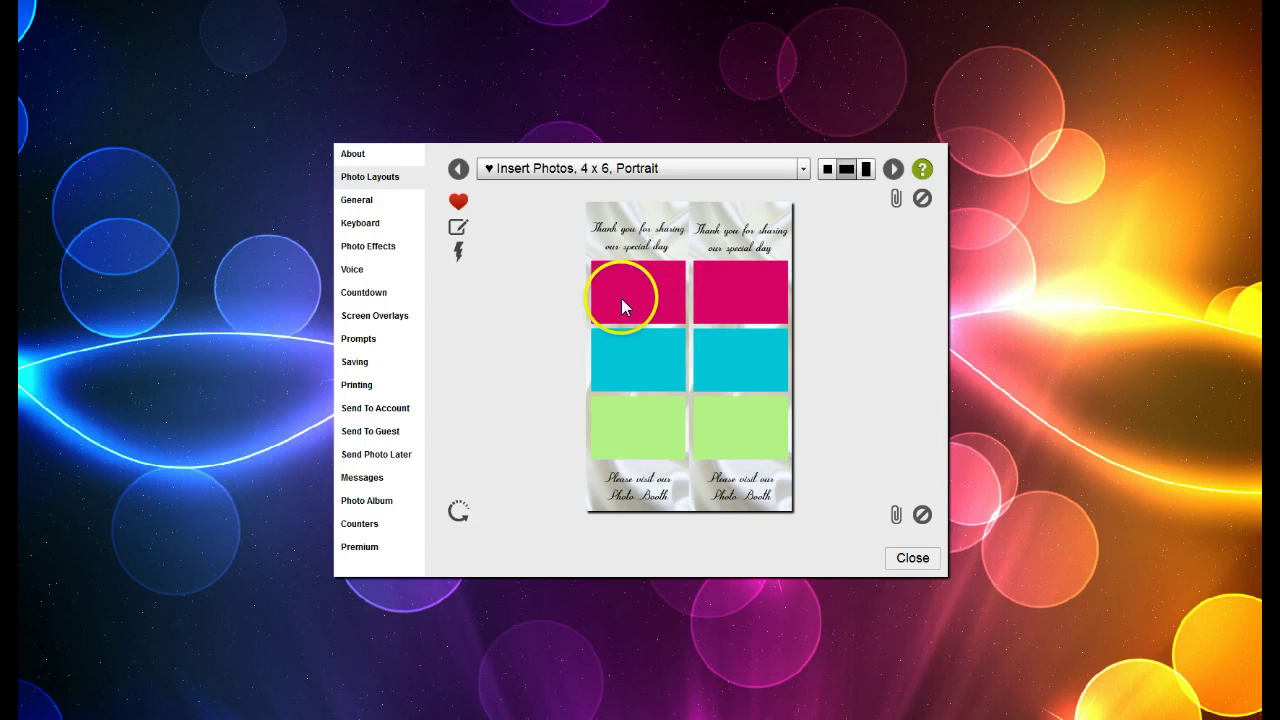
Open the Insert Photos 4 x 6 portrait layout for editing and set the view to 50%
click(457, 229)
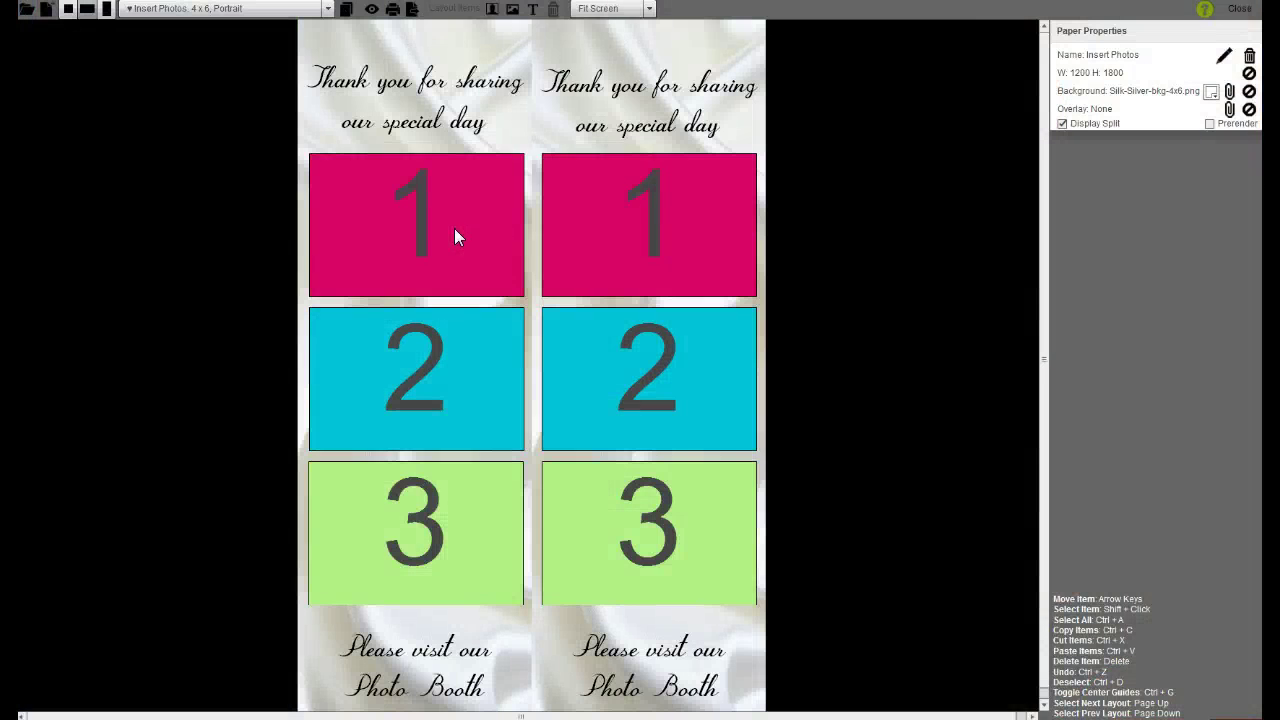
click(603, 9)
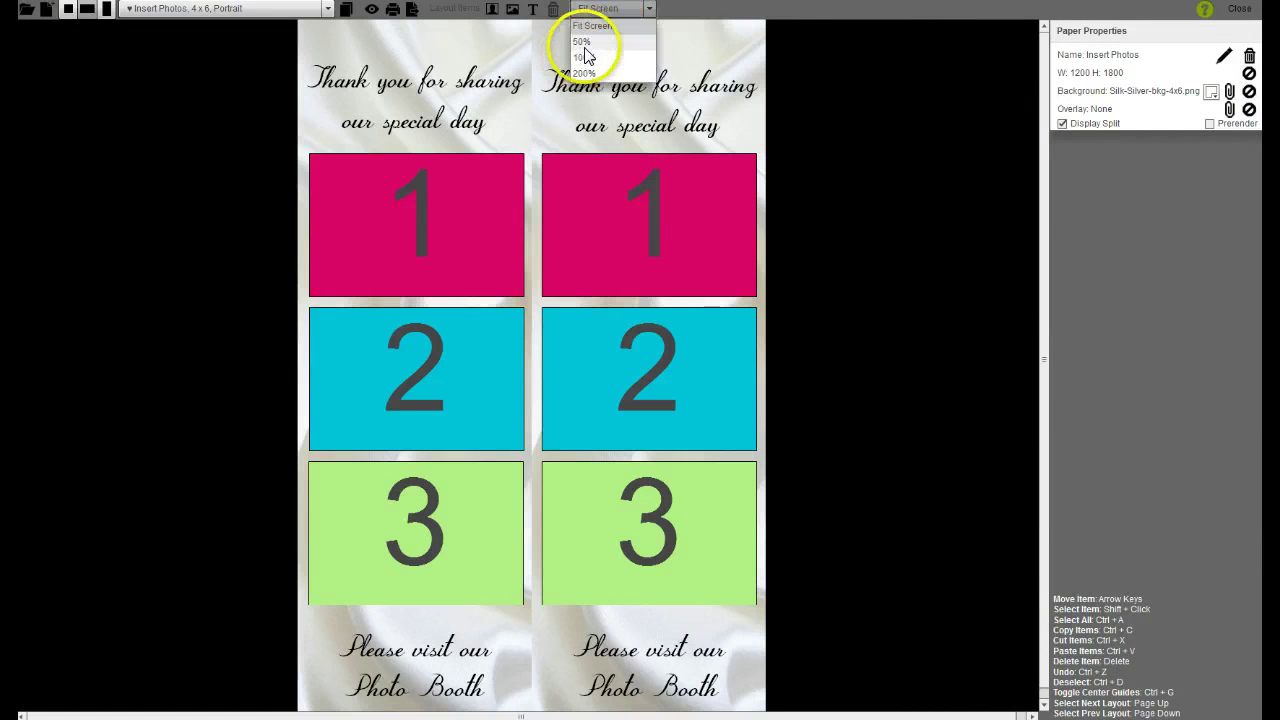
click(584, 44)
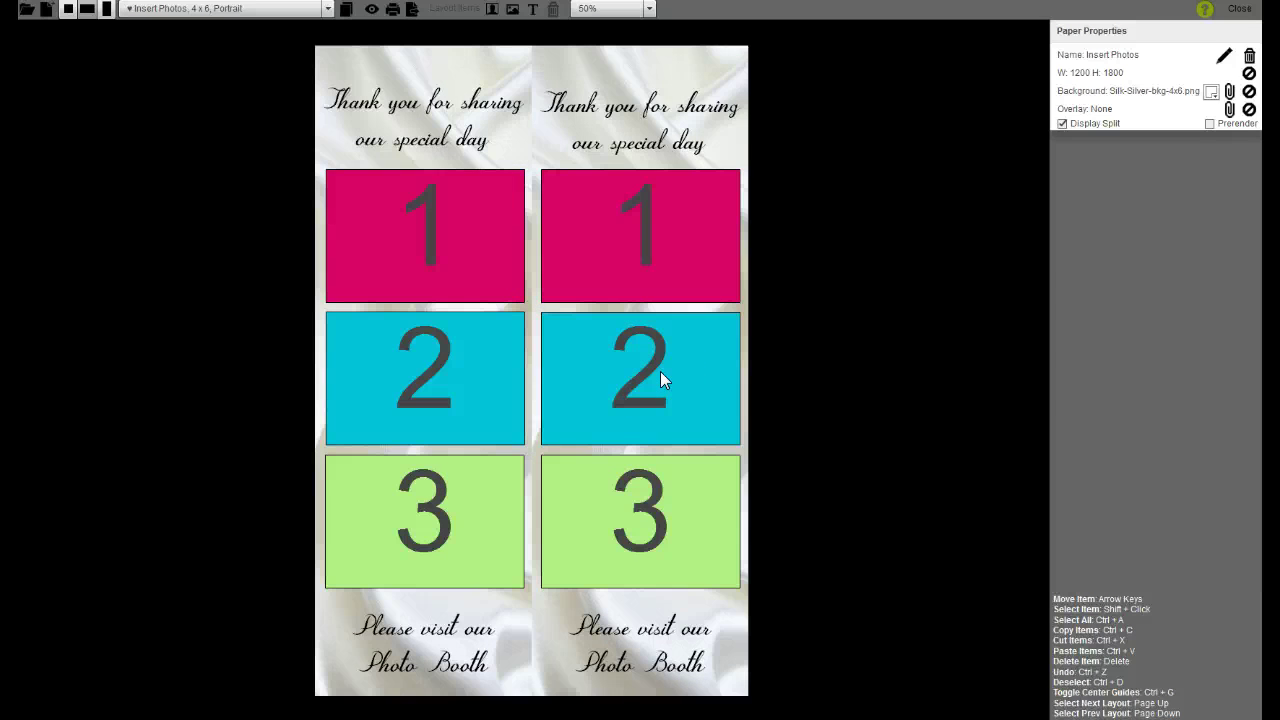
Insert the image 2017_06_03_175110_3.jpg from the Desktop into the layout
click(513, 12)
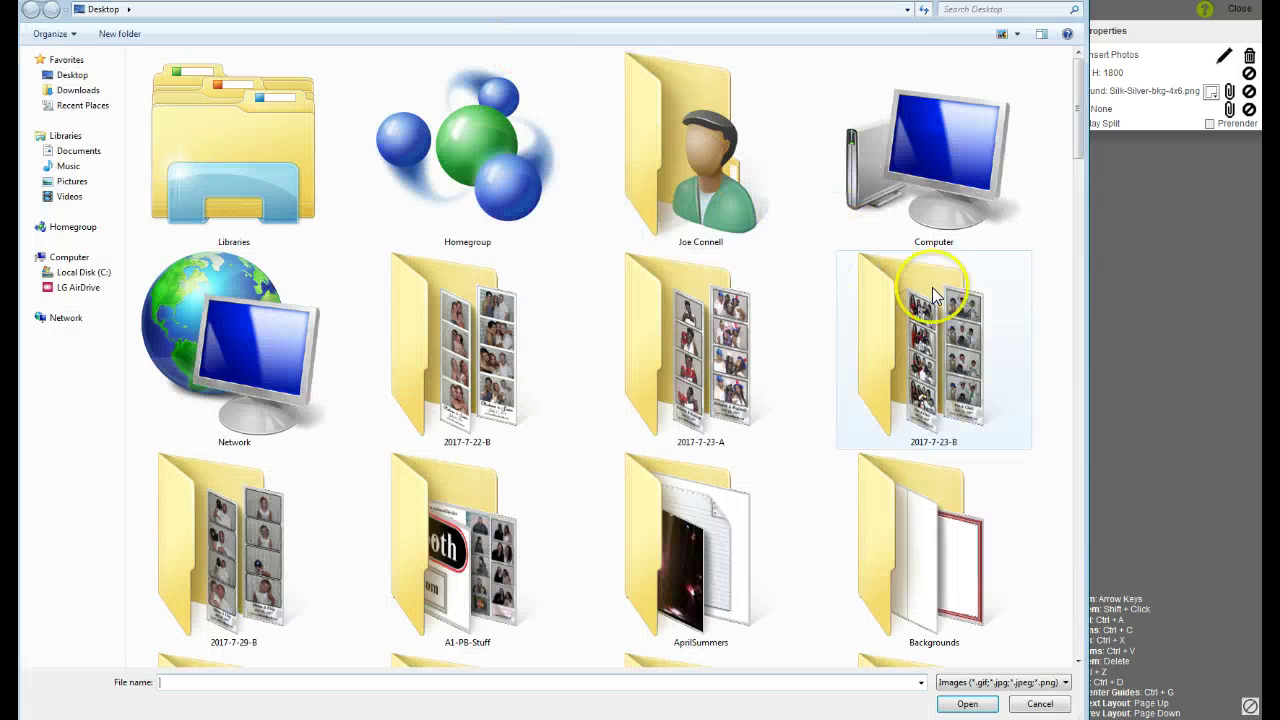
drag(1080, 137, 1033, 463)
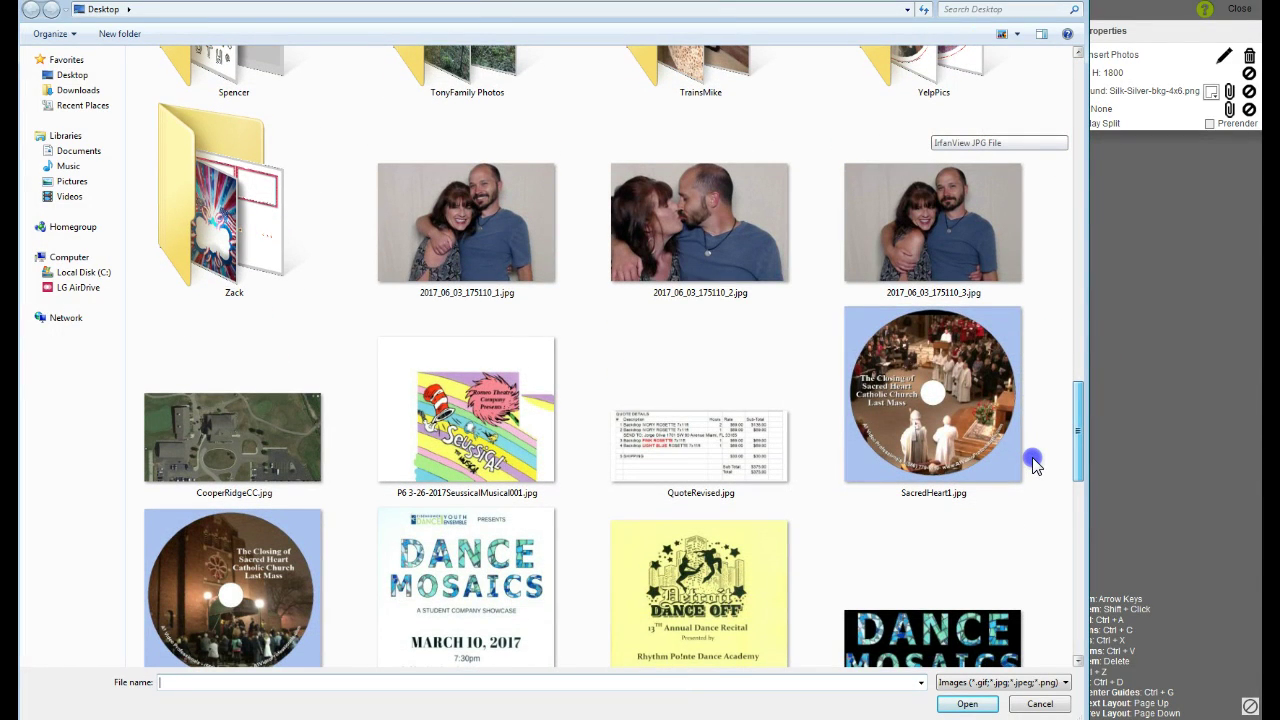
click(938, 245)
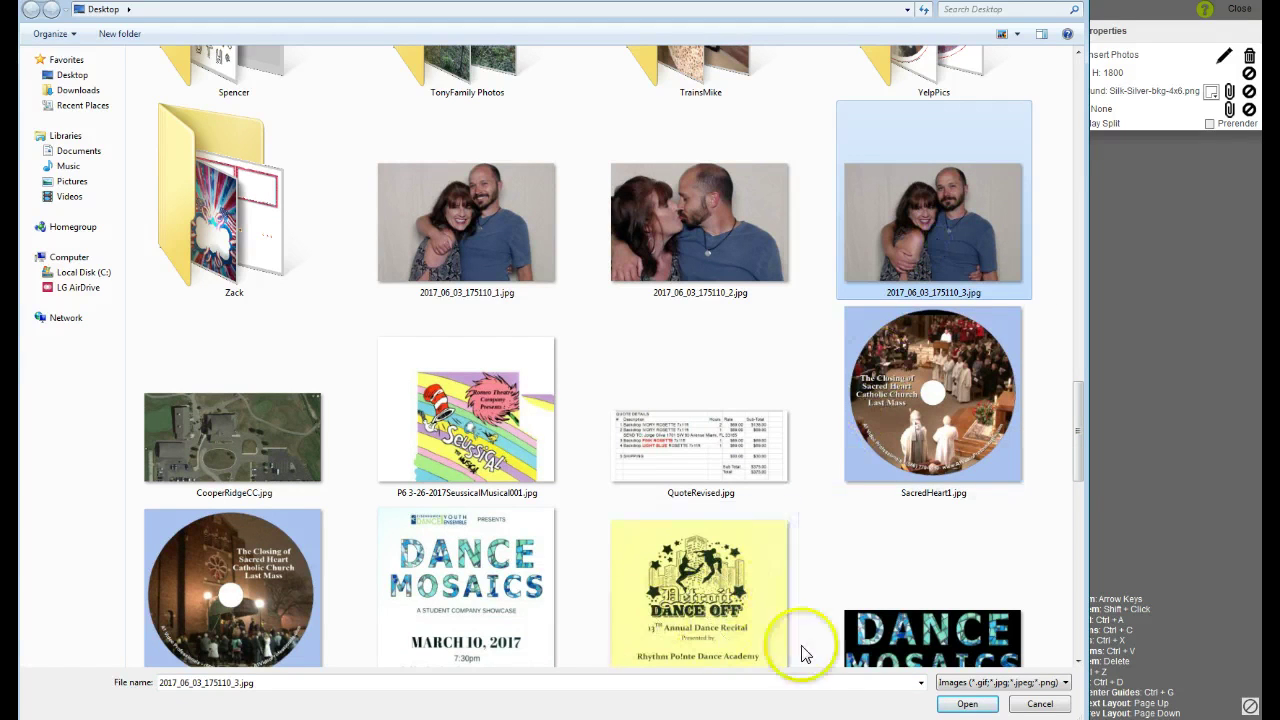
click(966, 704)
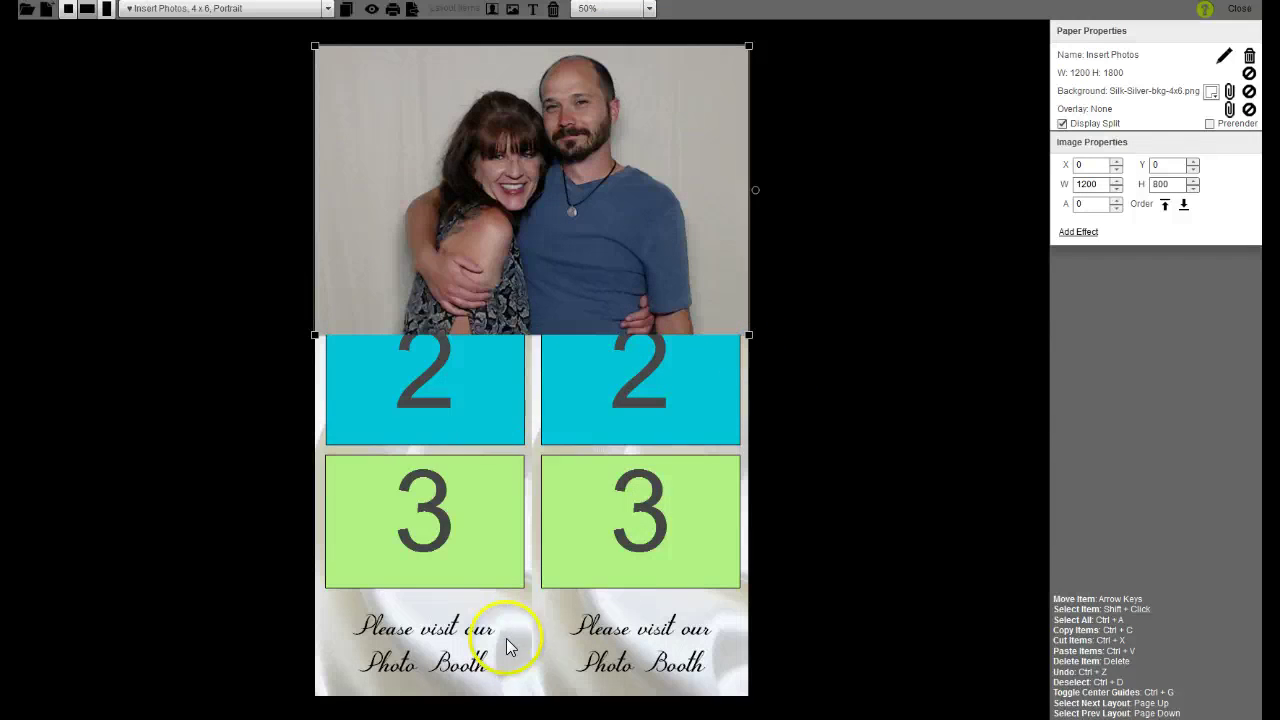
Check the size of the shot 3 placeholder and set the inserted photo's width to 550 to match
click(434, 519)
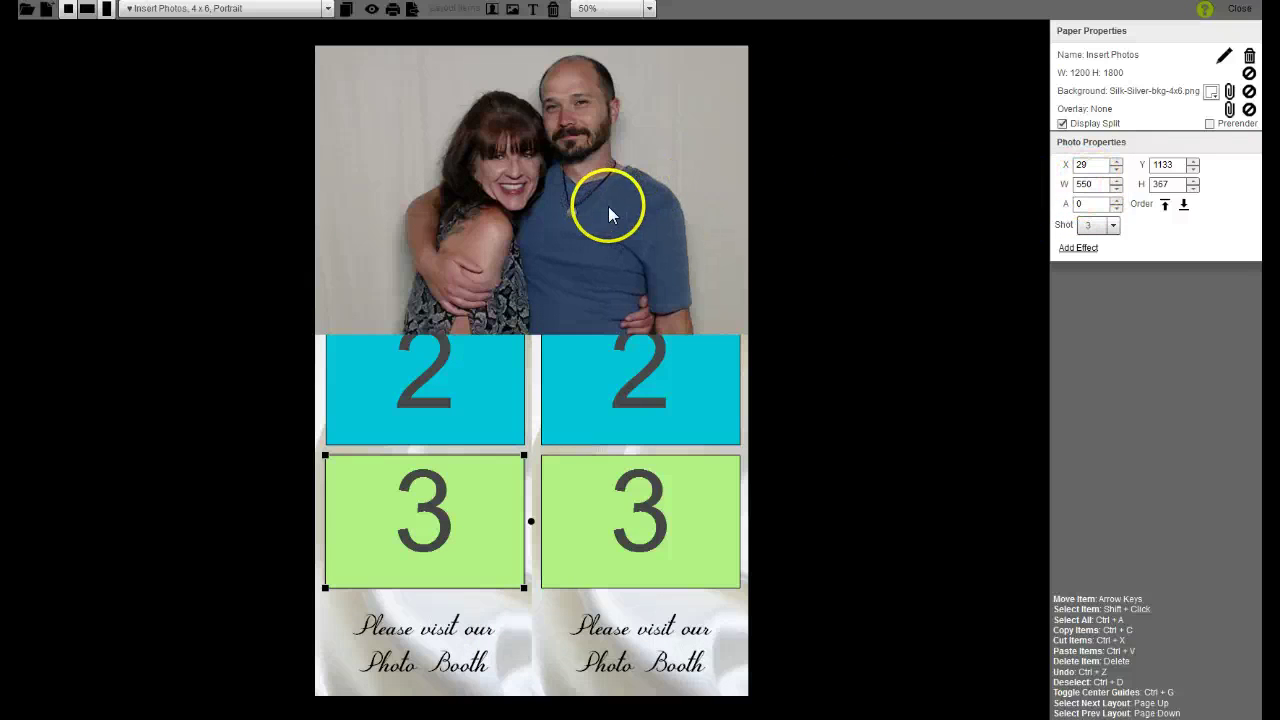
click(500, 206)
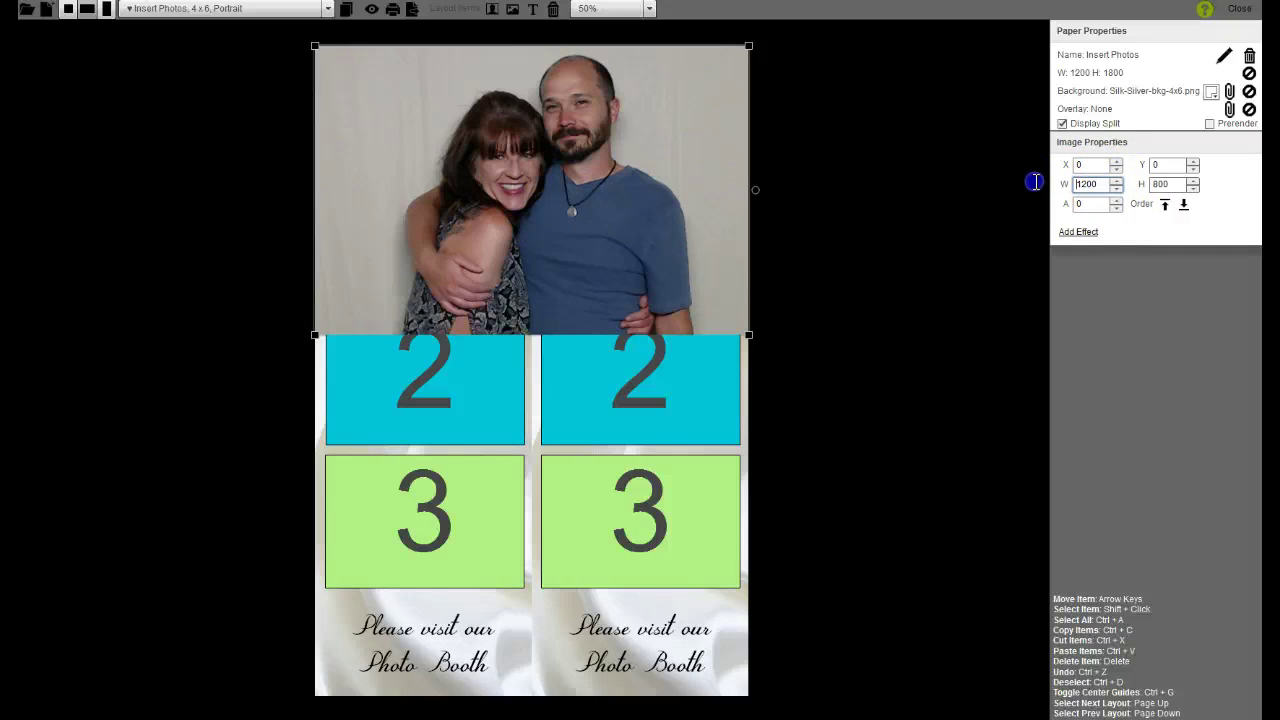
double_click(1090, 182)
double_click(1092, 180)
text(550)
key(Return)
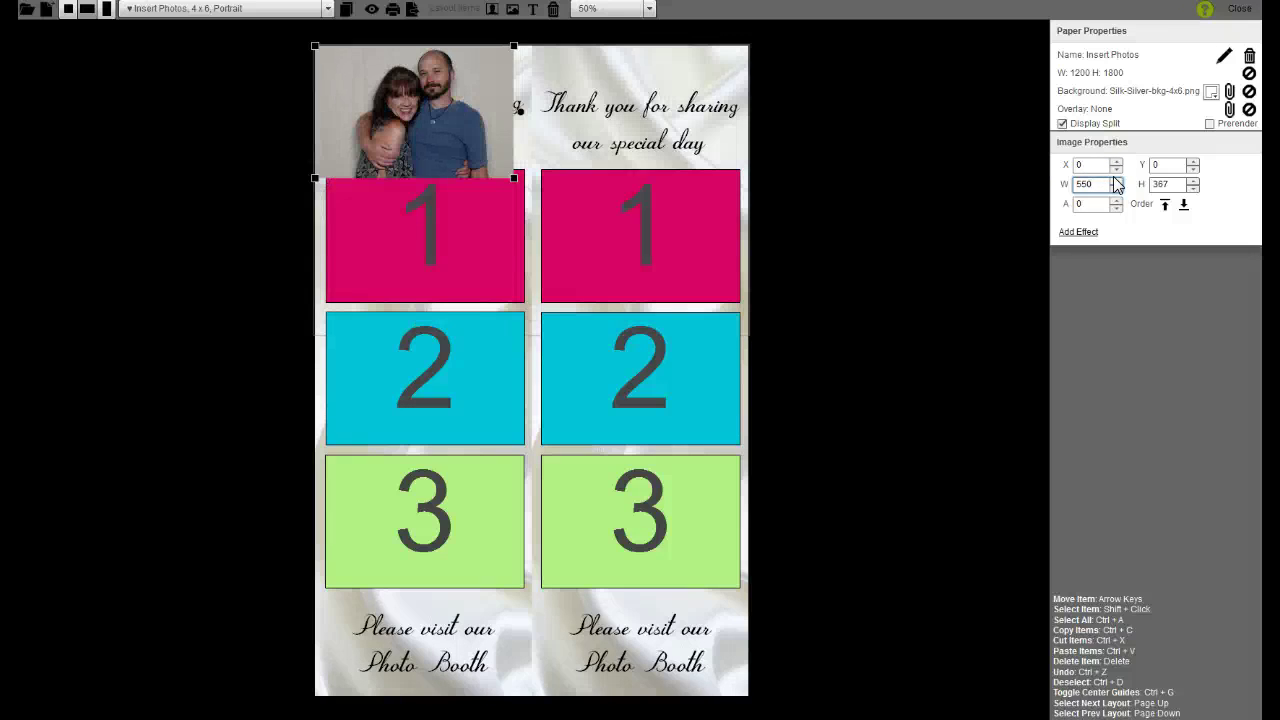
Move the photo onto the left shot 1 placeholder and nudge it up to Y 310, exposing the placeholder's lower edge
drag(425, 131, 432, 229)
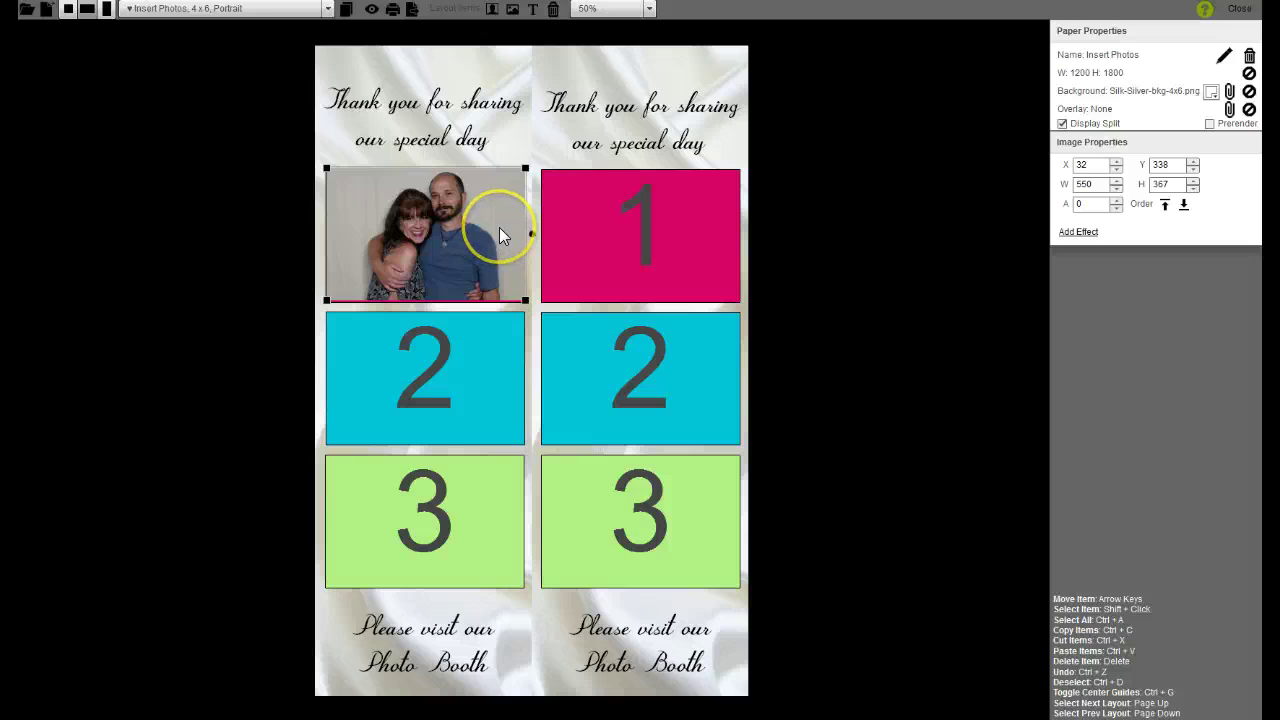
key(Up)
key(Up)
key(Up)
key(Up)
key(Up)
key(Up)
key(Up)
key(Up)
key(Up)
key(Up)
key(Up)
key(Up)
key(Up)
key(Up)
key(Up)
key(Up)
key(Up)
key(Up)
key(Up)
key(Up)
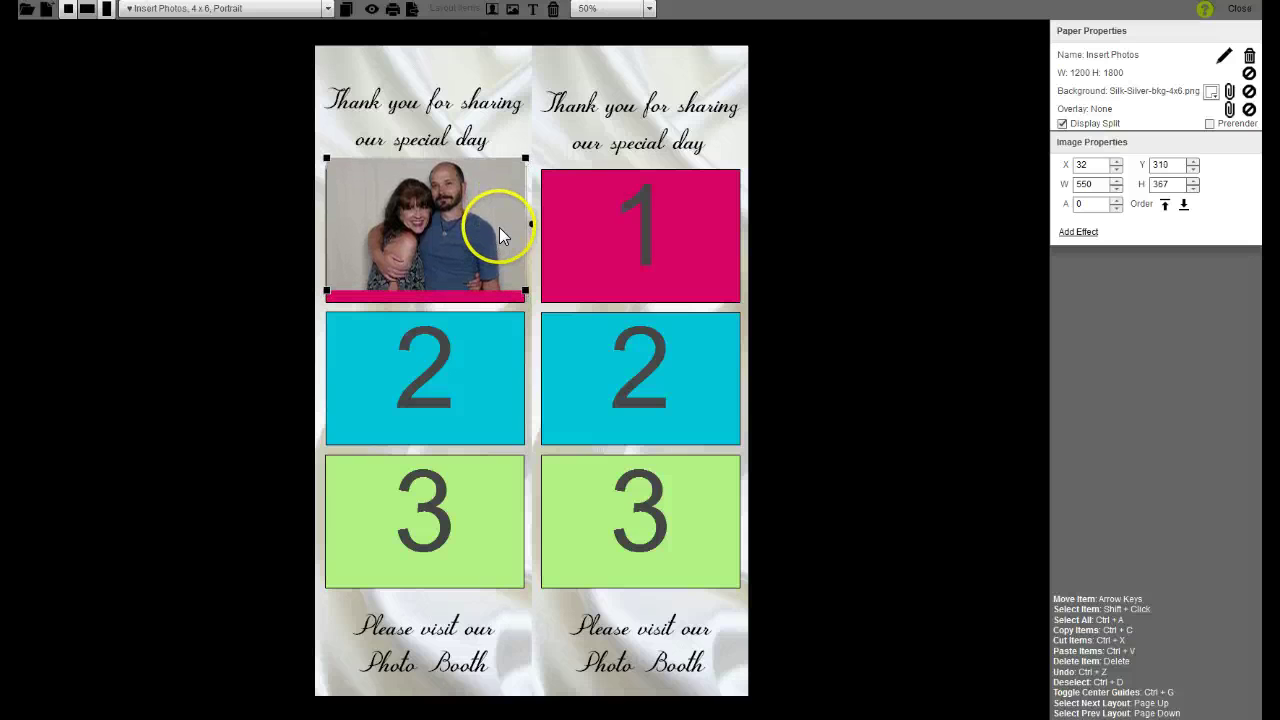
Delete the left shot 1 placeholder behind the photo and nudge the photo down to Y 341
click(485, 300)
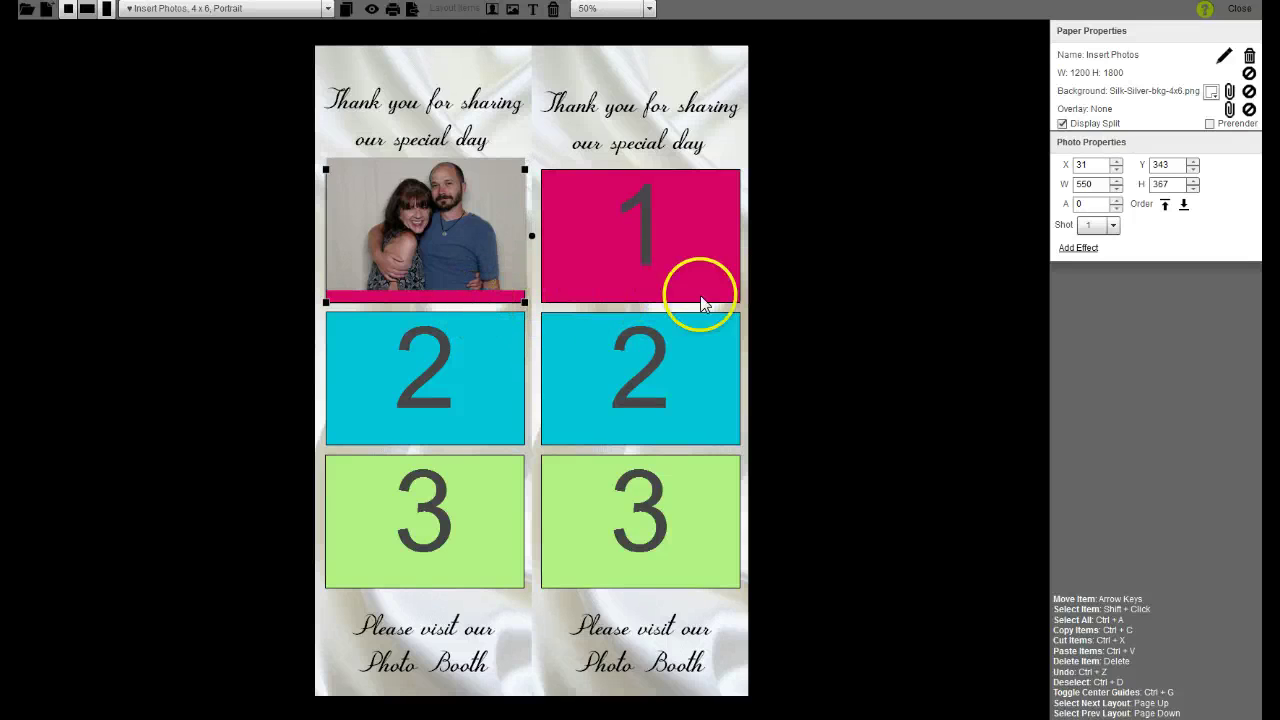
click(897, 262)
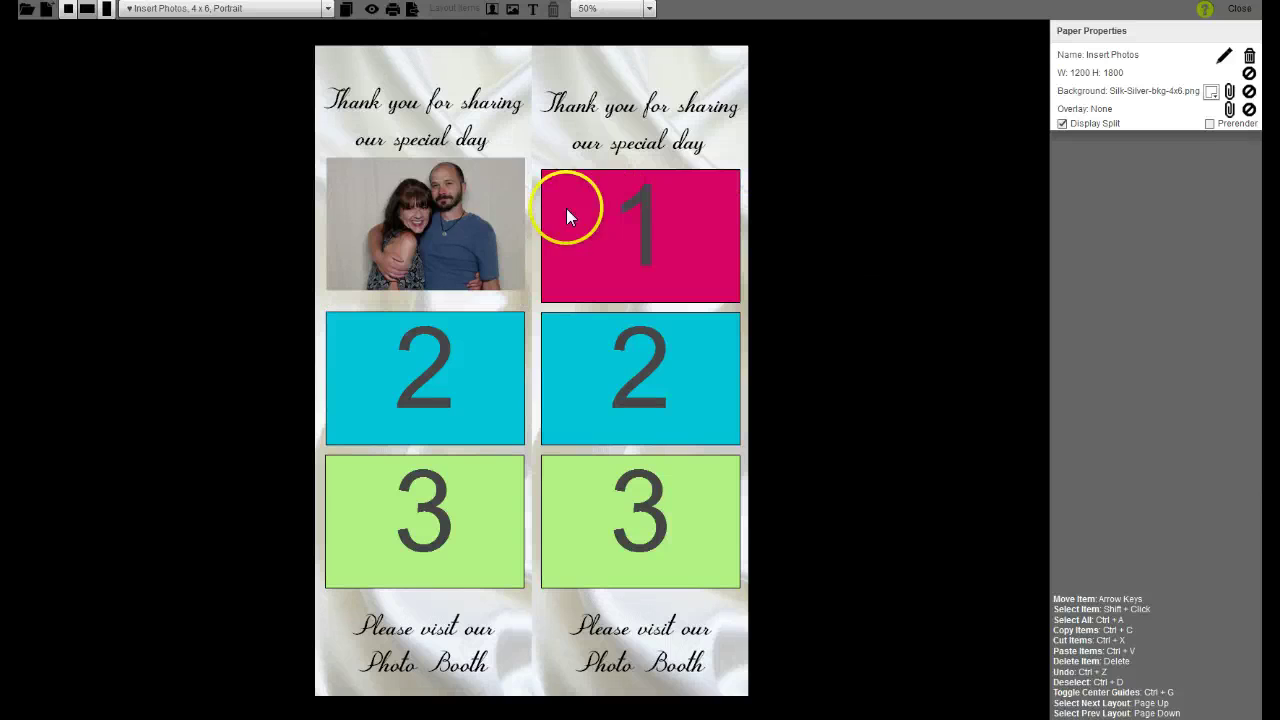
click(423, 213)
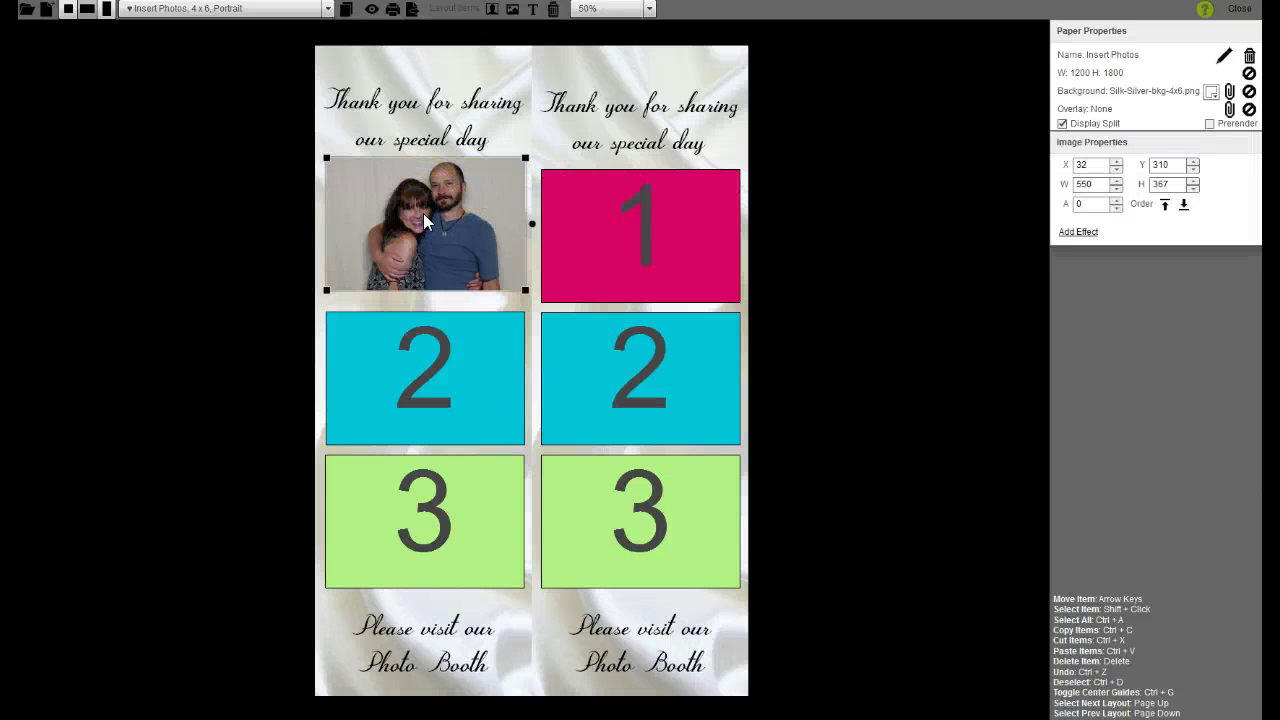
key(Down)
key(Down)
key(Down)
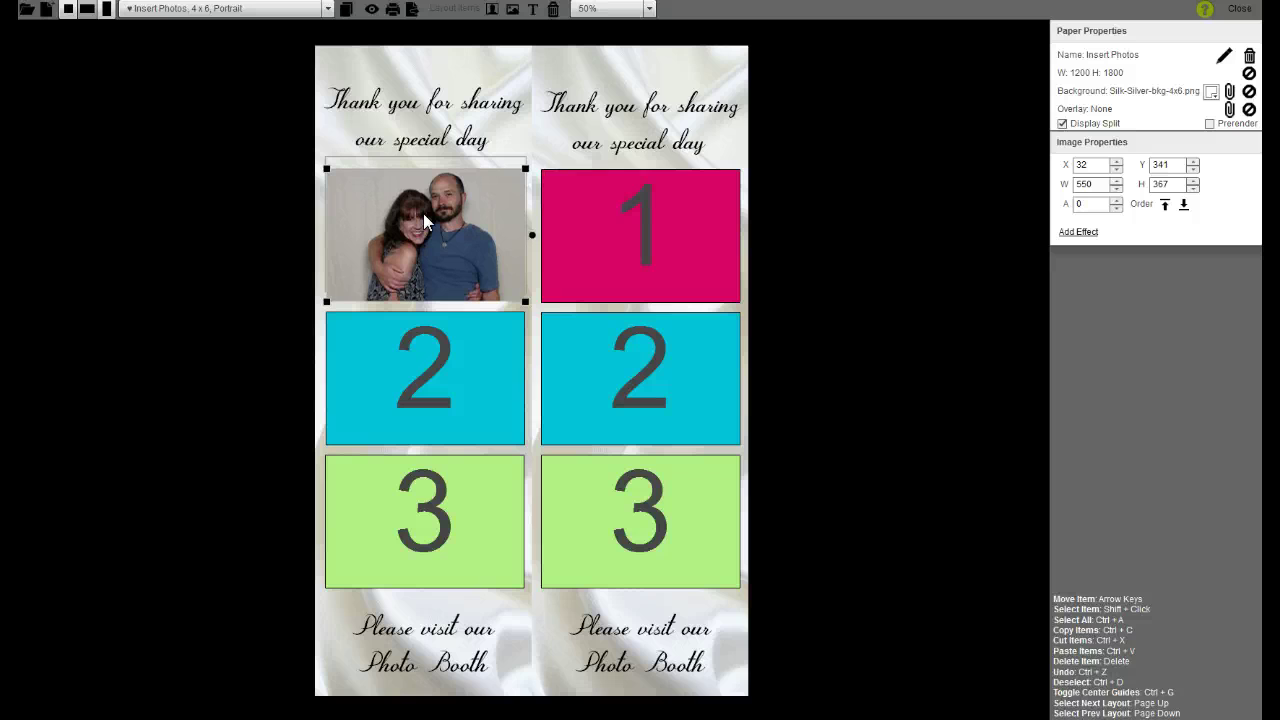
click(425, 220)
Insert the image 2017_06_03_175110_1.jpg from the Desktop into the layout
click(513, 12)
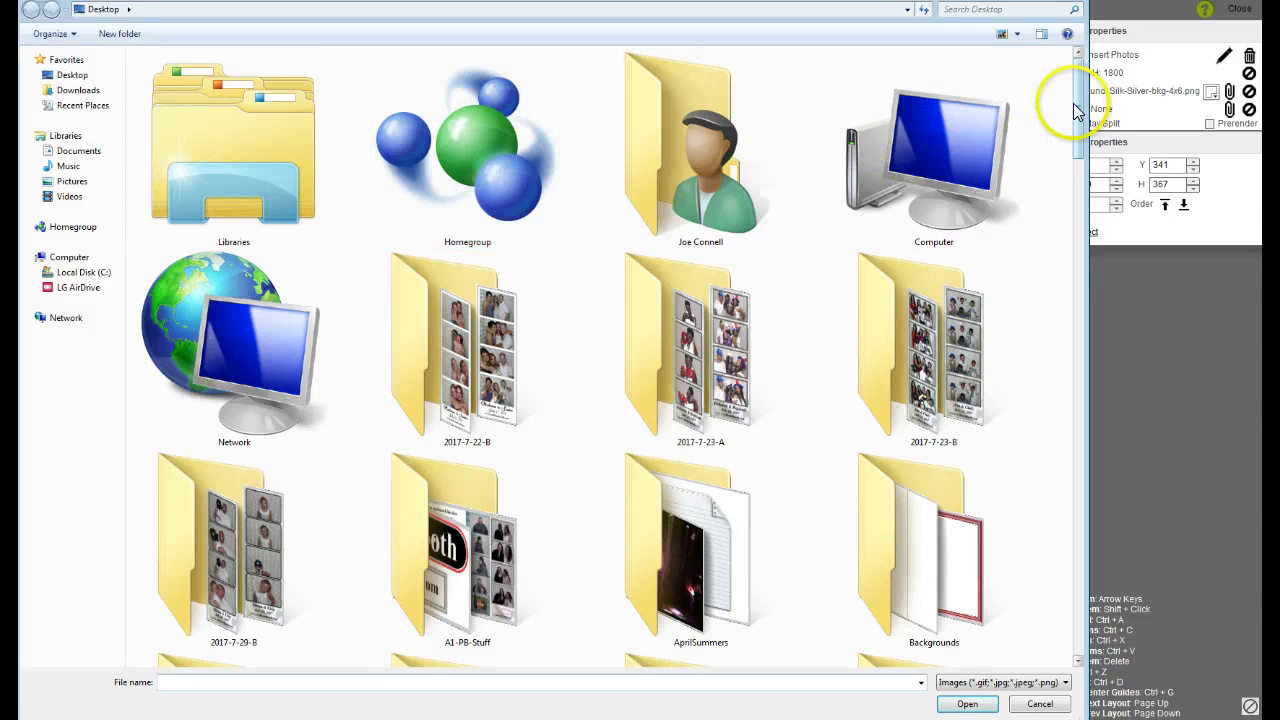
drag(1077, 112, 1071, 424)
click(475, 265)
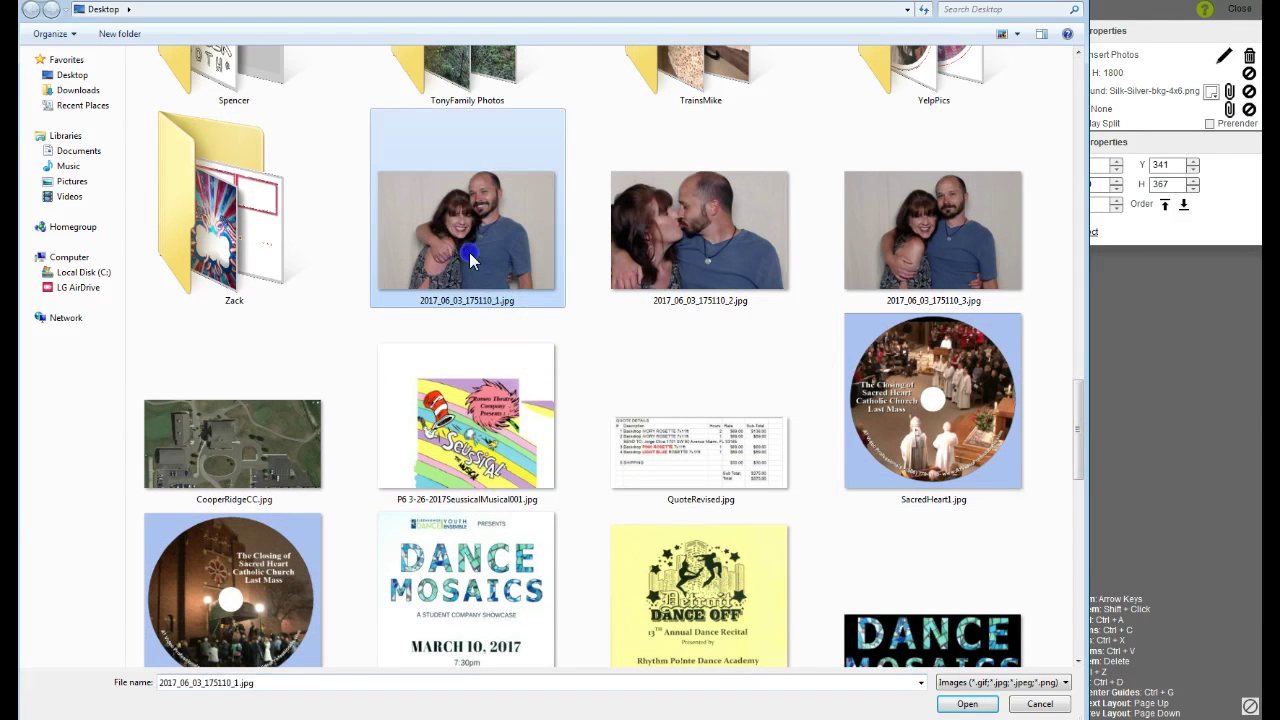
click(966, 704)
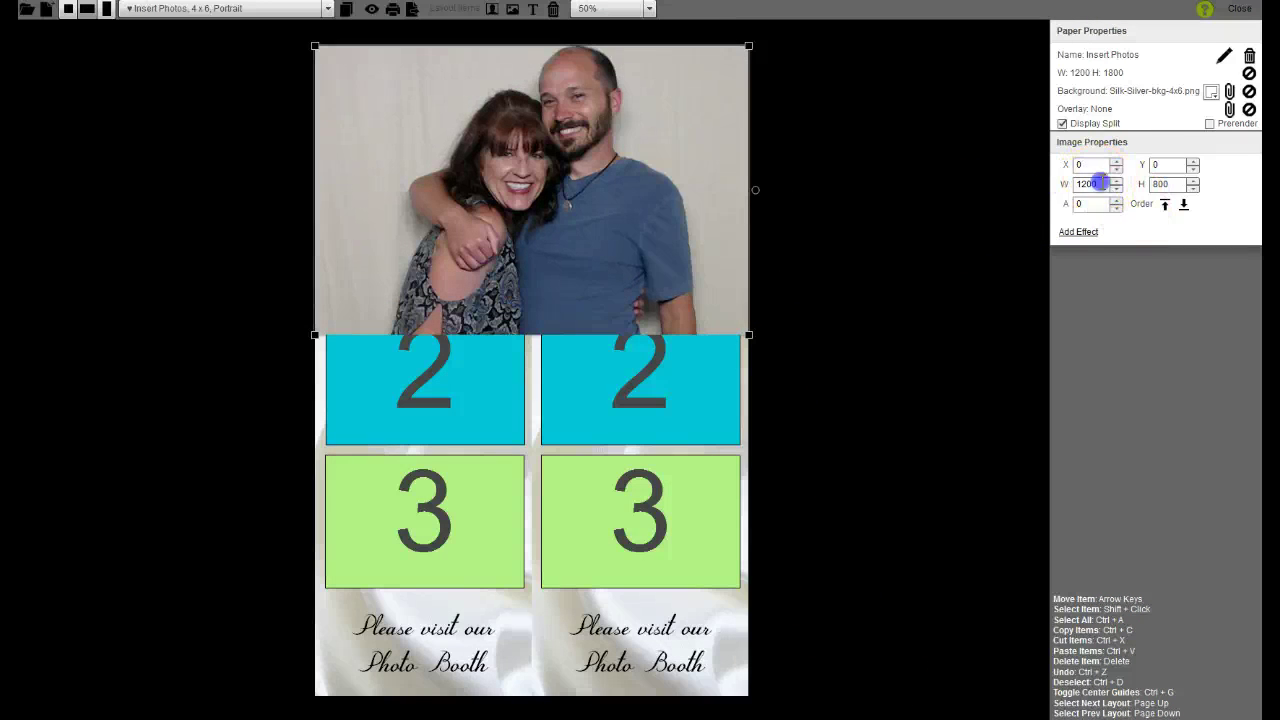
Set the width of the newly inserted second photo to 550
mouse_move(1094, 183)
mouse_down()
mouse_move(1037, 189)
mouse_move(1114, 193)
mouse_up()
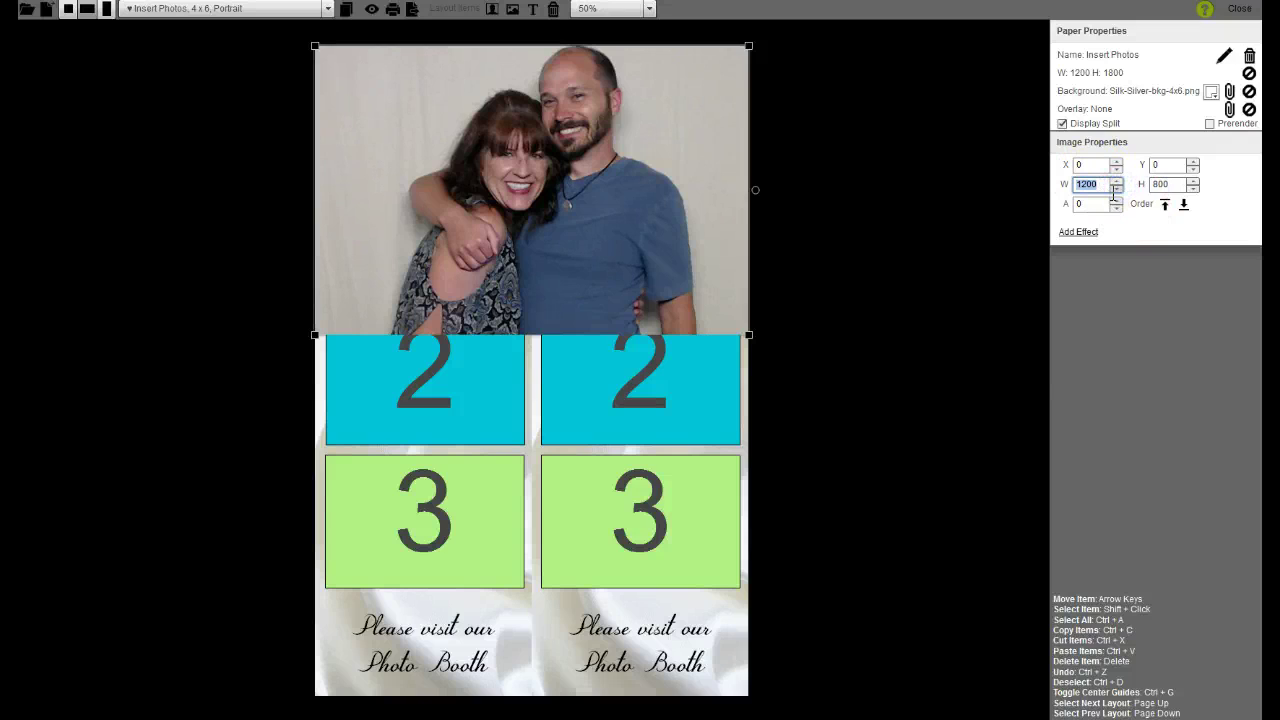
text(550)
key(Return)
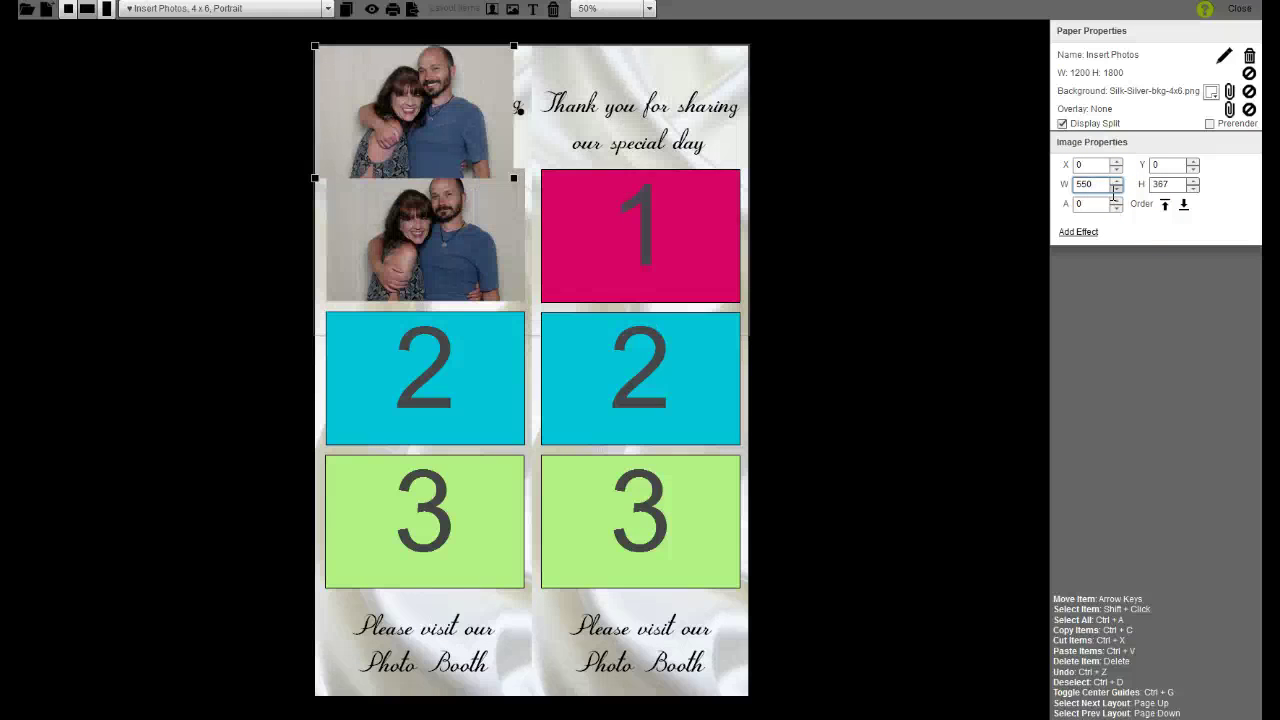
Move the second photo onto the left shot 2 placeholder and nudge it up to Y 700, exposing the placeholder's lower edge
drag(429, 100, 449, 367)
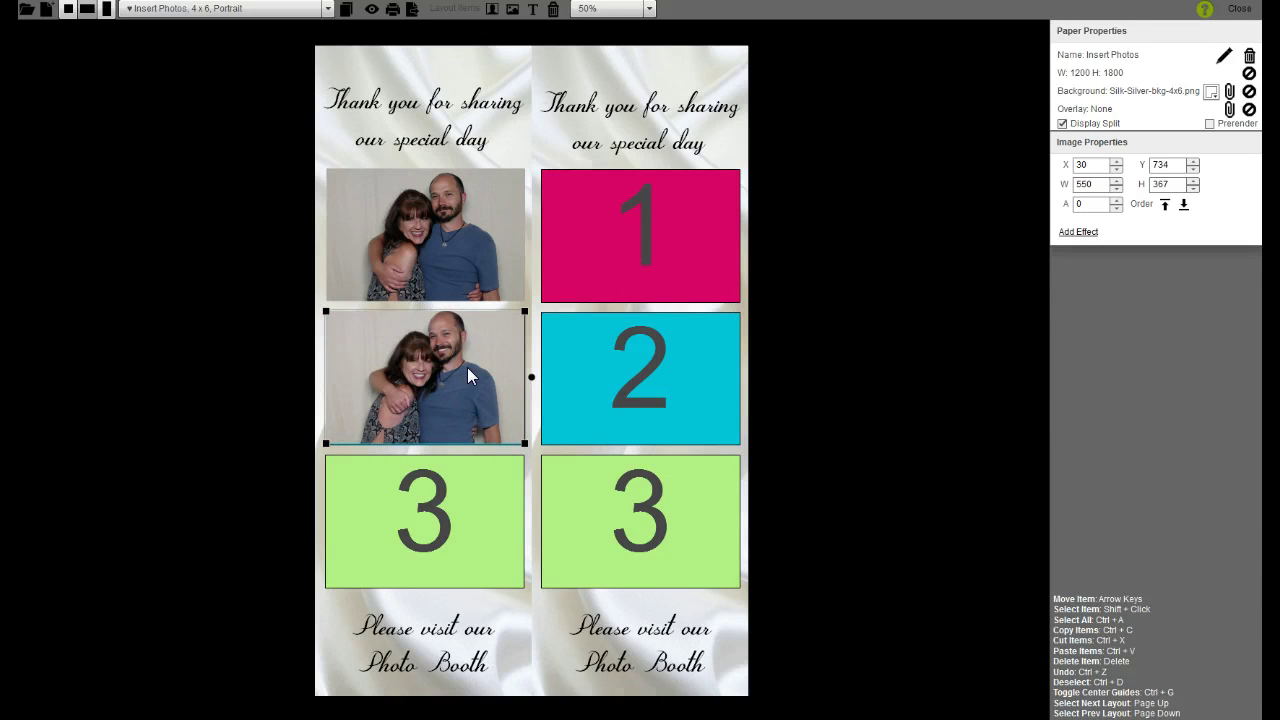
key(Up)
key(Up)
key(Up)
key(Up)
key(Up)
key(Up)
key(Up)
key(Up)
key(Up)
key(Up)
key(Up)
key(Up)
key(Up)
key(Up)
key(Up)
key(Up)
key(Up)
key(Up)
key(Up)
key(Up)
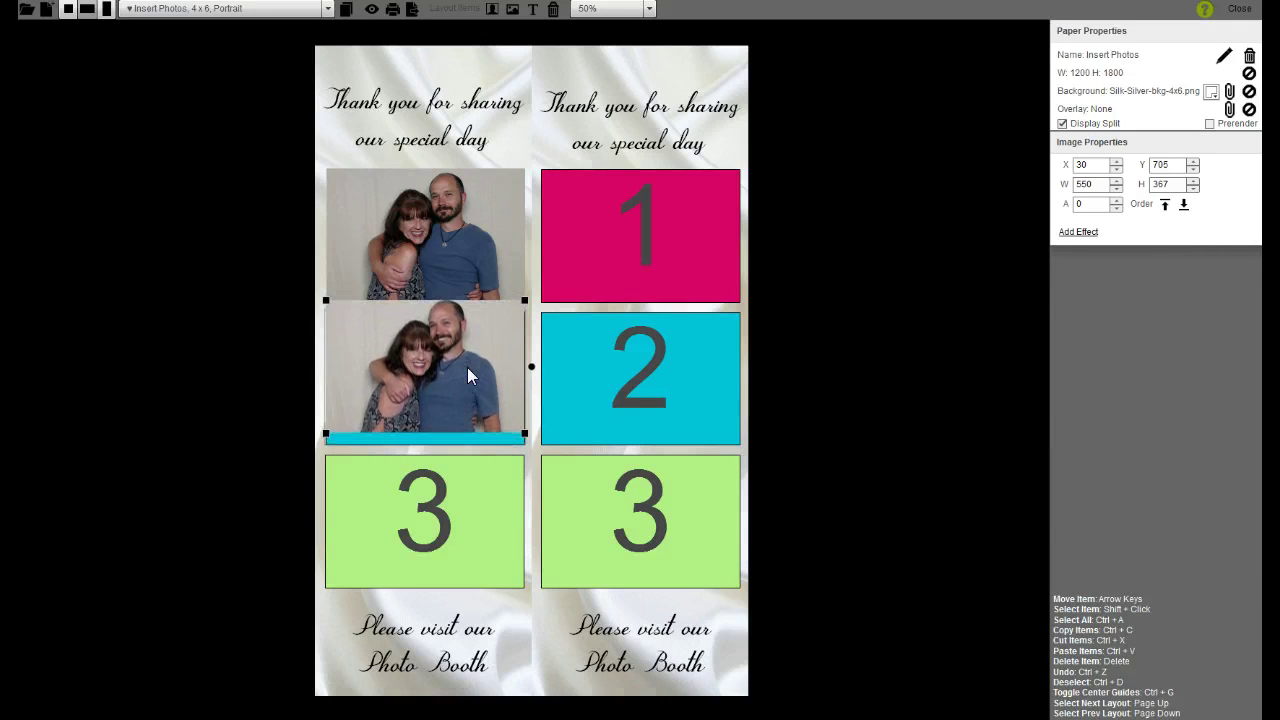
key(Up)
key(Up)
key(Up)
key(Up)
key(Up)
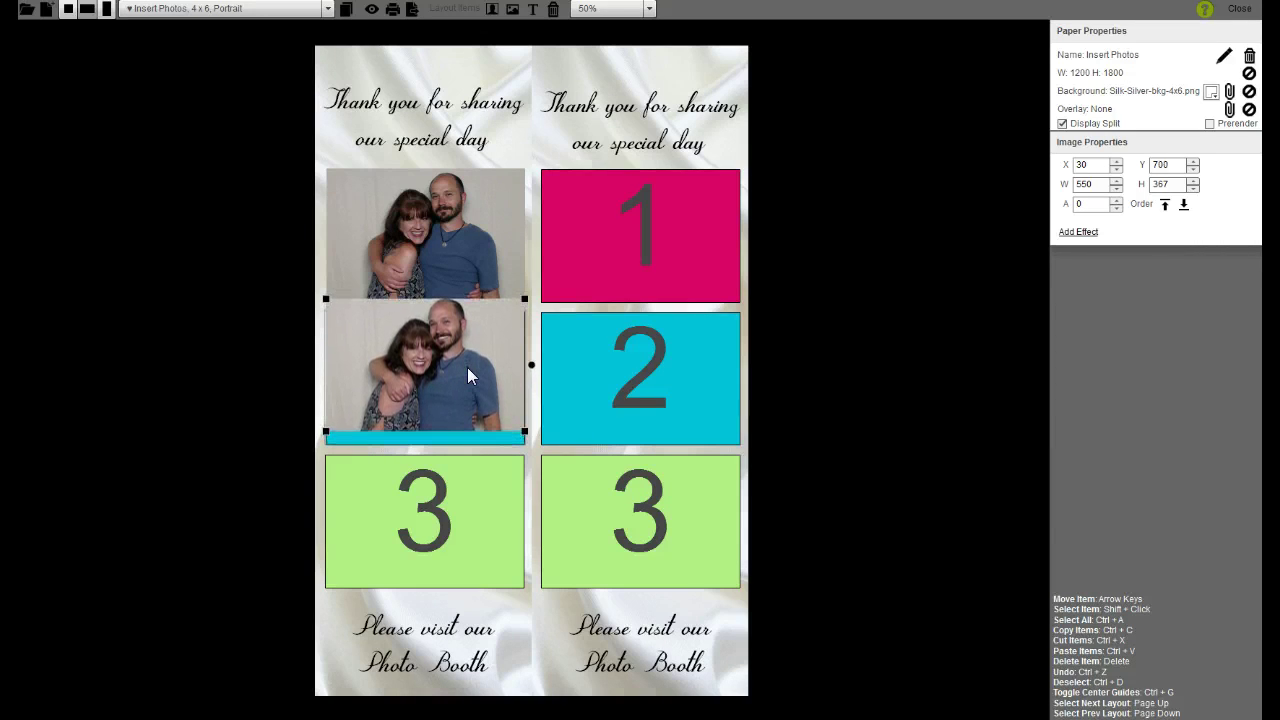
Delete the left shot 2 placeholder behind the photo and nudge the photo down to Y 743
click(470, 441)
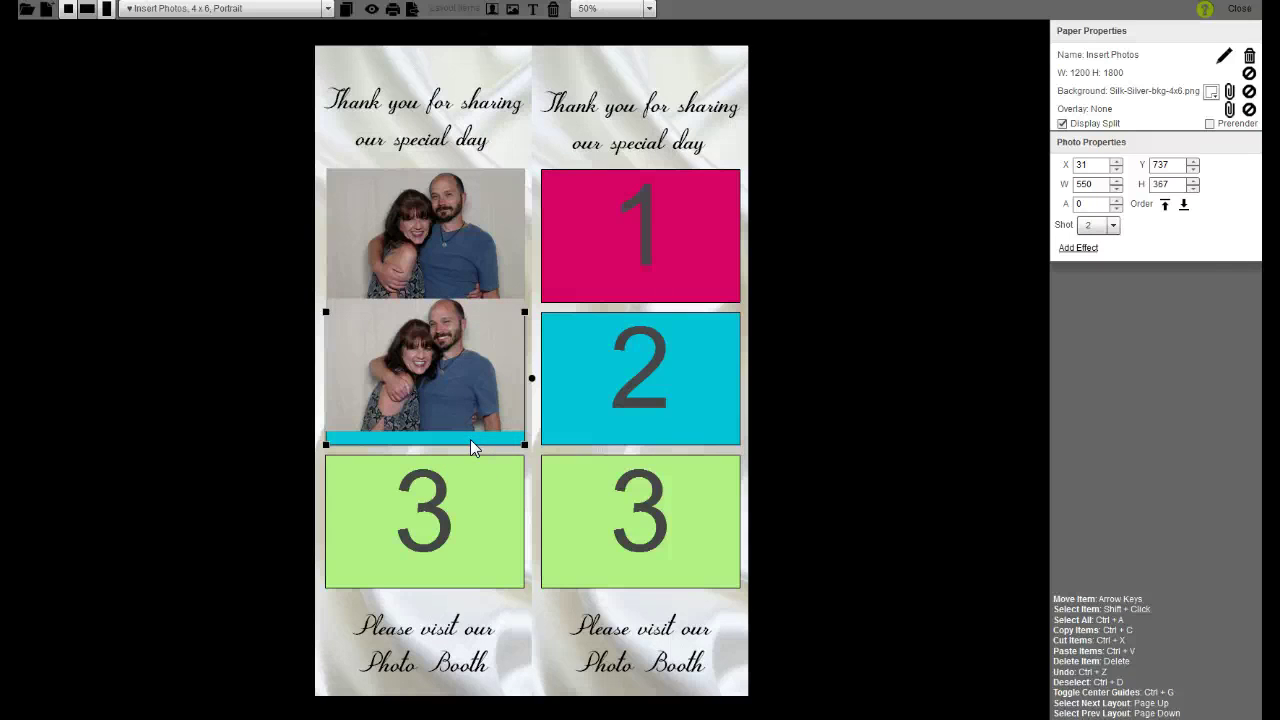
click(468, 431)
click(459, 403)
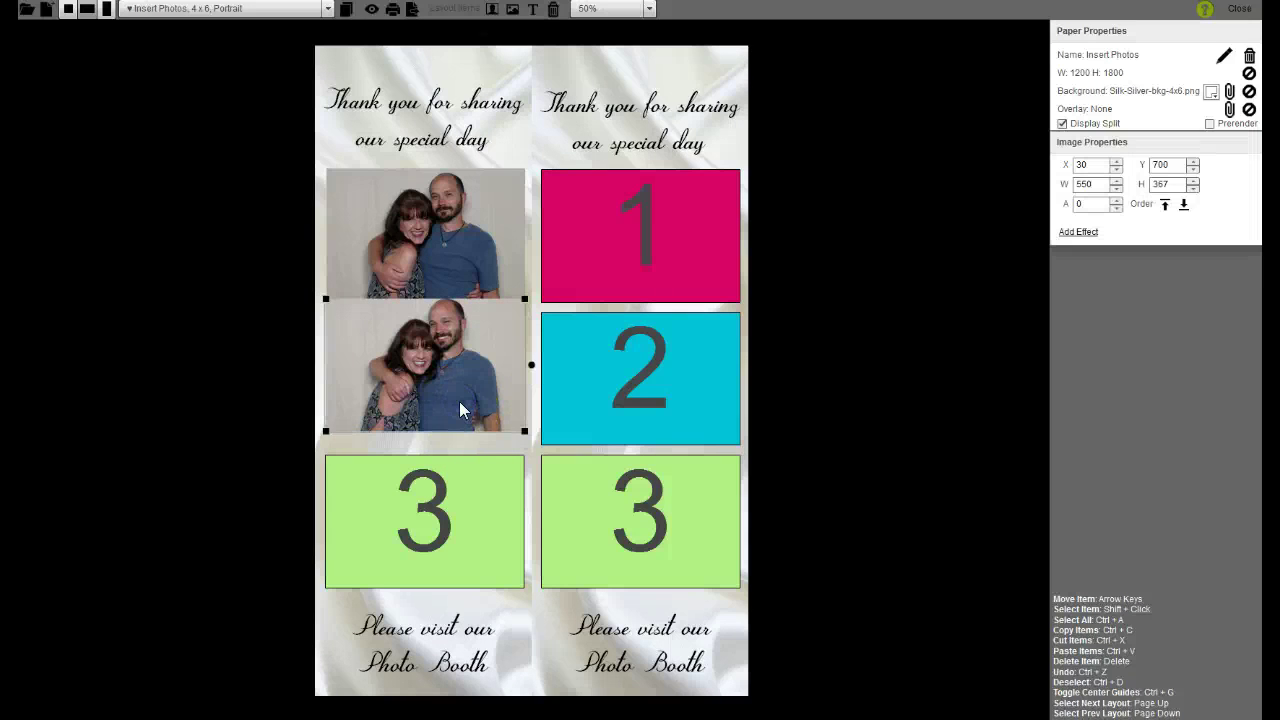
key(Down)
key(Down)
key(Down)
key(Down)
key(Down)
key(Down)
key(Down)
key(Down)
key(Down)
key(Down)
key(Down)
key(Down)
key(Down)
key(Down)
key(Down)
key(Down)
key(Down)
key(Down)
key(Down)
key(Down)
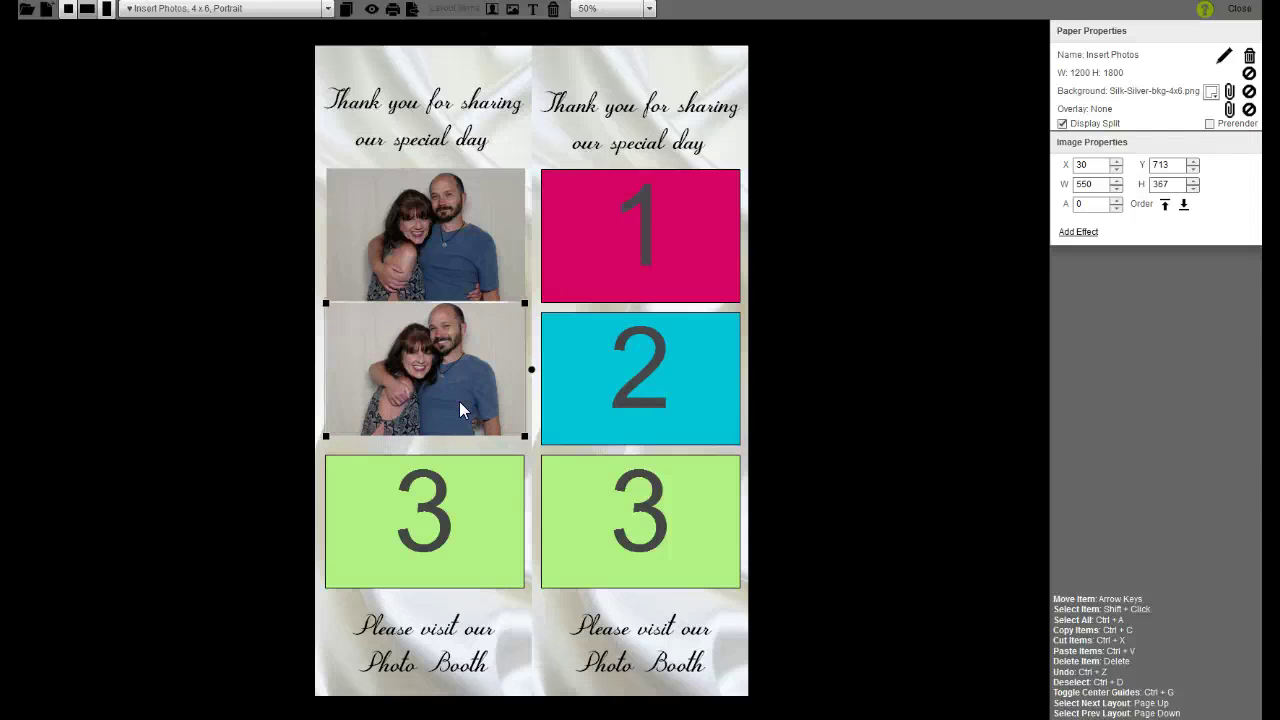
key(Down)
key(Down)
key(Down)
key(Down)
key(Down)
key(Down)
key(Down)
key(Down)
key(Down)
key(Down)
key(Down)
key(Down)
key(Down)
key(Down)
key(Down)
key(Down)
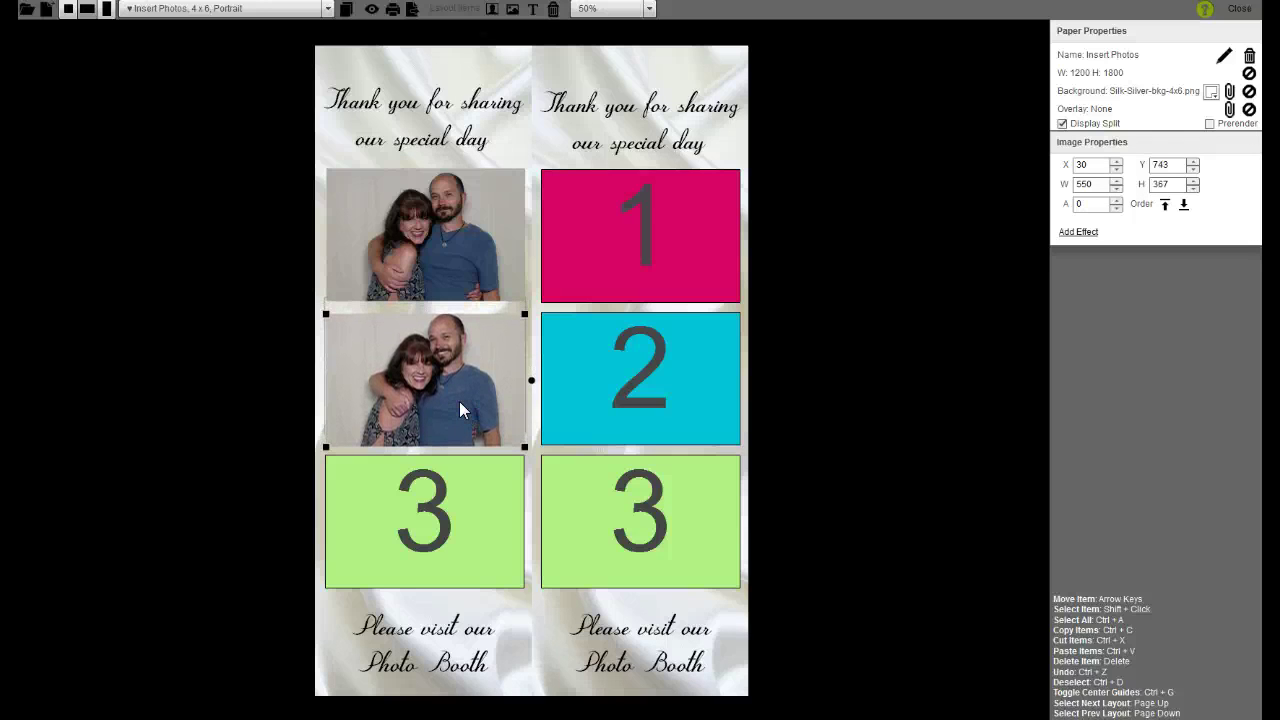
Adjust the second photo's horizontal position to X 28
key(Right)
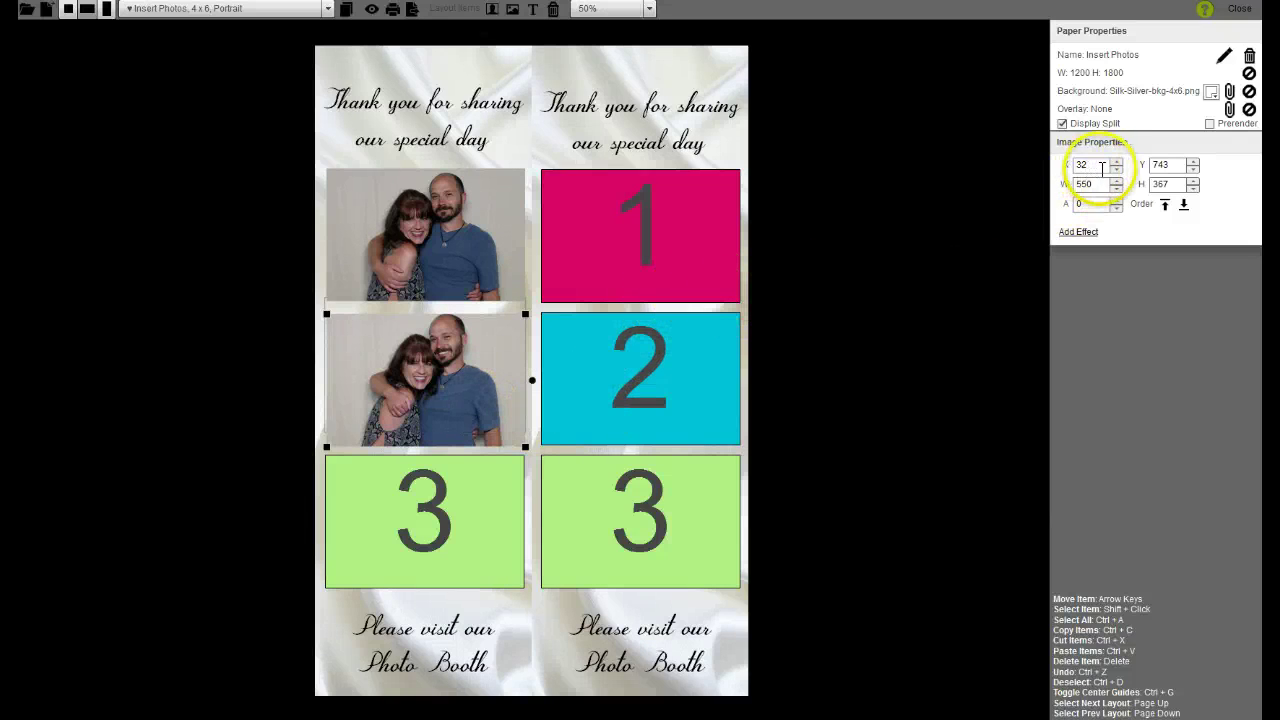
click(1116, 170)
click(1116, 170)
click(1116, 170)
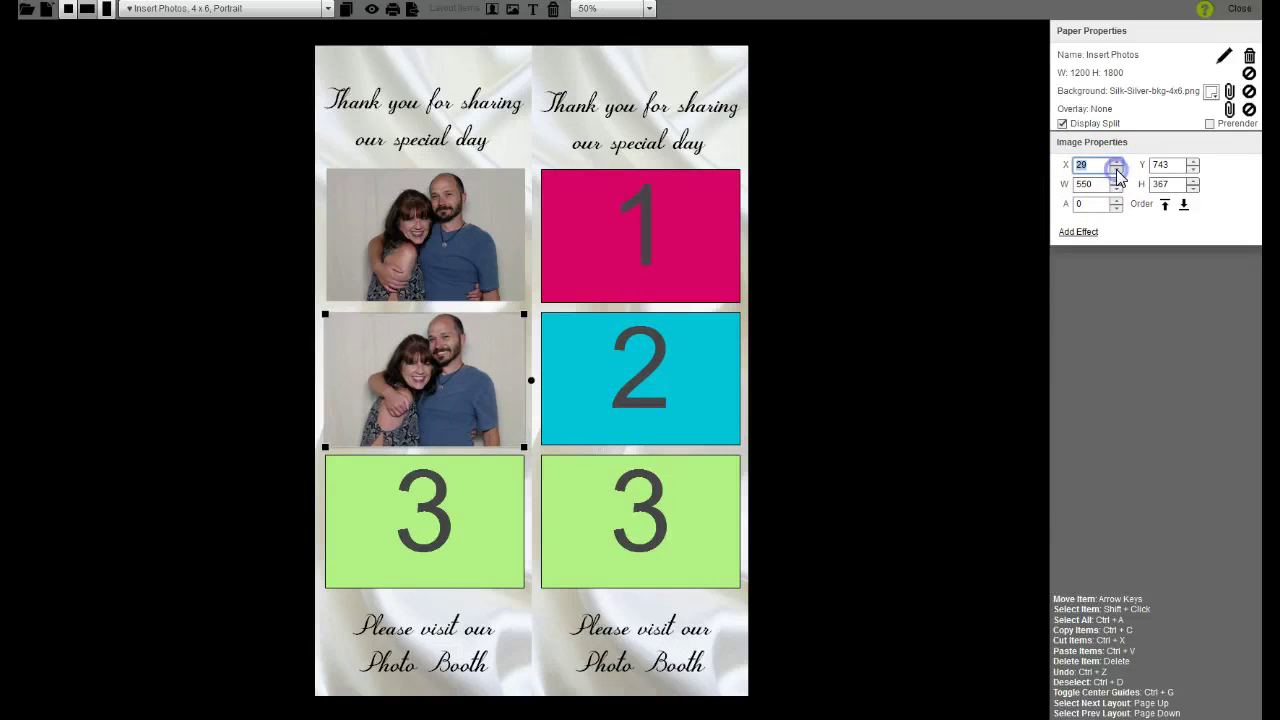
click(1116, 170)
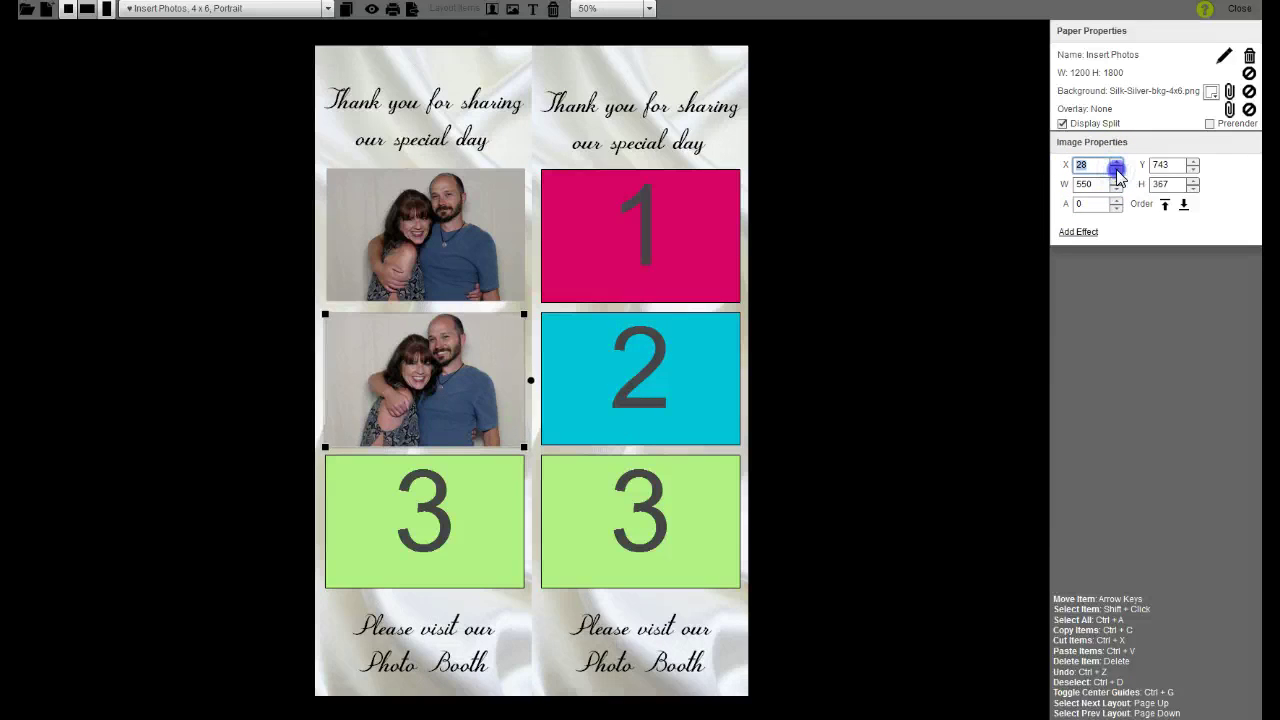
Select the upper photo and adjust its horizontal position to X 25
click(445, 292)
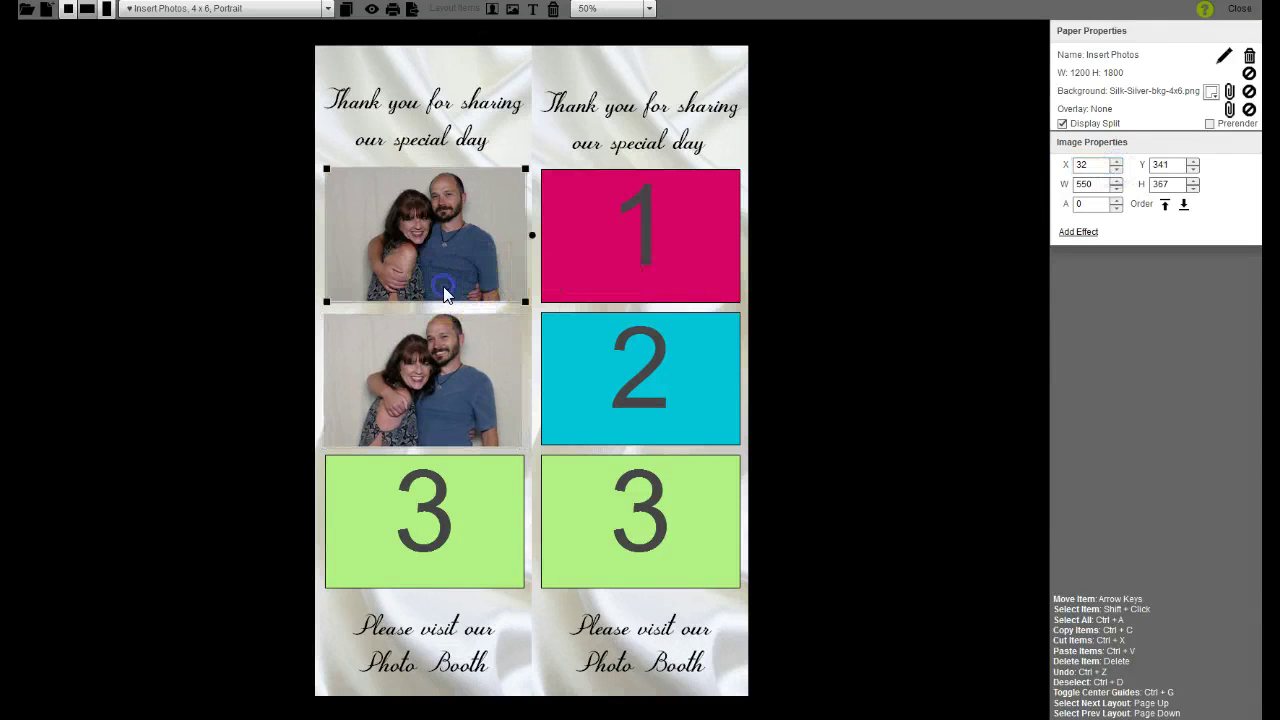
click(1117, 169)
click(1117, 169)
click(1117, 169)
click(1117, 169)
click(1117, 169)
click(1117, 169)
click(1117, 169)
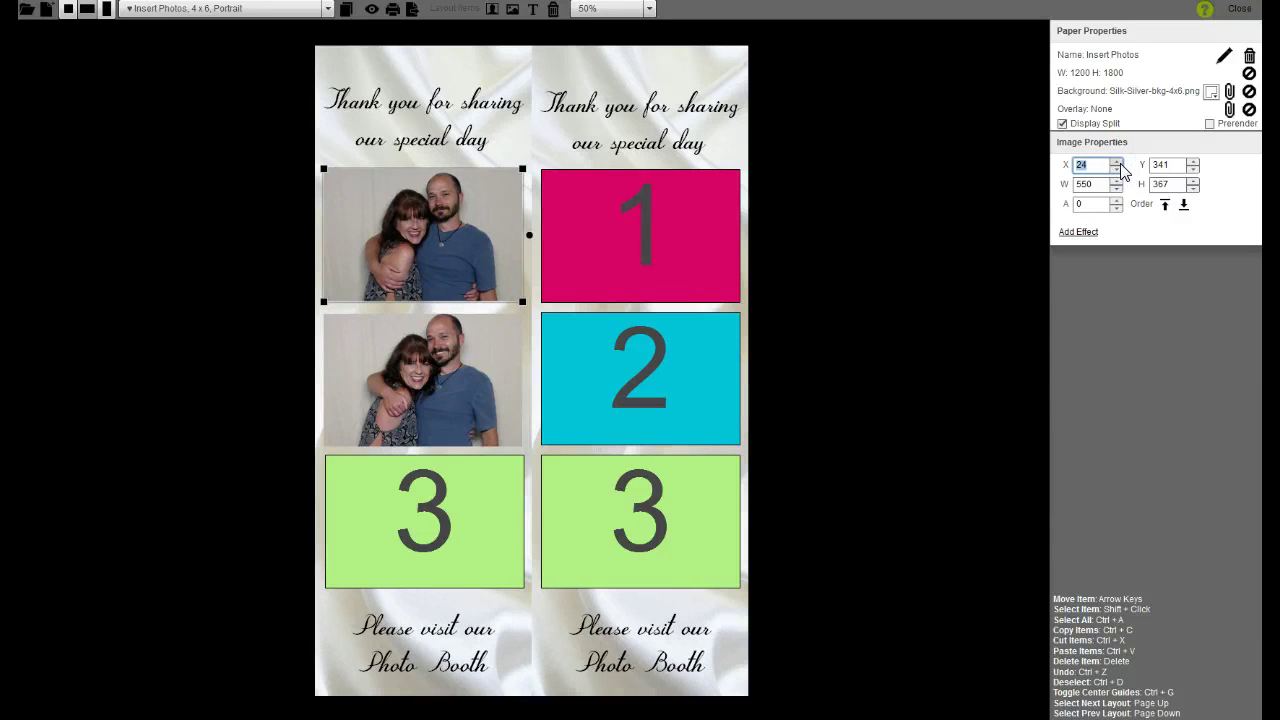
click(1117, 169)
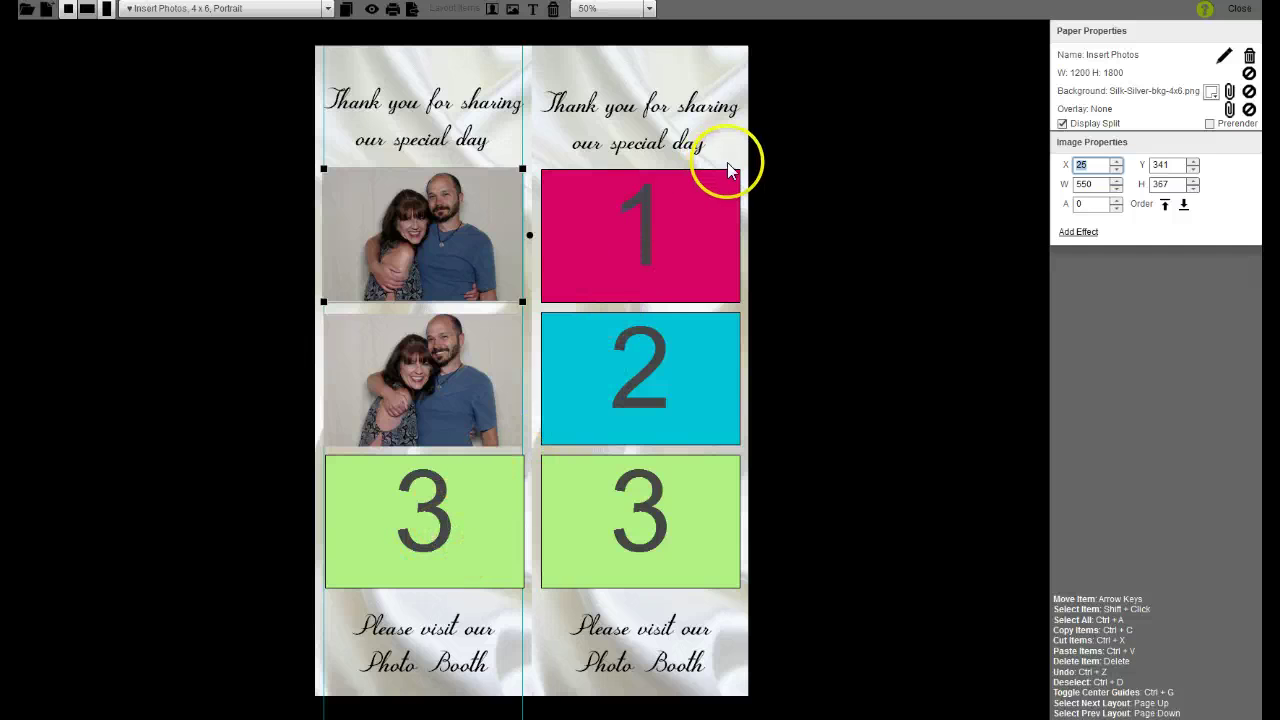
Insert the photo 2017_06_03_175110_2.jpg from the Desktop into the layout and set its width to 550
click(510, 15)
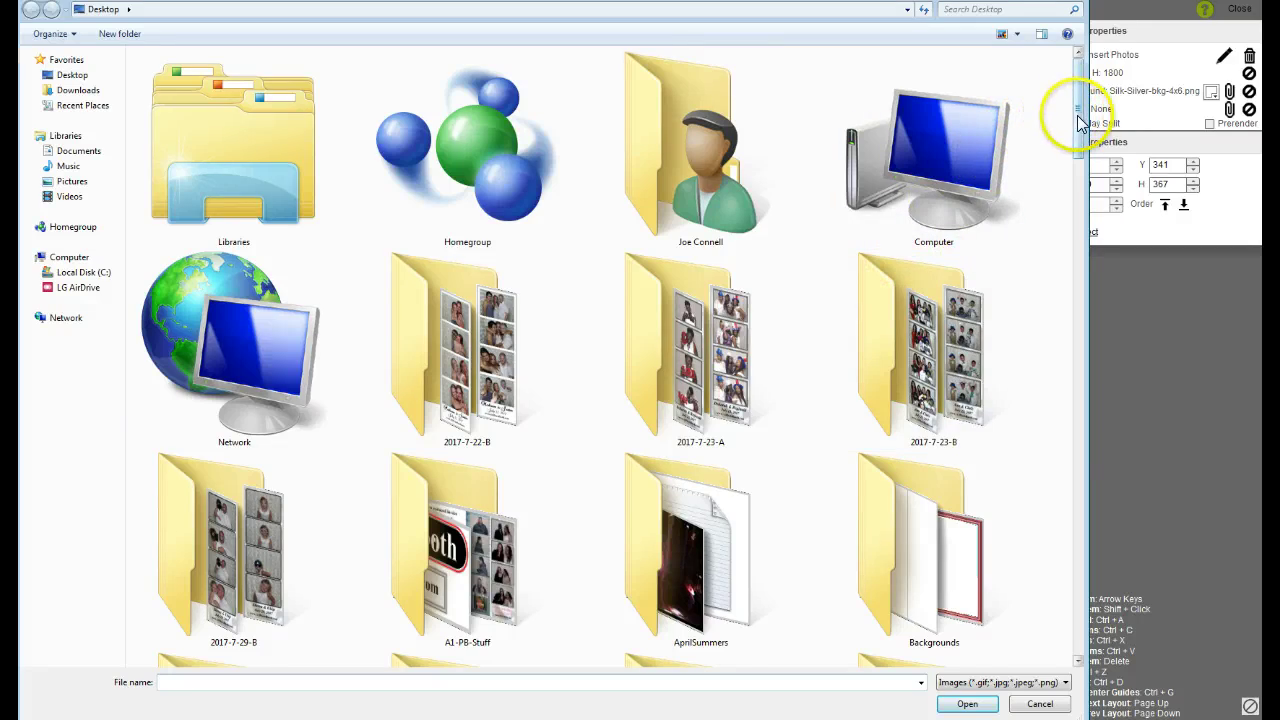
drag(1077, 110, 1069, 432)
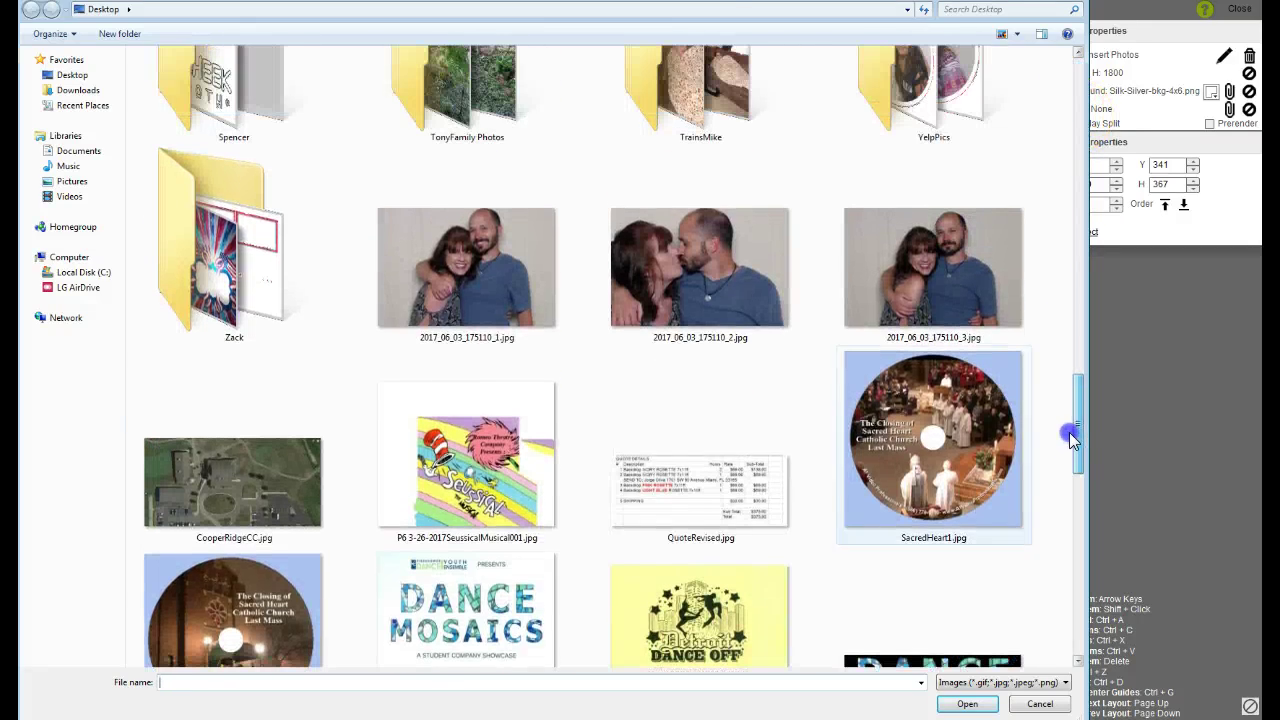
click(745, 320)
click(967, 705)
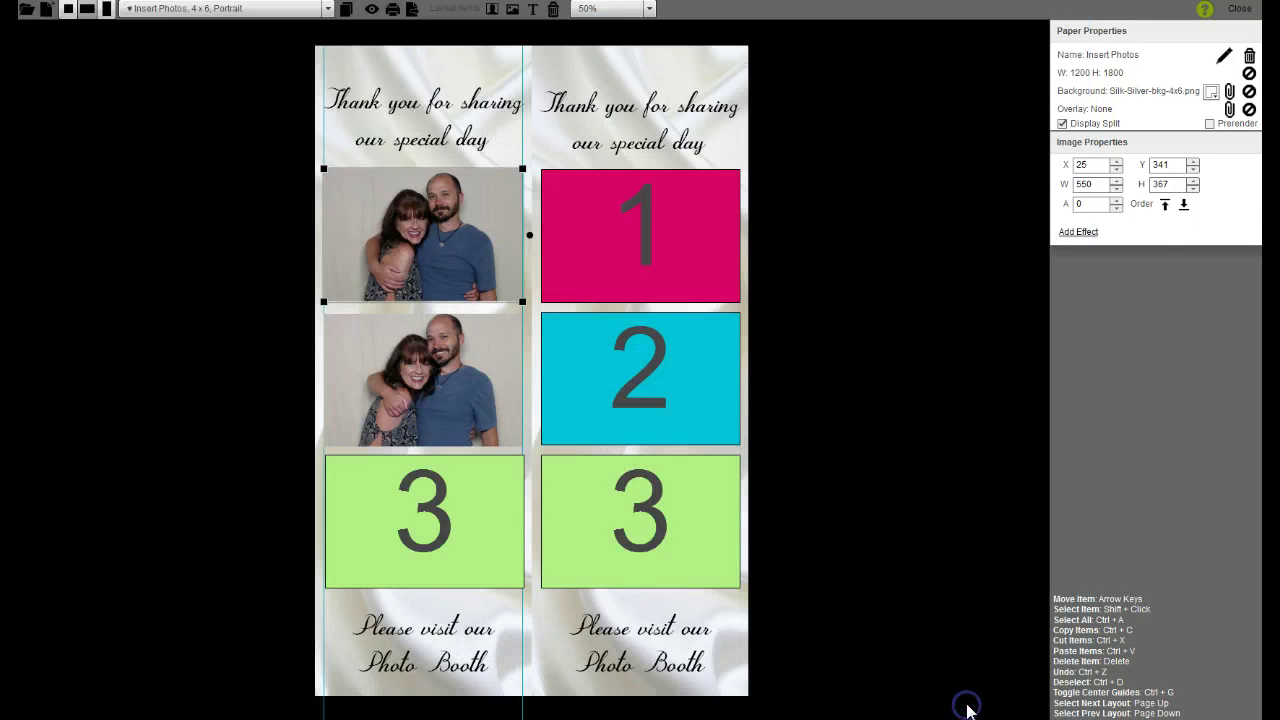
double_click(1088, 185)
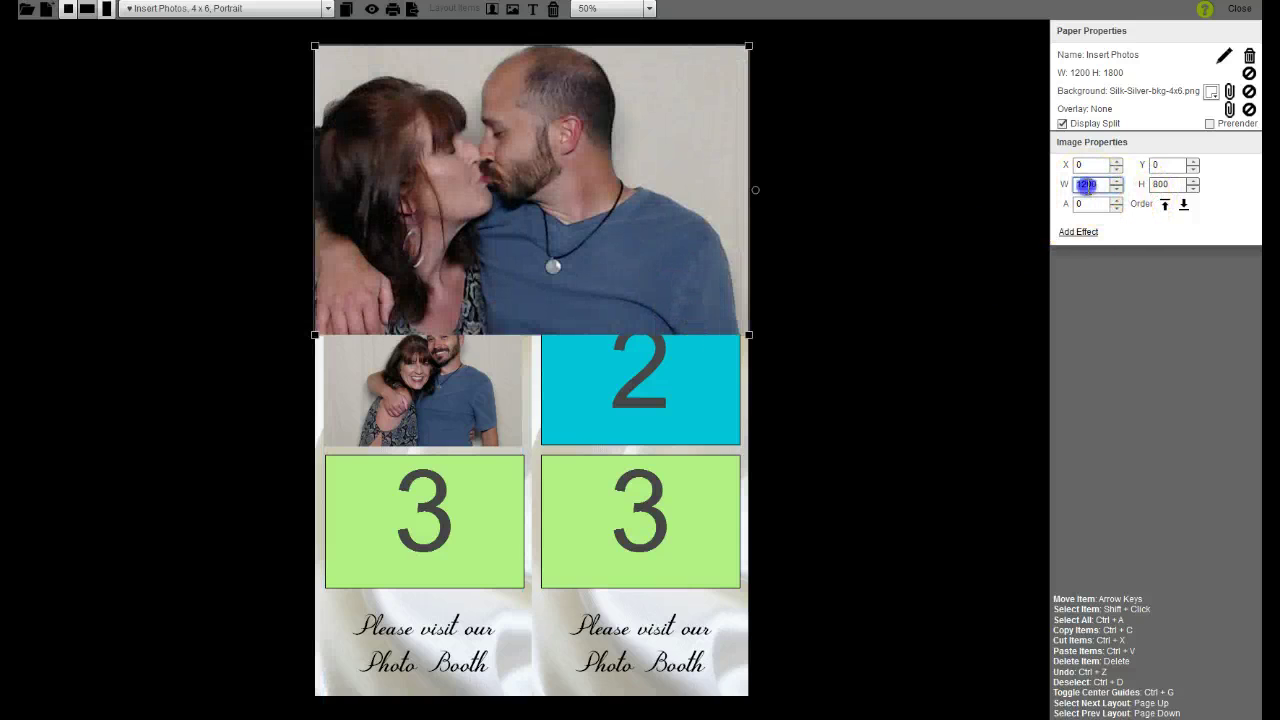
text(550)
key(Return)
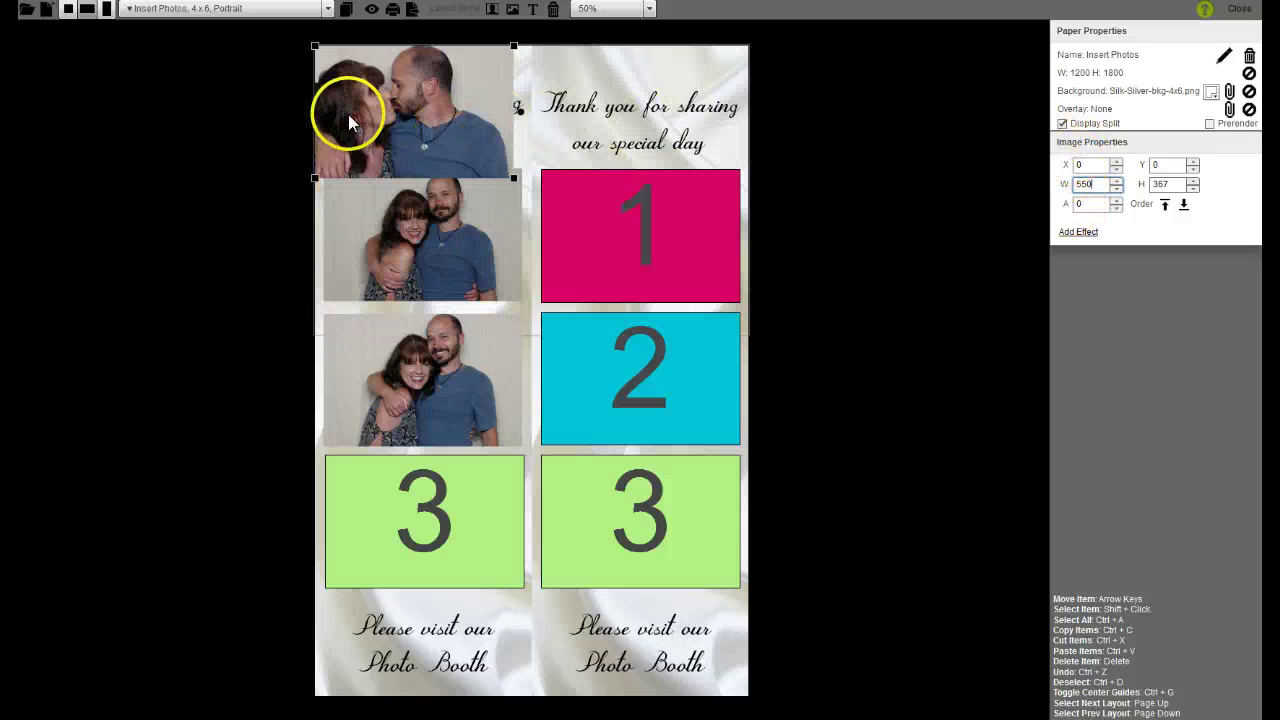
Move the third photo to X 28, Y 1024 over the left shot 3 placeholder and delete that placeholder
click(404, 126)
drag(404, 126, 418, 482)
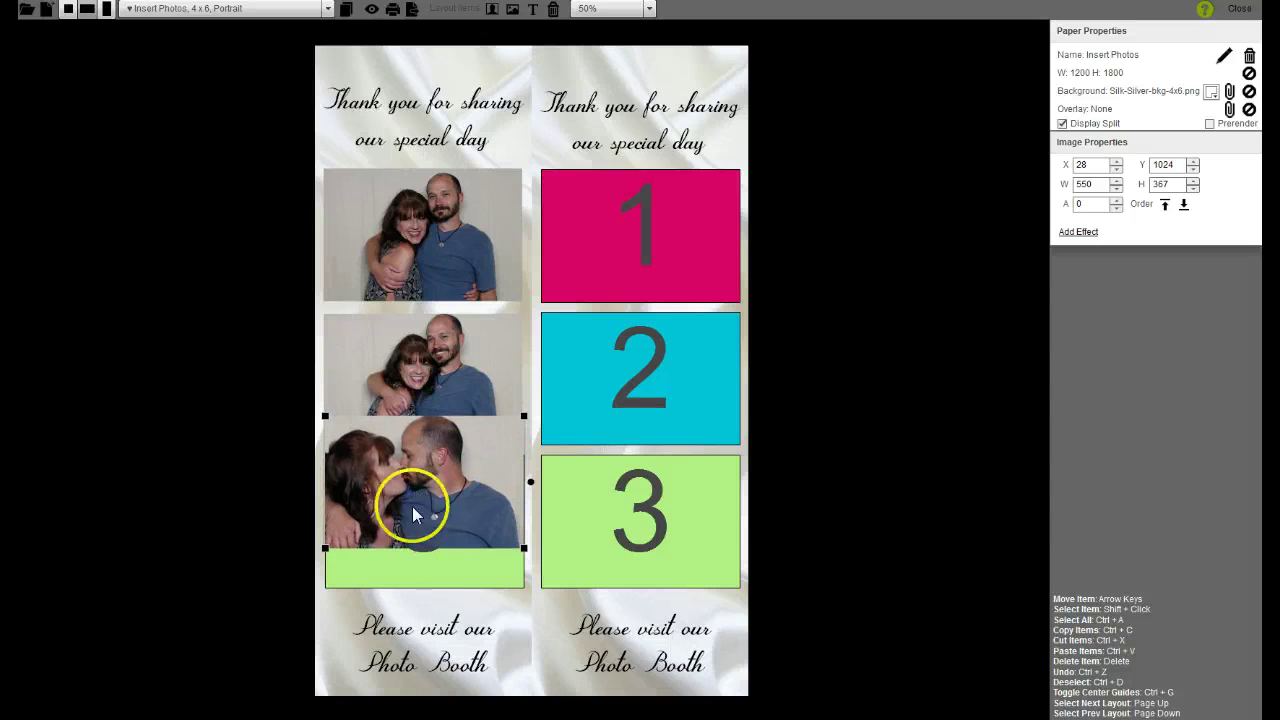
click(423, 572)
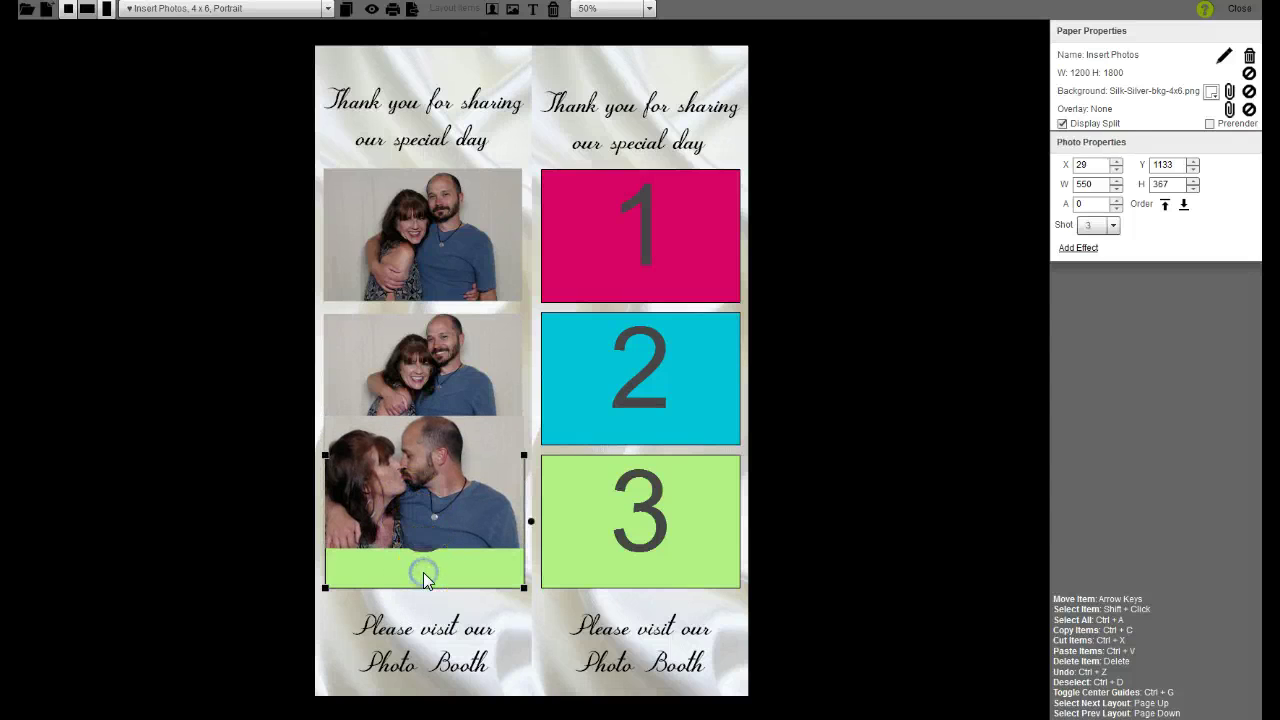
key(Delete)
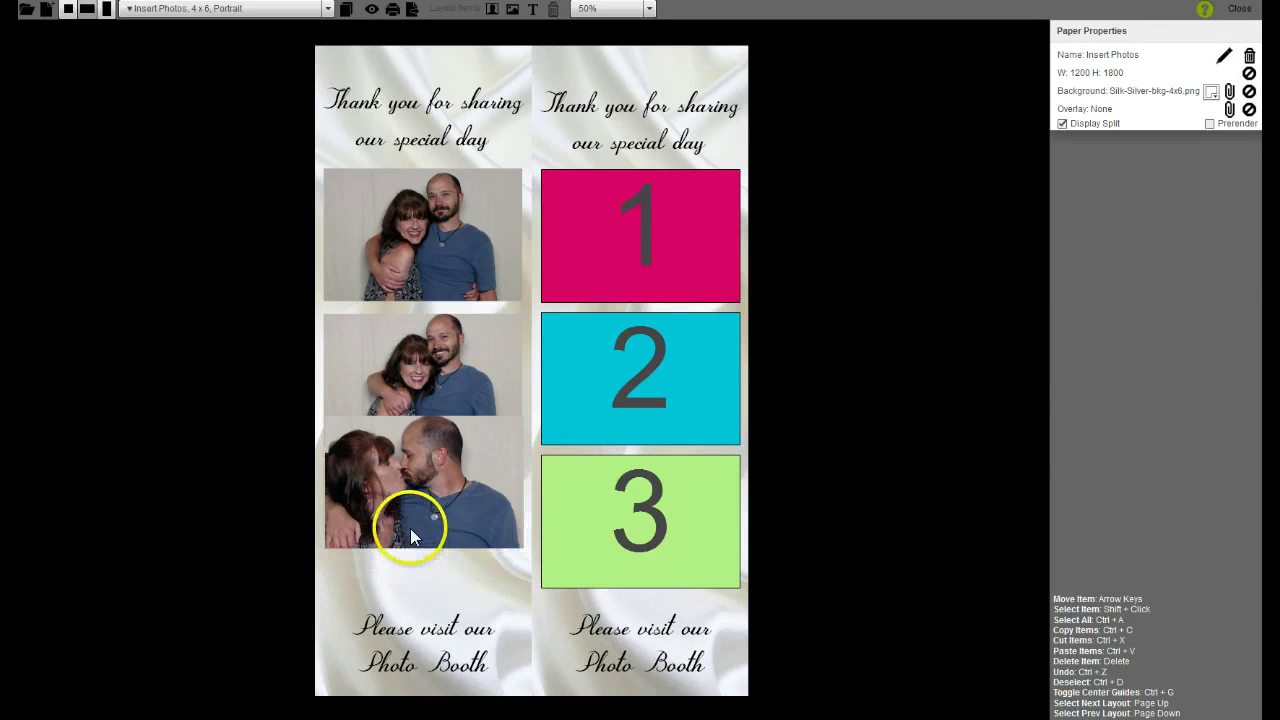
Select the third photo and nudge it down to Y 1133, where the left shot 3 placeholder was
click(410, 533)
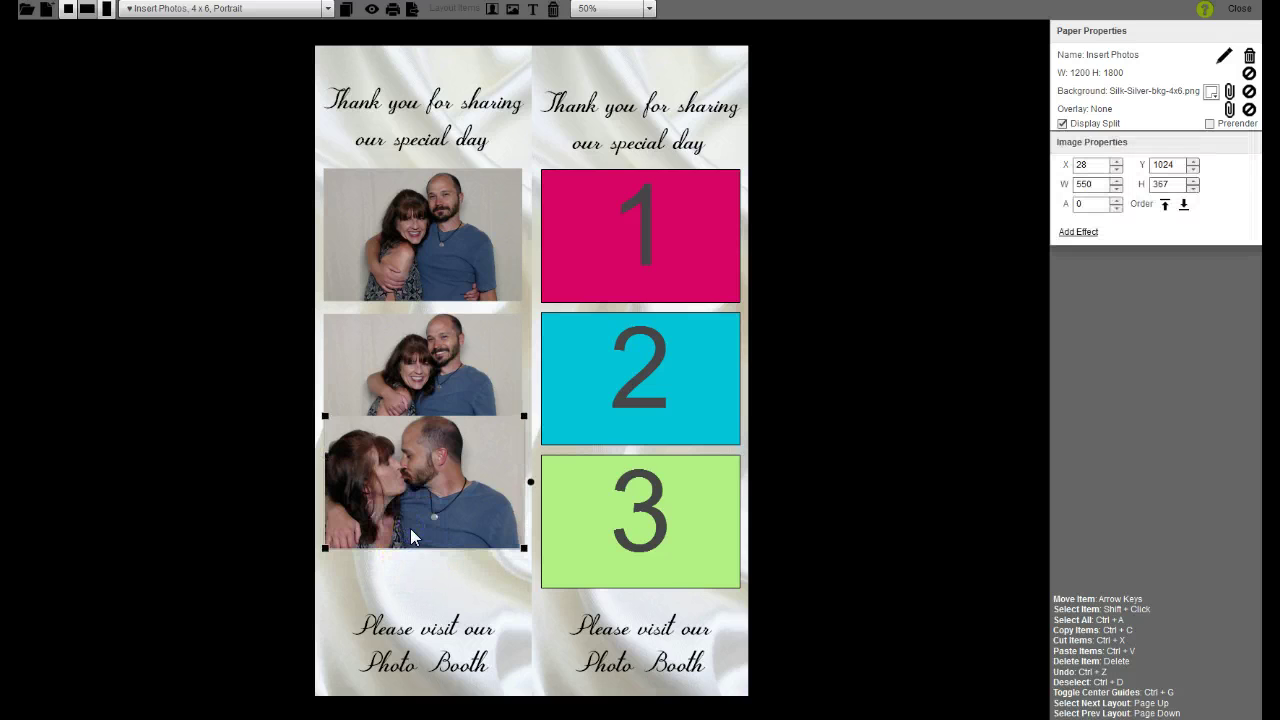
key(Down)
key(Down)
key(Down)
key(Down)
key(Down)
key(Down)
key(Down)
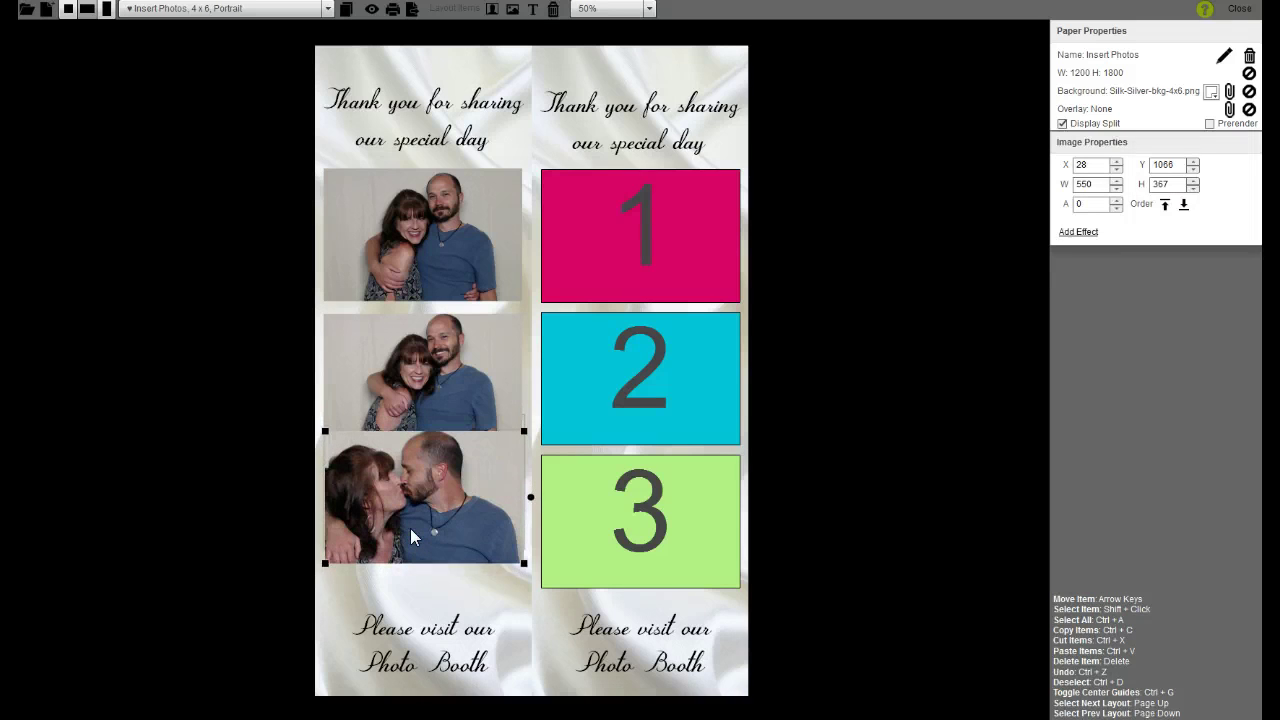
key(Down)
key(Down)
key(Down)
key(Down)
key(Down)
key(Down)
key(Down)
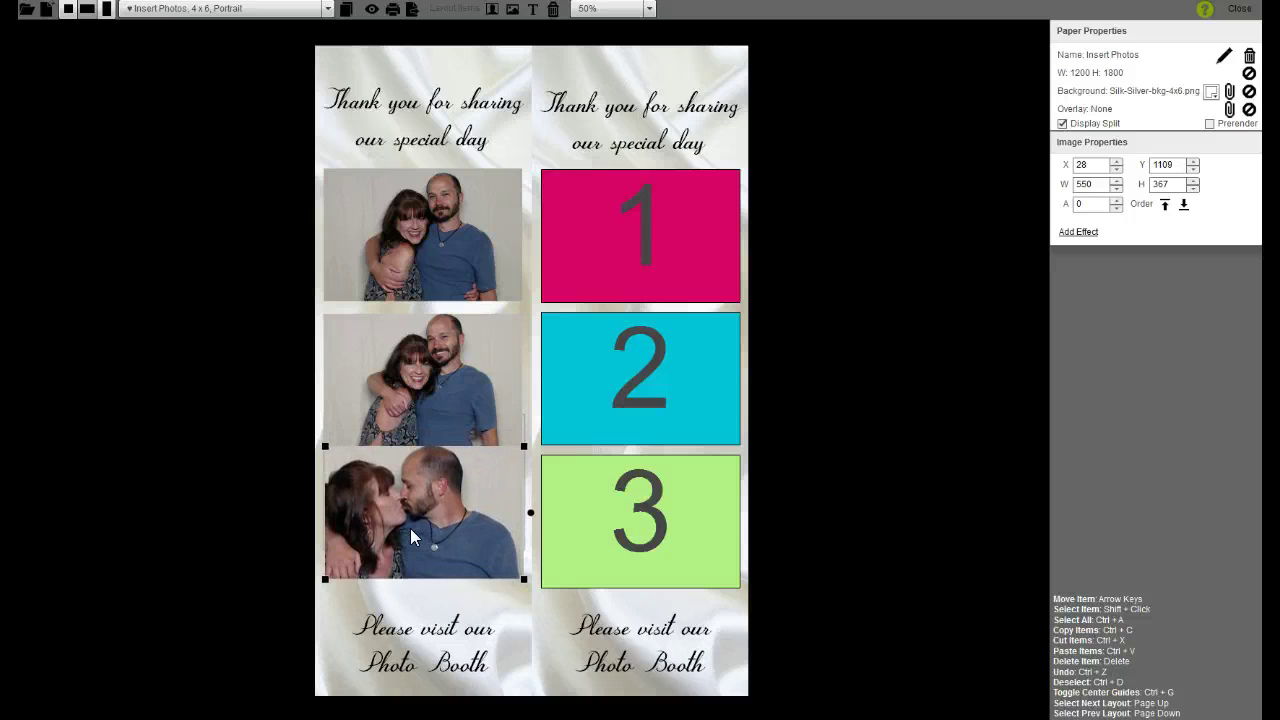
key(Down)
key(Down)
key(Down)
key(Down)
key(Down)
key(Down)
key(Down)
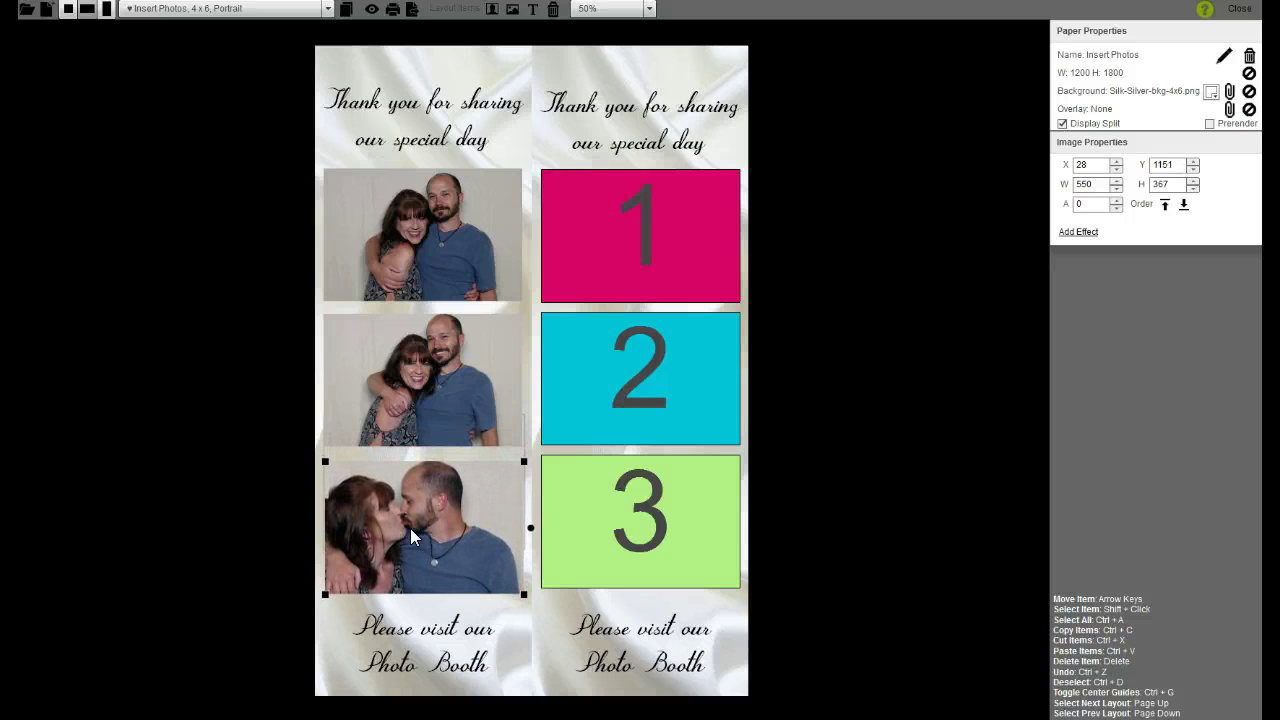
key(Down)
key(Up)
key(Up)
key(Up)
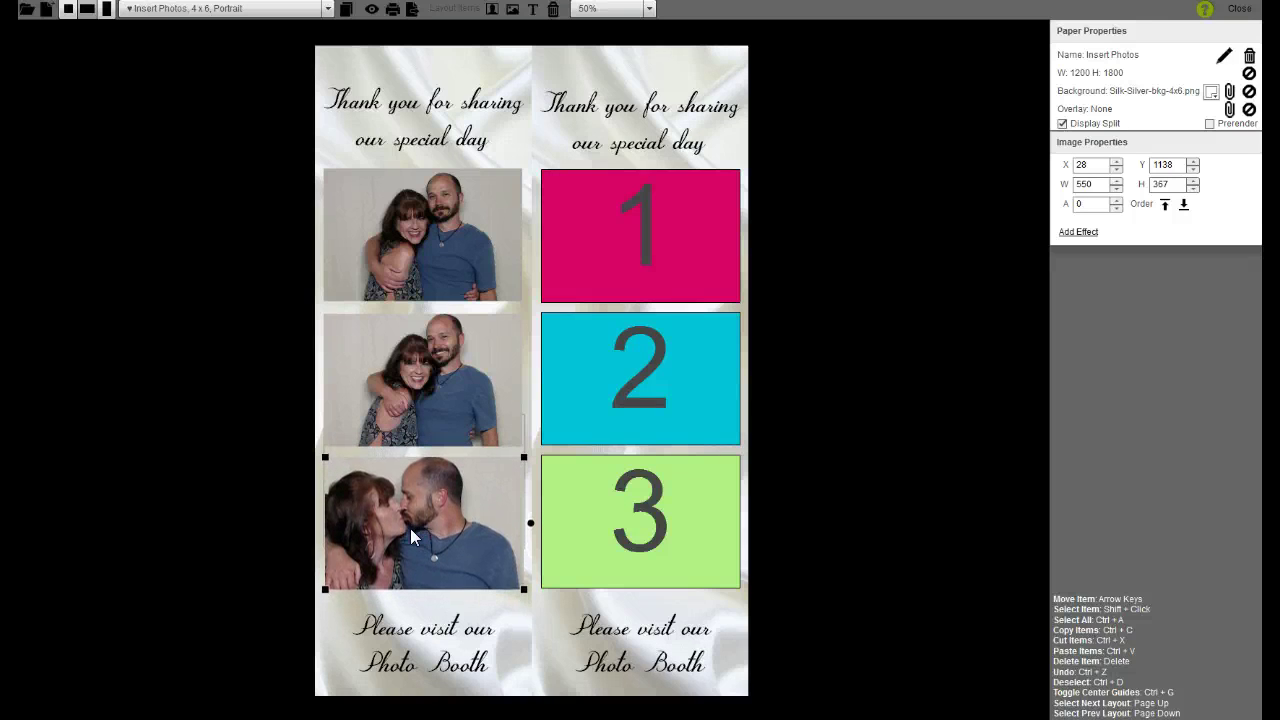
key(Up)
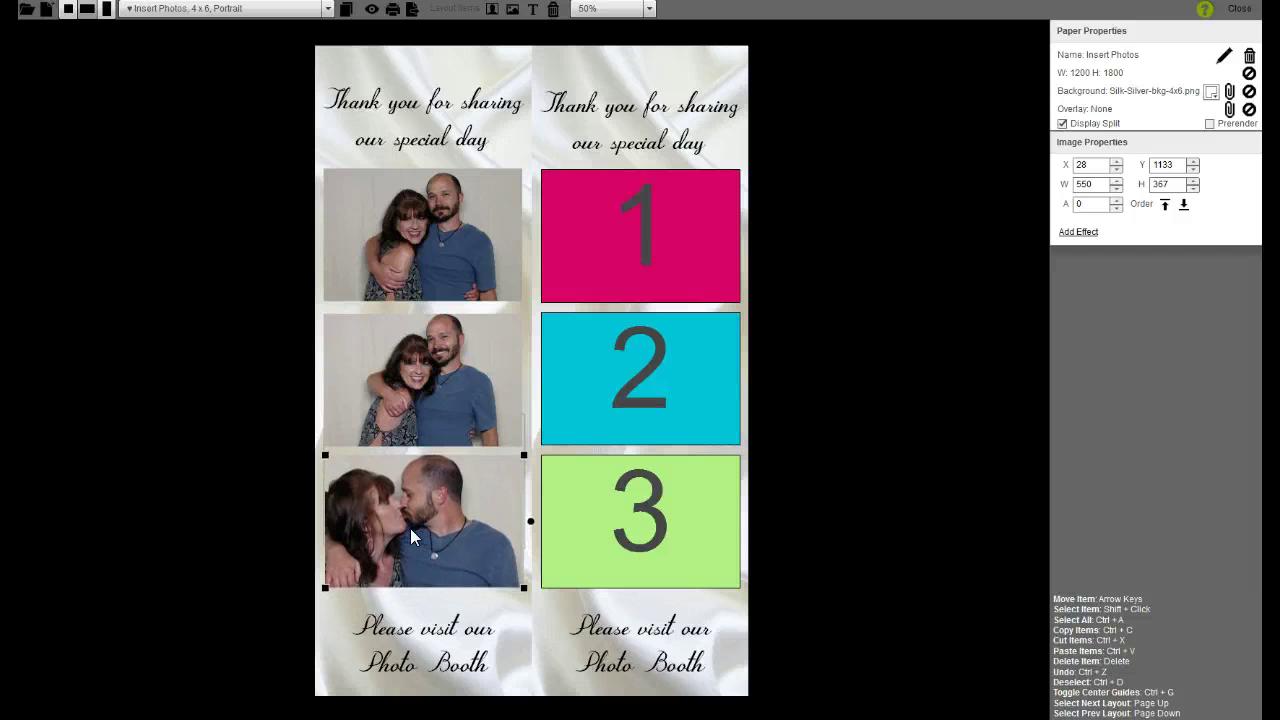
Adjust the third photo's horizontal position to X 25 and deselect it
click(935, 271)
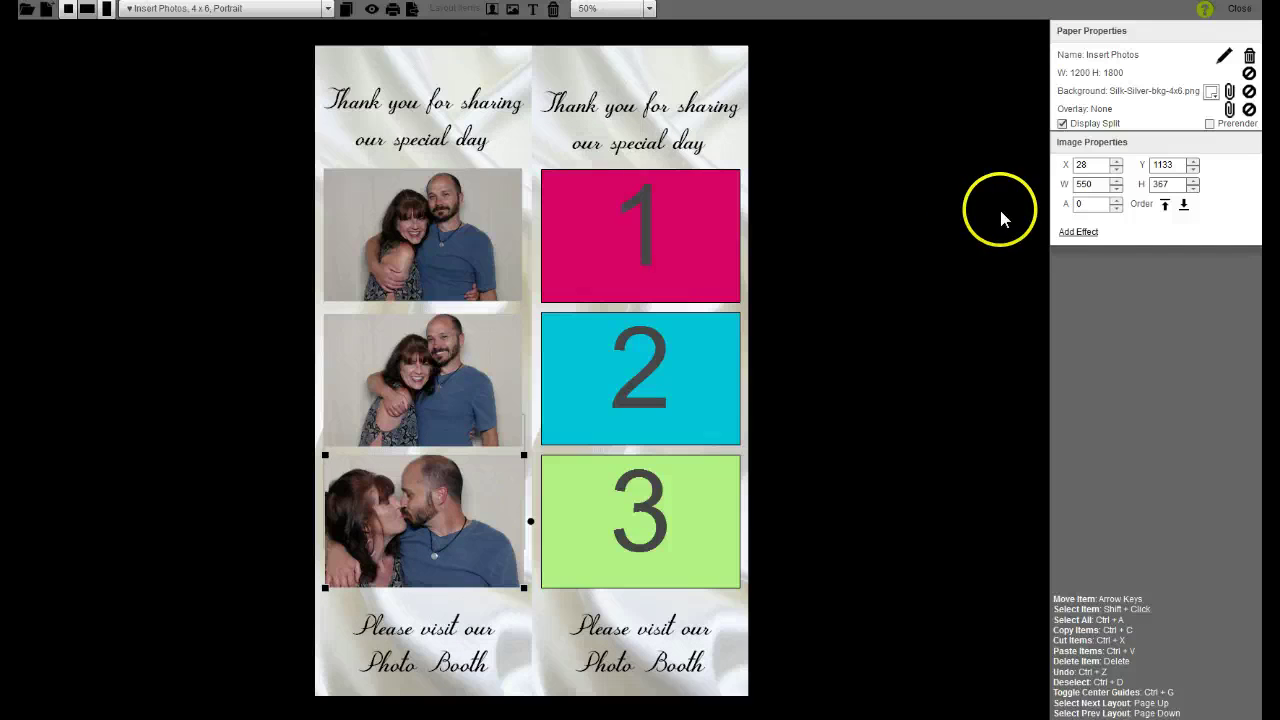
click(1116, 170)
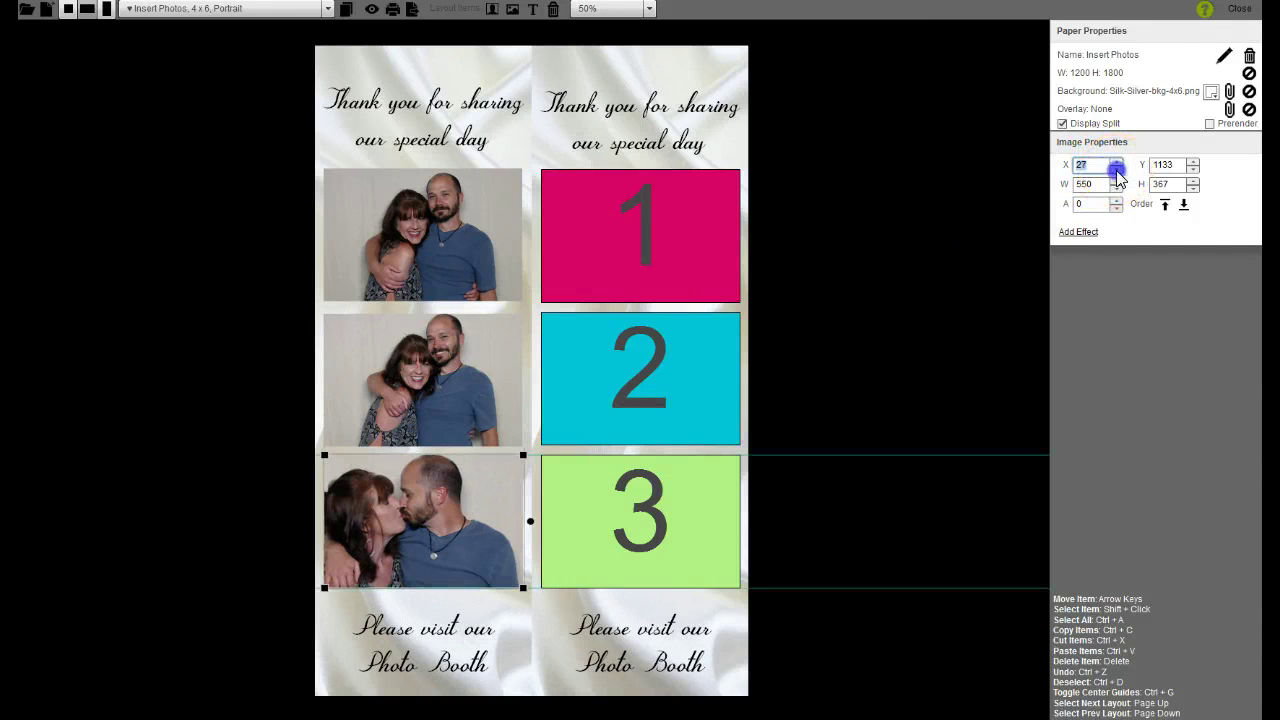
click(1116, 177)
click(1116, 177)
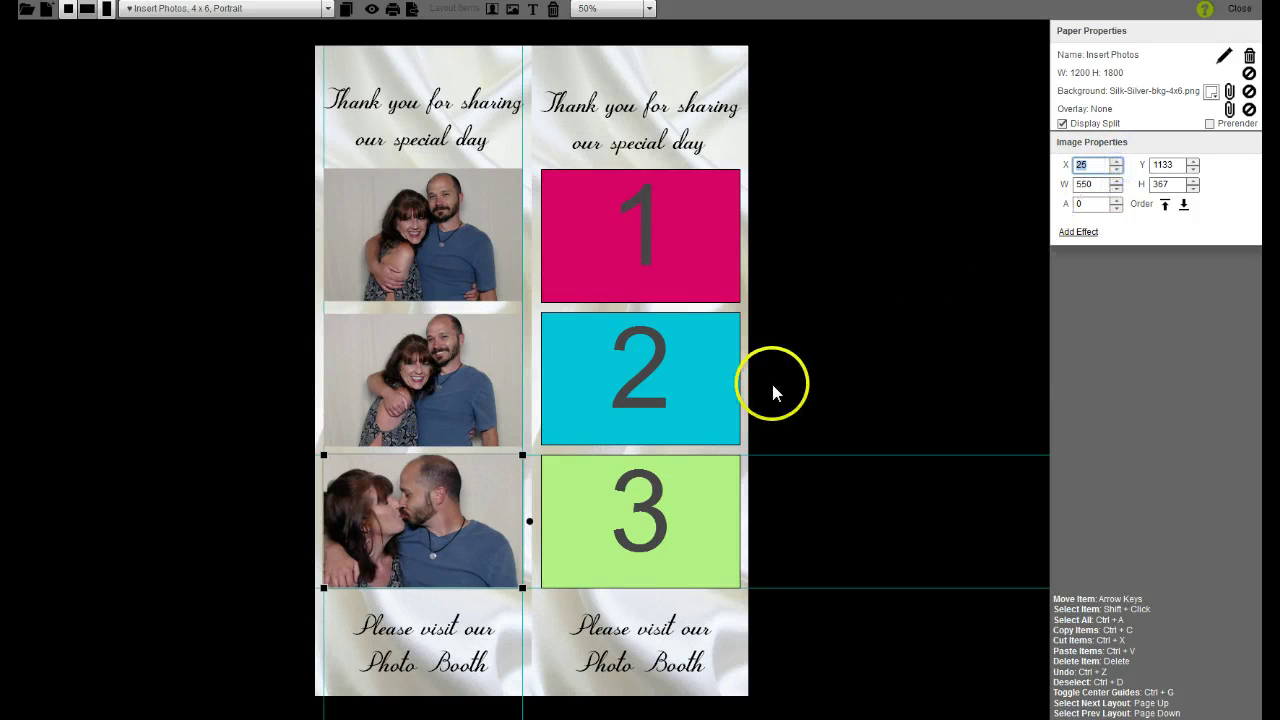
click(745, 388)
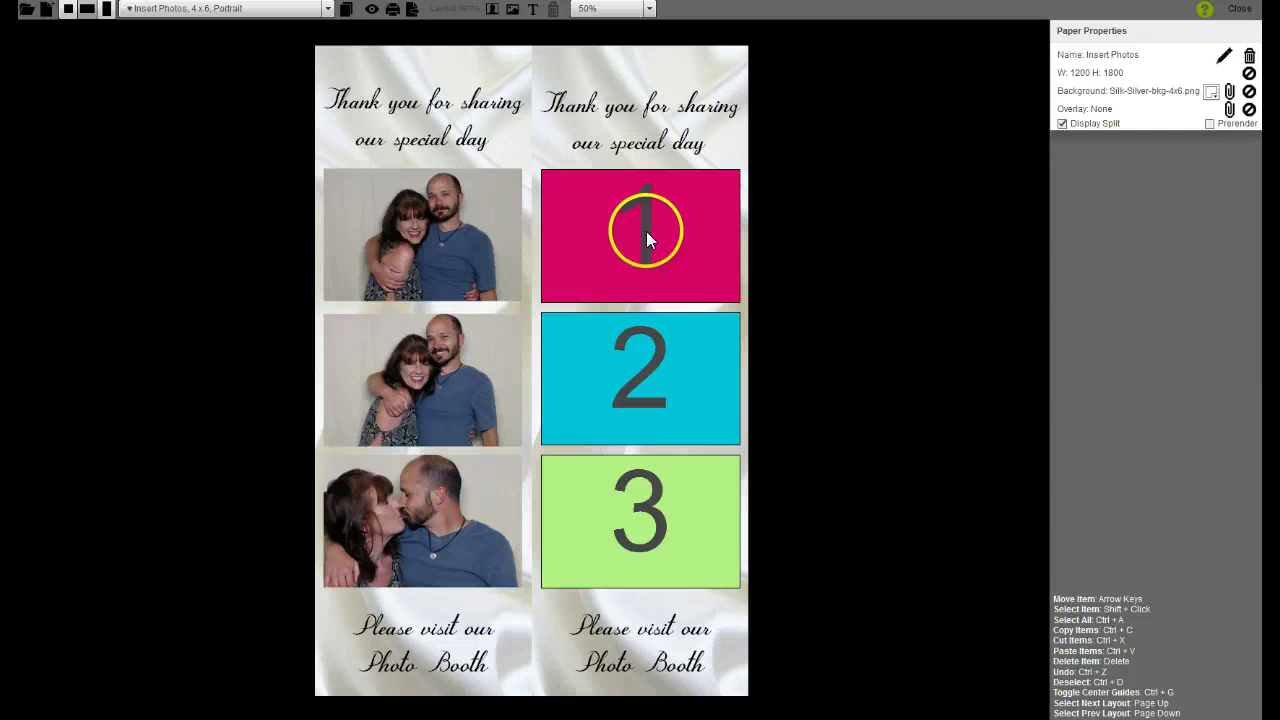
Delete the shot 1, shot 2 and shot 3 placeholders from the right strip
click(628, 249)
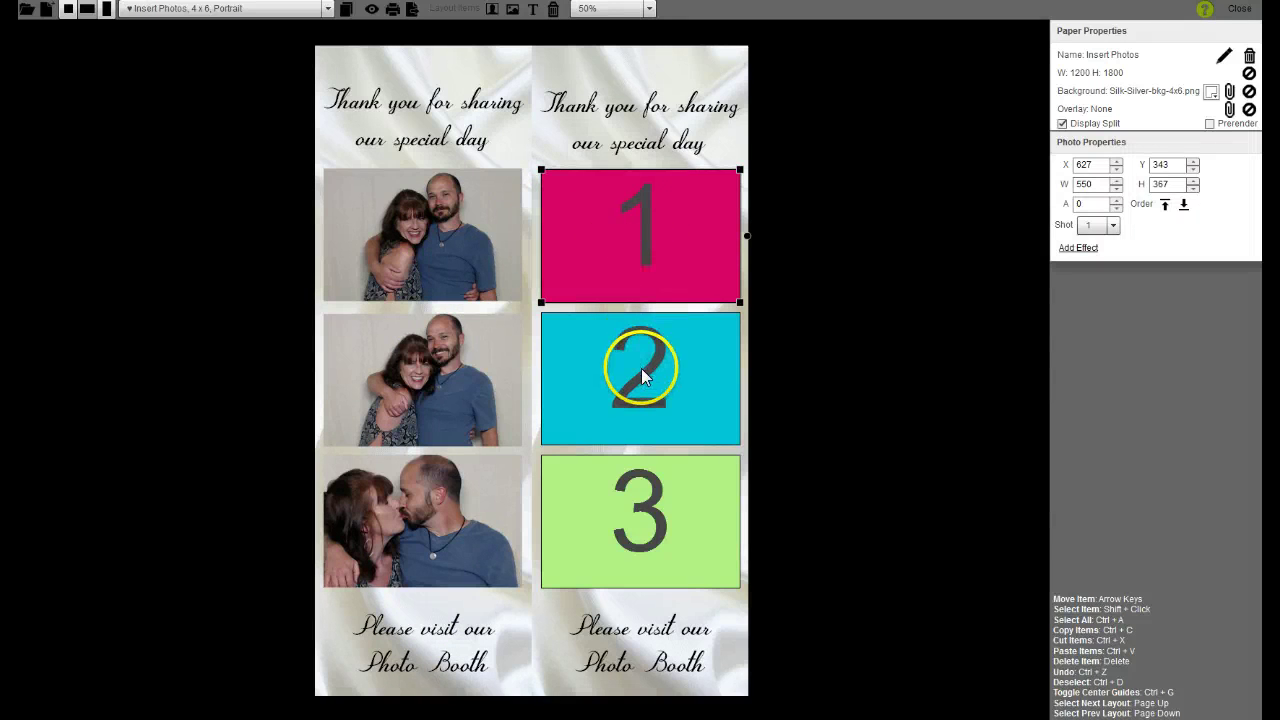
key(Delete)
click(637, 386)
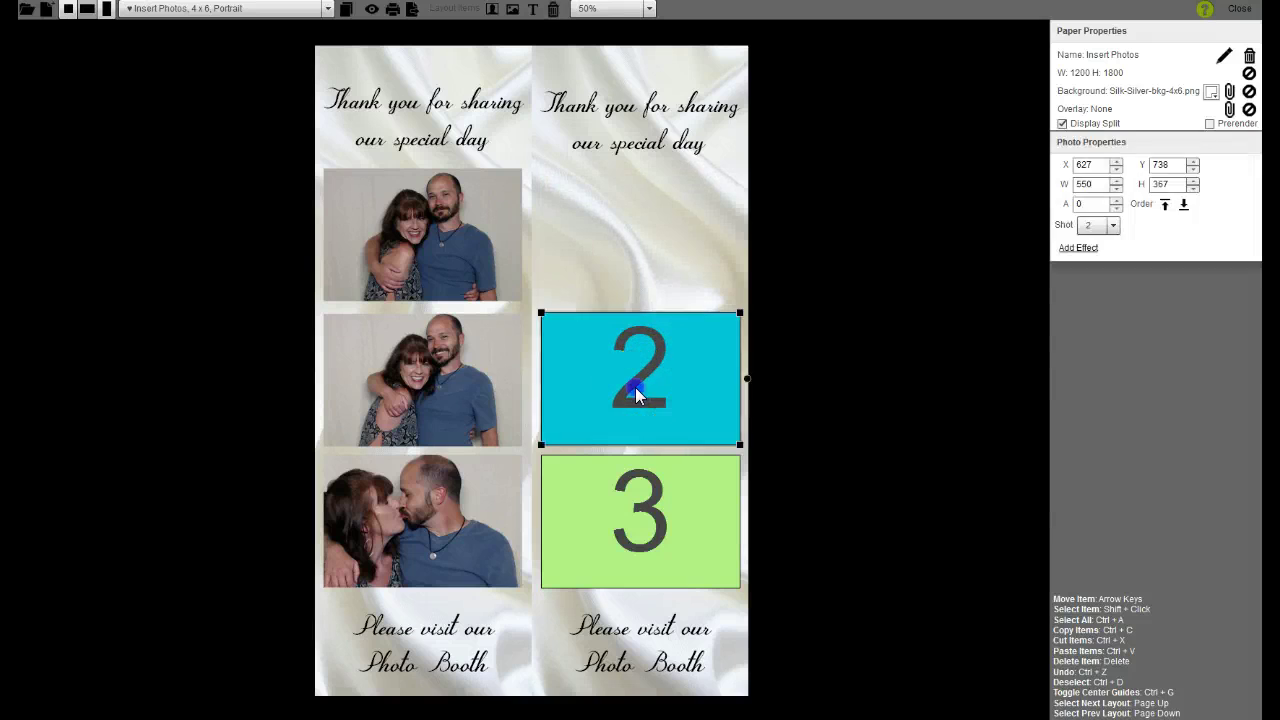
key(Delete)
click(634, 502)
key(Delete)
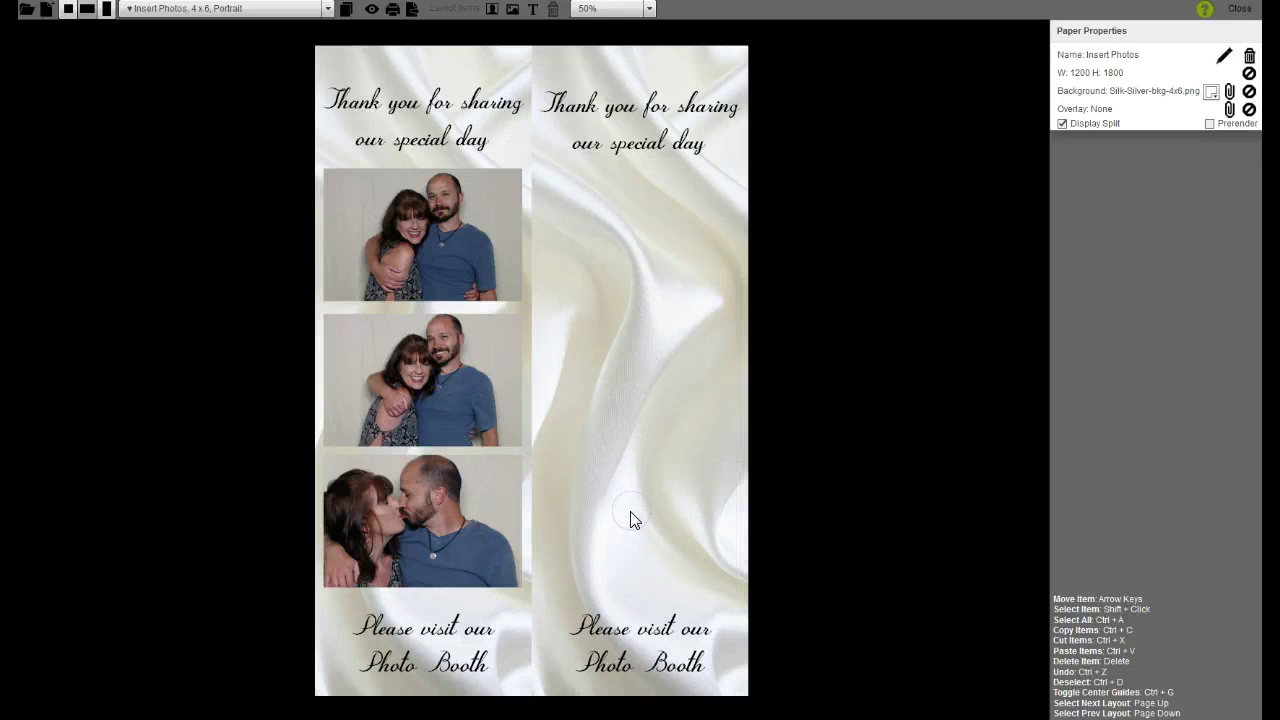
Duplicate the left strip's three photos together and nudge the copies up level with the originals
click(459, 255)
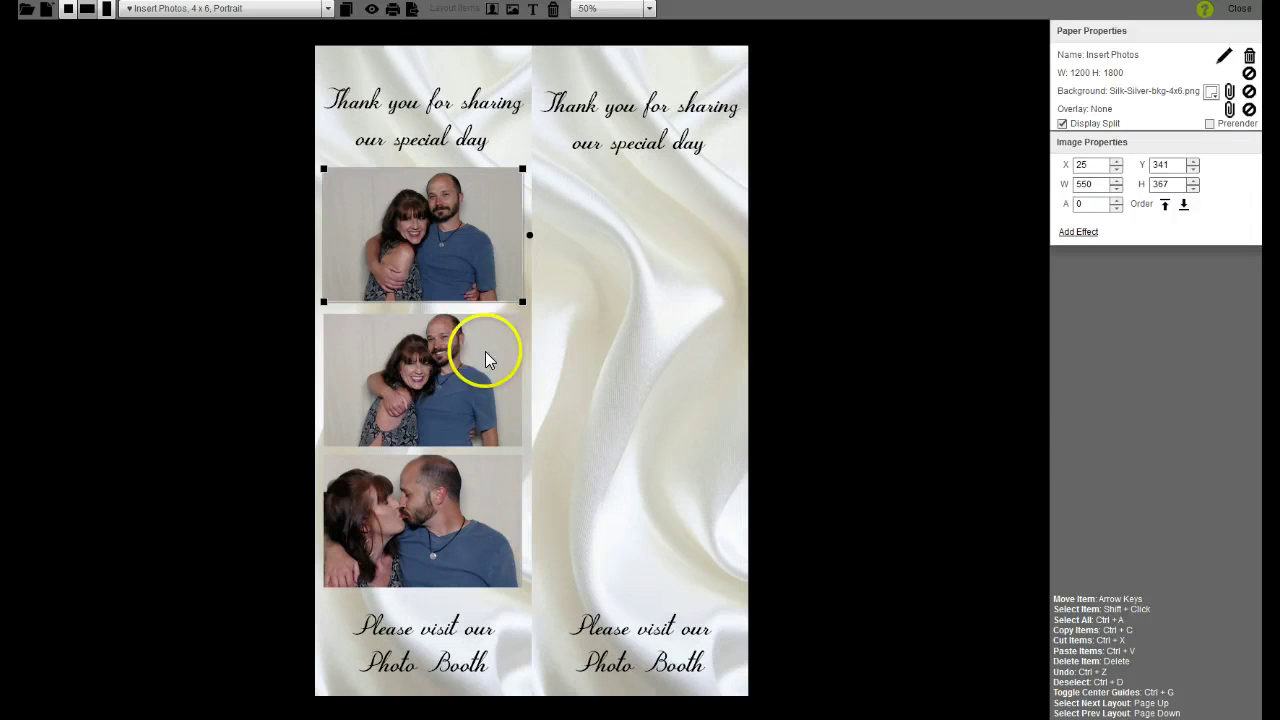
shift+click(431, 375)
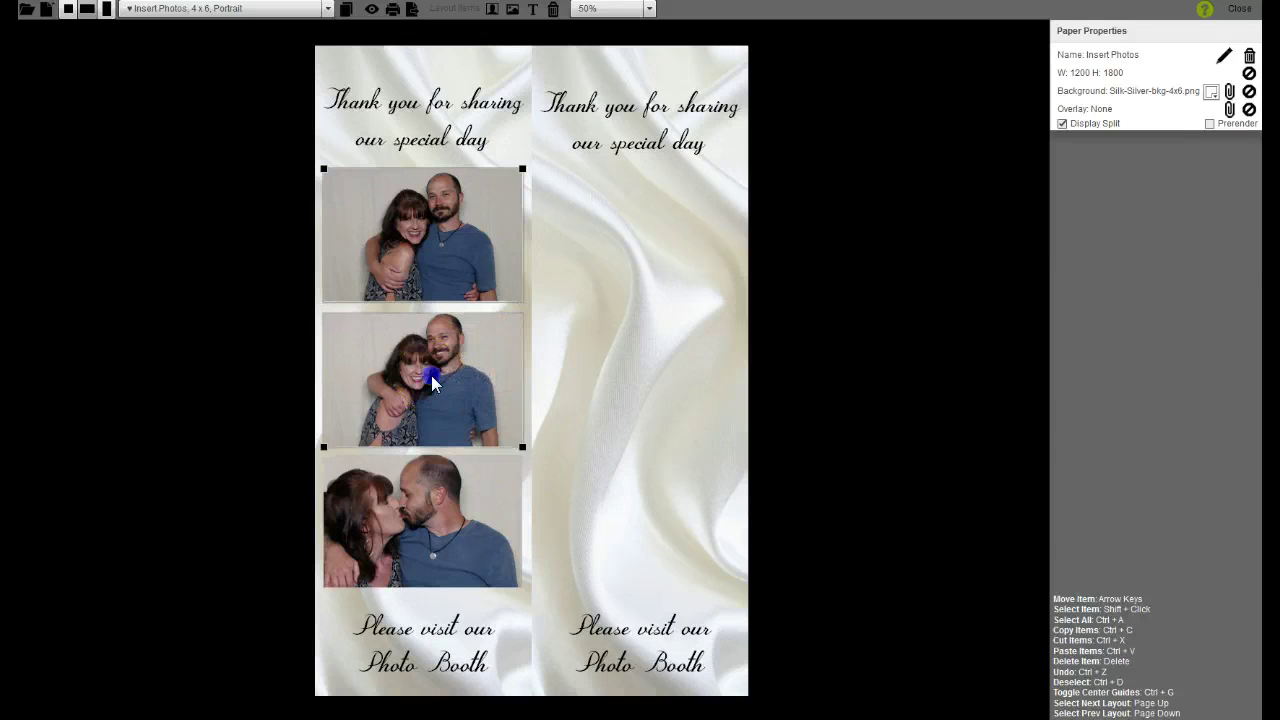
shift+click(440, 495)
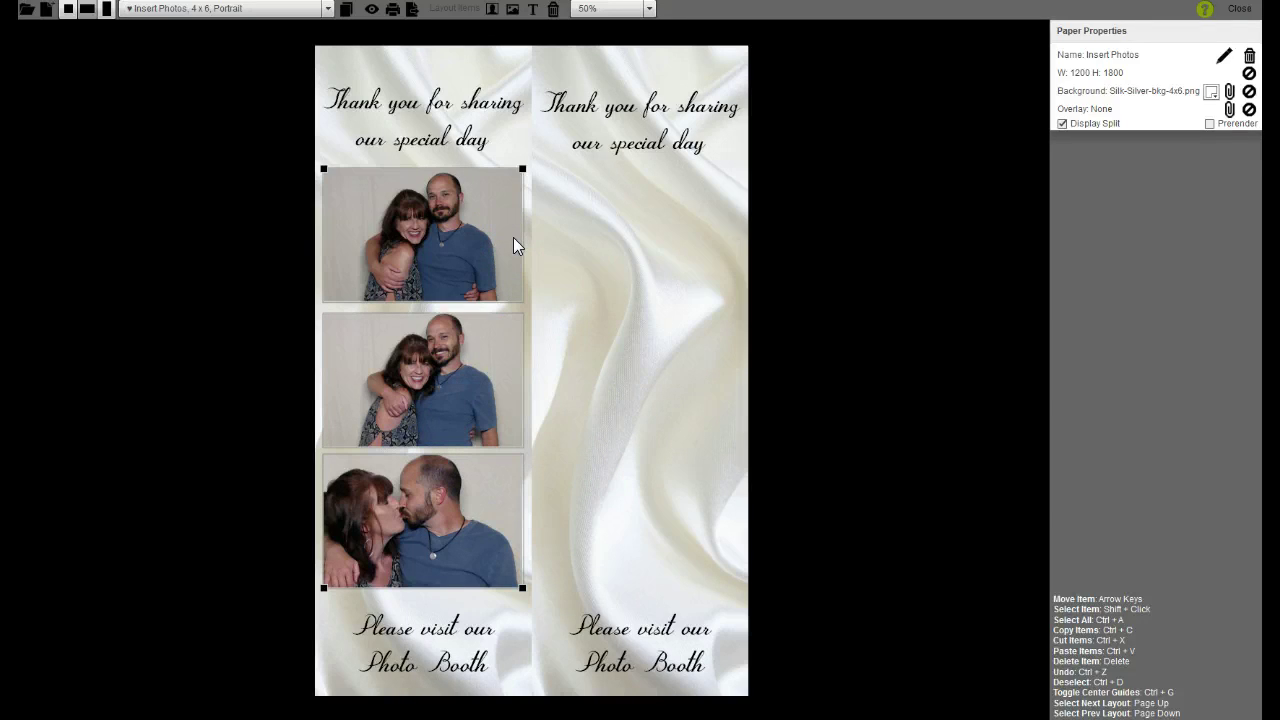
key(Right)
key(Down)
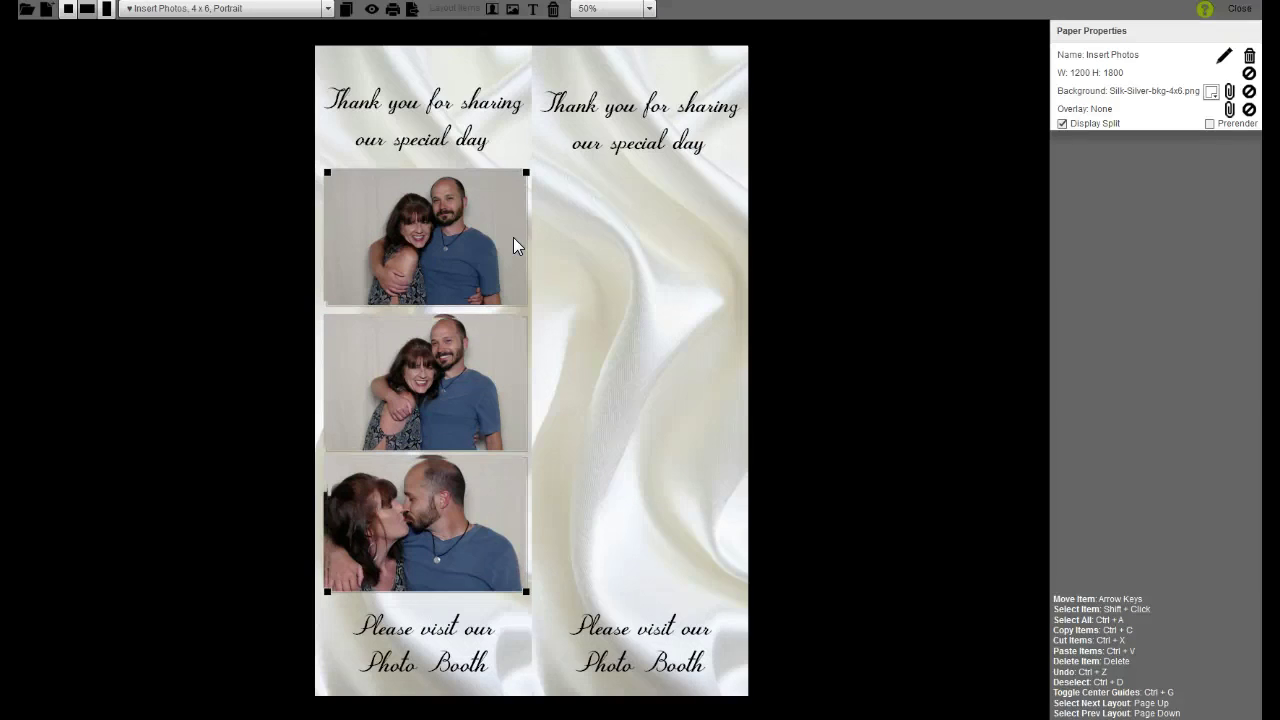
key(Up)
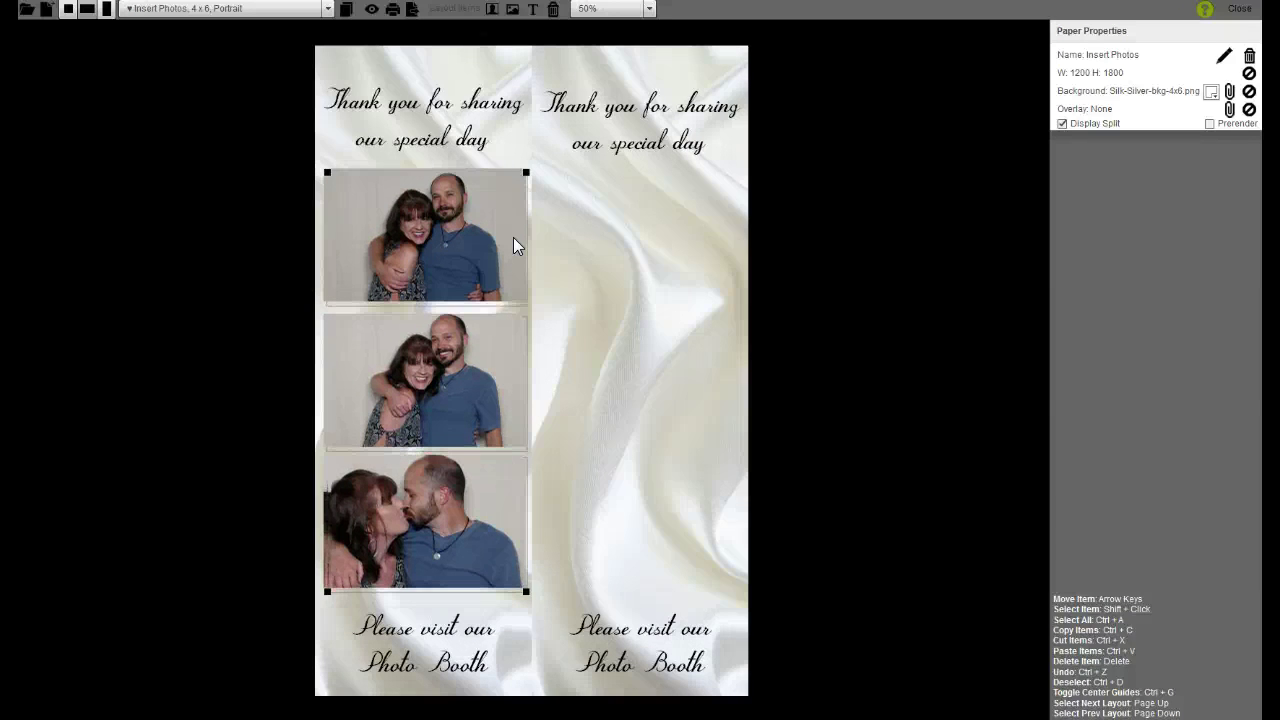
Move the three copied photos across into the right strip, between its heading and closing text, and deselect everything
key(ctrl+v)
key(Right)
key(Right)
key(Right)
key(Right)
key(Right)
key(Right)
key(Right)
key(Right)
key(Right)
key(Right)
key(Right)
key(Right)
key(Right)
key(Right)
key(Right)
key(Right)
key(Right)
key(Right)
key(Right)
key(Right)
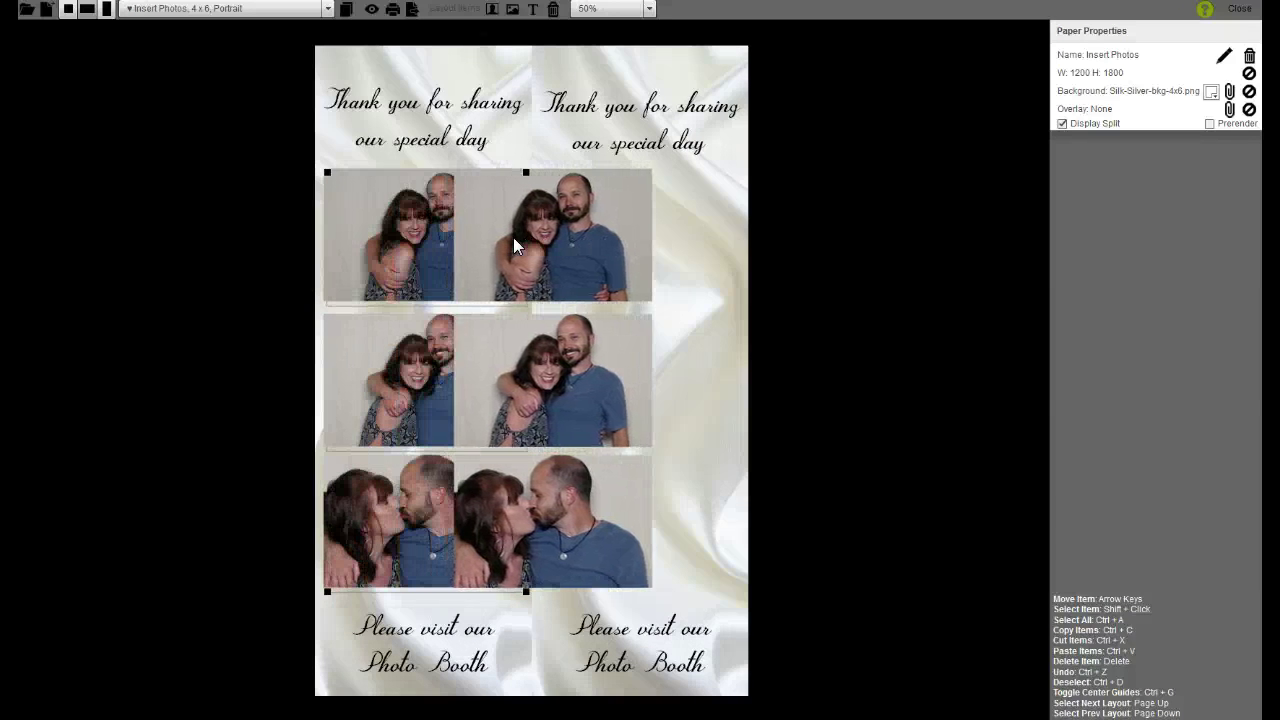
key(Right)
key(Right)
key(Right)
key(Right)
key(Right)
key(Right)
key(Right)
key(Right)
key(Right)
key(Right)
key(Right)
key(Right)
key(Right)
key(Right)
key(Right)
key(Right)
key(Right)
key(Right)
key(Right)
key(Right)
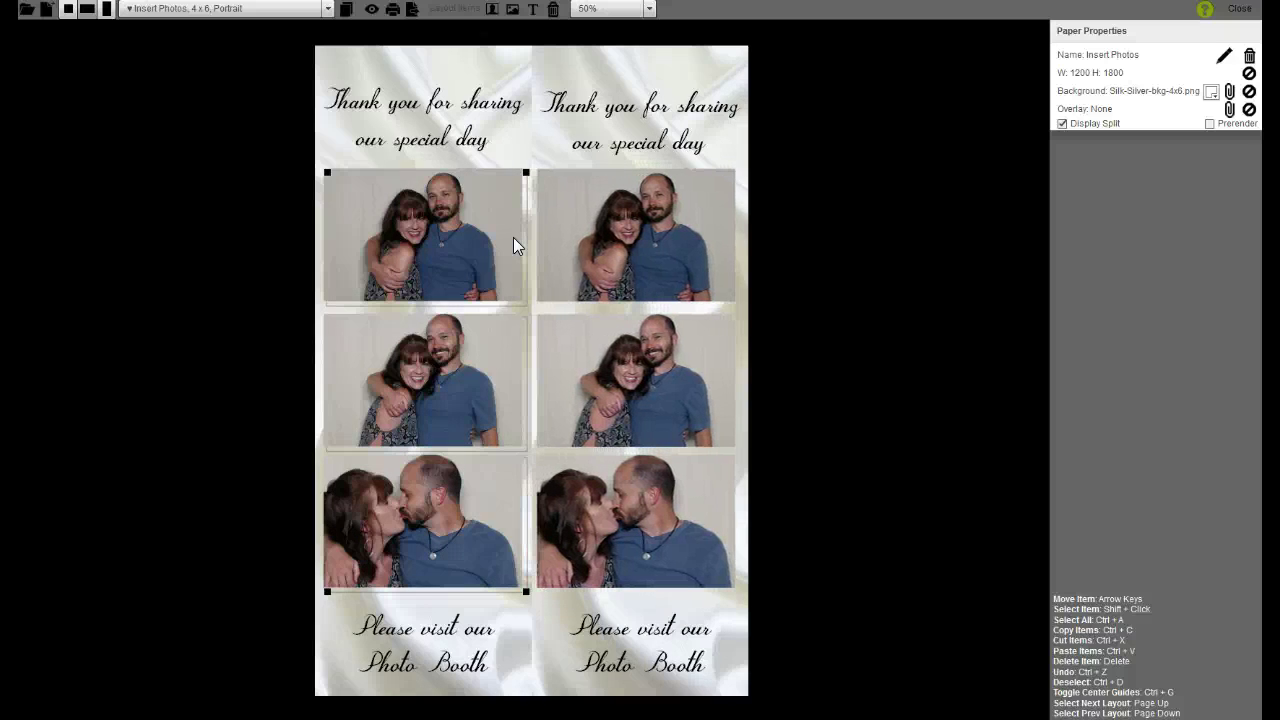
key(Right)
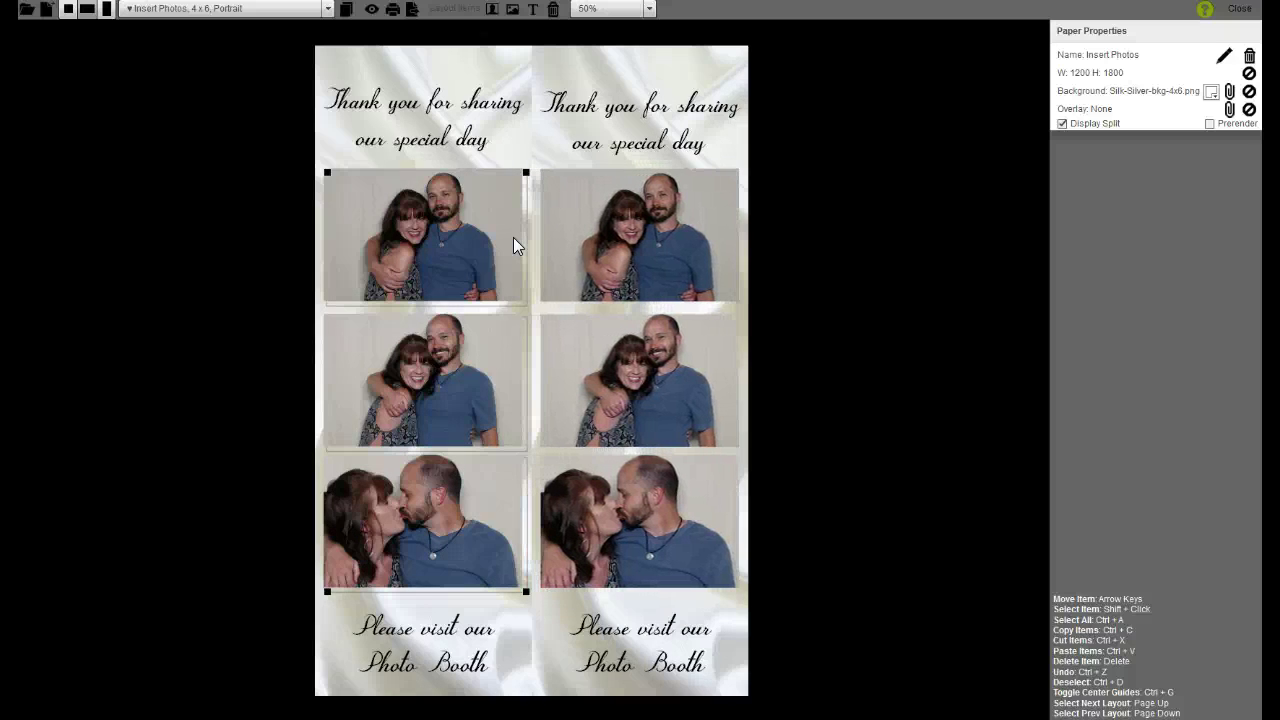
click(731, 622)
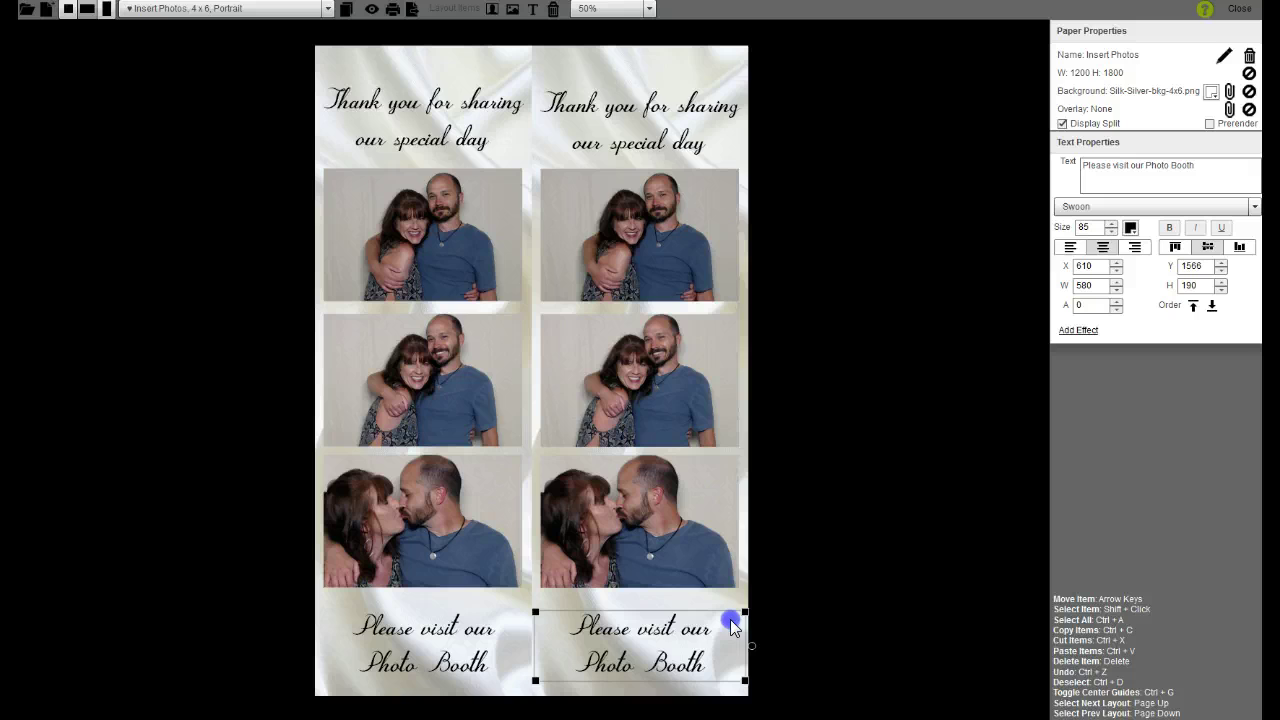
click(737, 598)
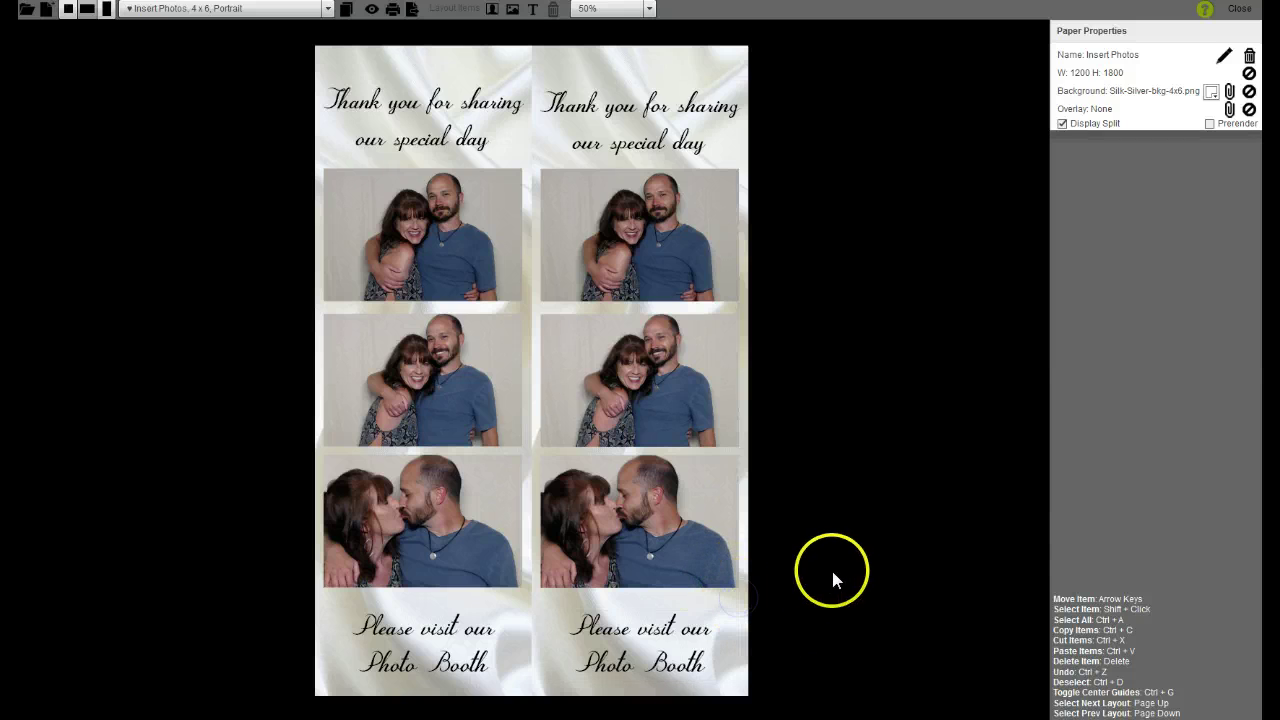
Render a full preview of the finished Insert Photos layout in the image viewer
click(371, 12)
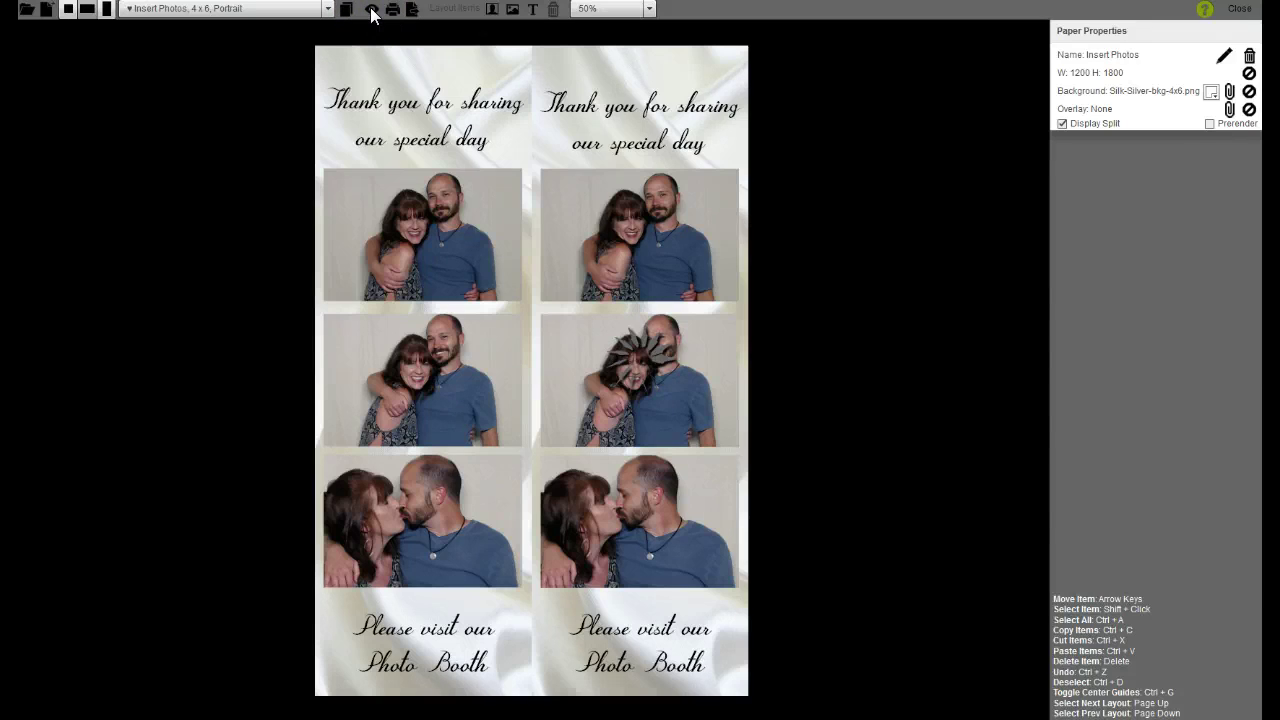
click(386, 9)
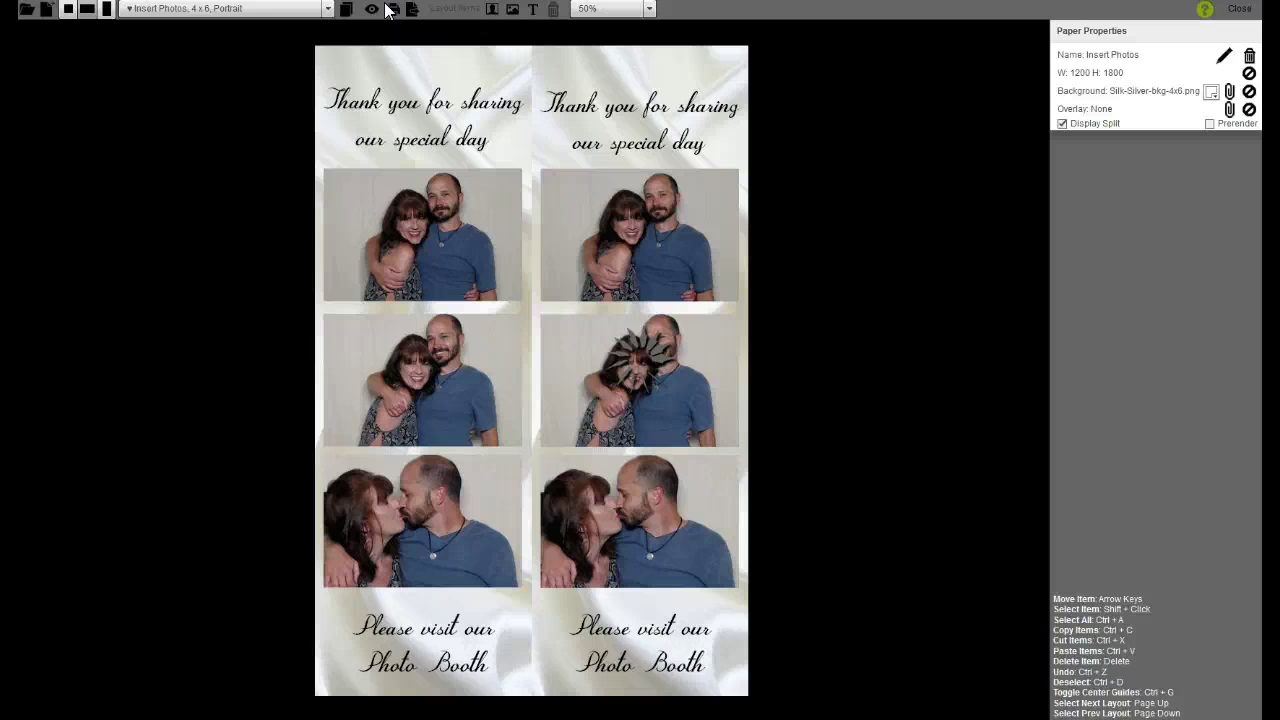
click(385, 10)
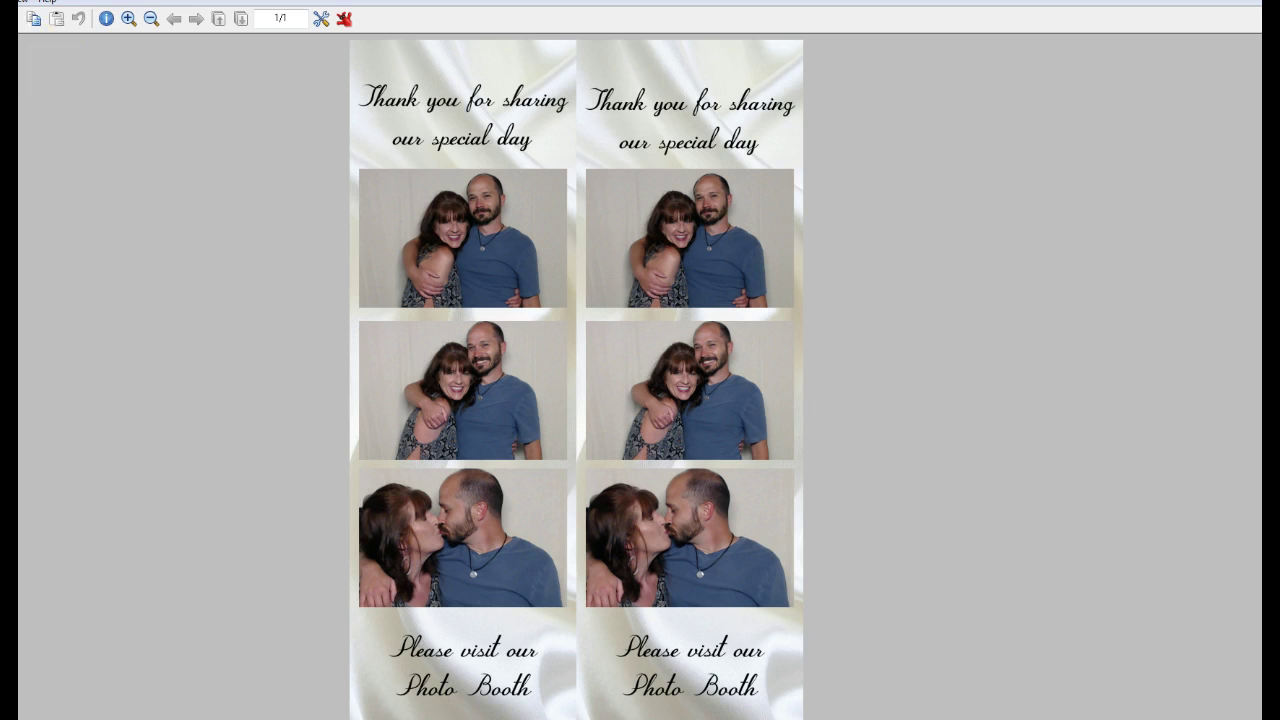
Save the rendered print to the desktop as a PNG file without choosing a transparent color
key(alt+f)
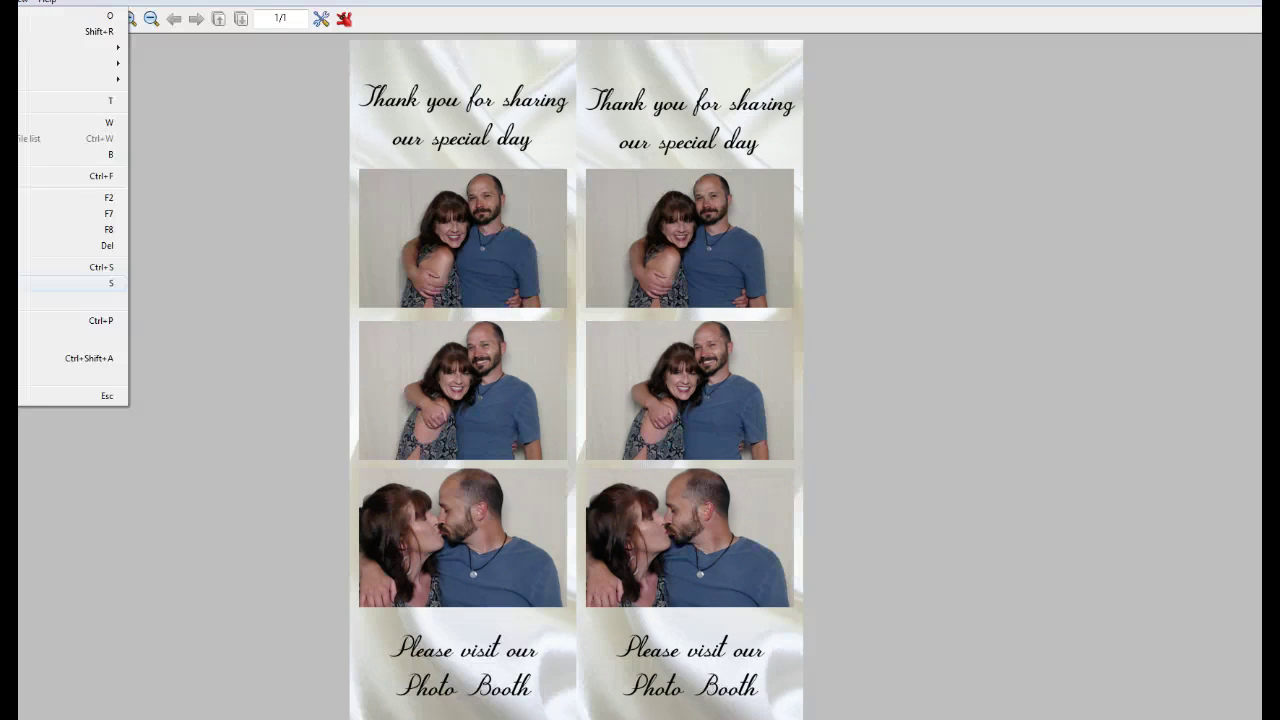
key(Return)
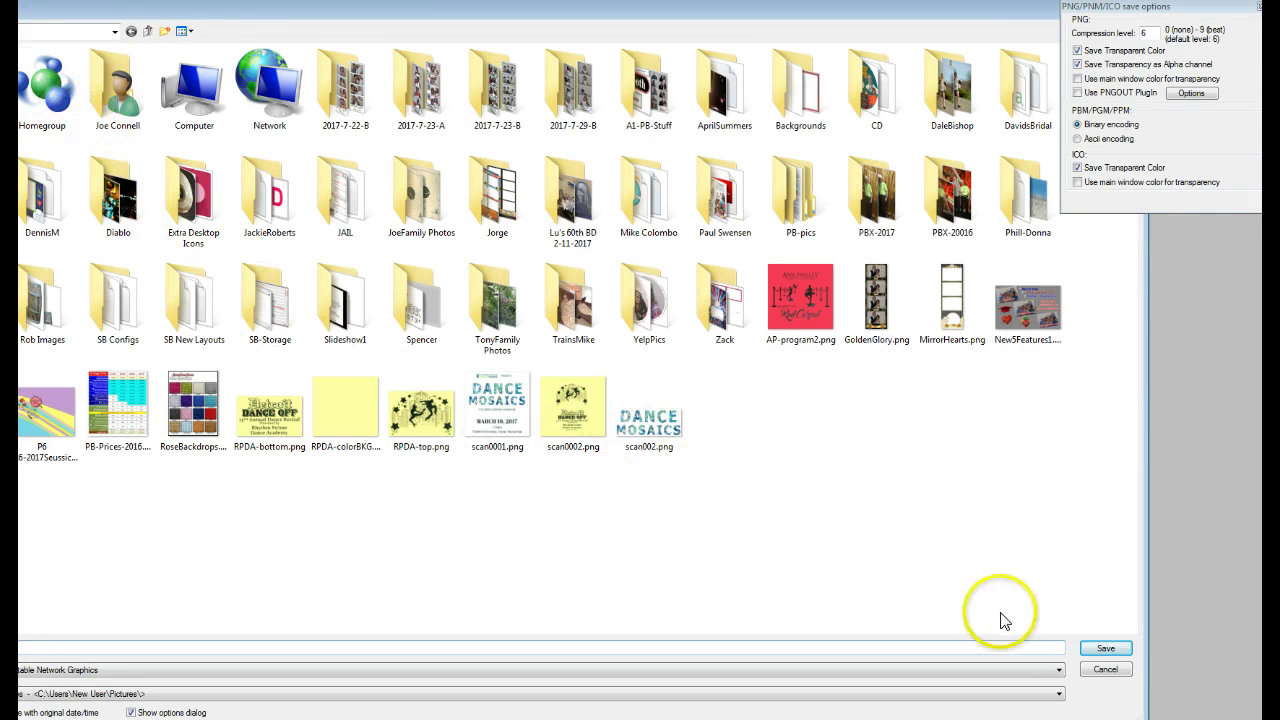
click(1091, 647)
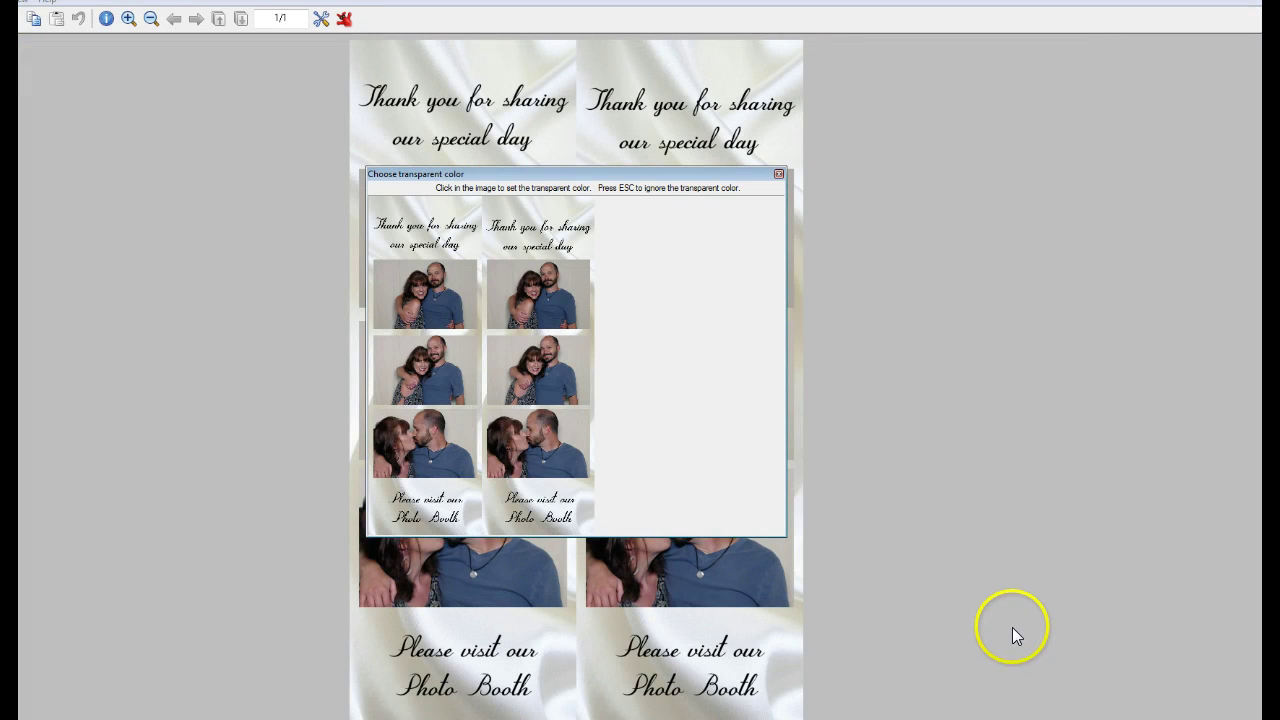
key(Escape)
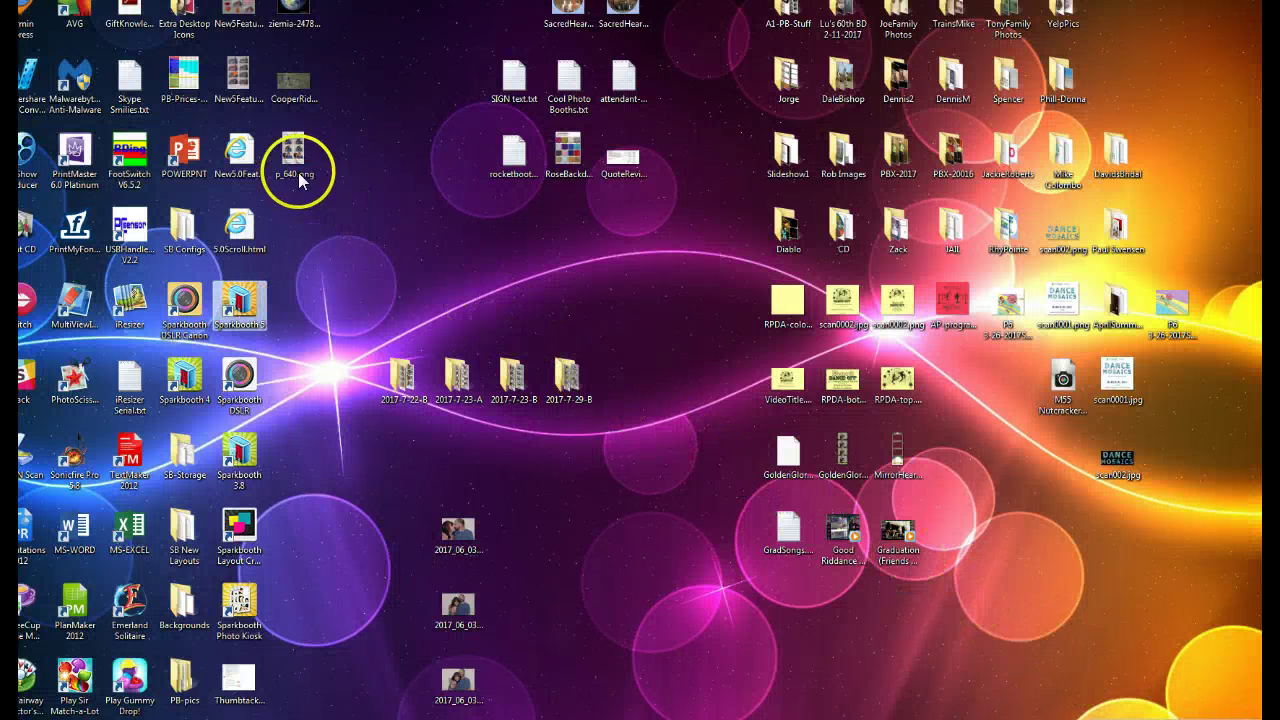
Move p_640.png beside the three source photos on the desktop, open it to check the print, and close the viewer
drag(290, 165, 524, 533)
double_click(523, 533)
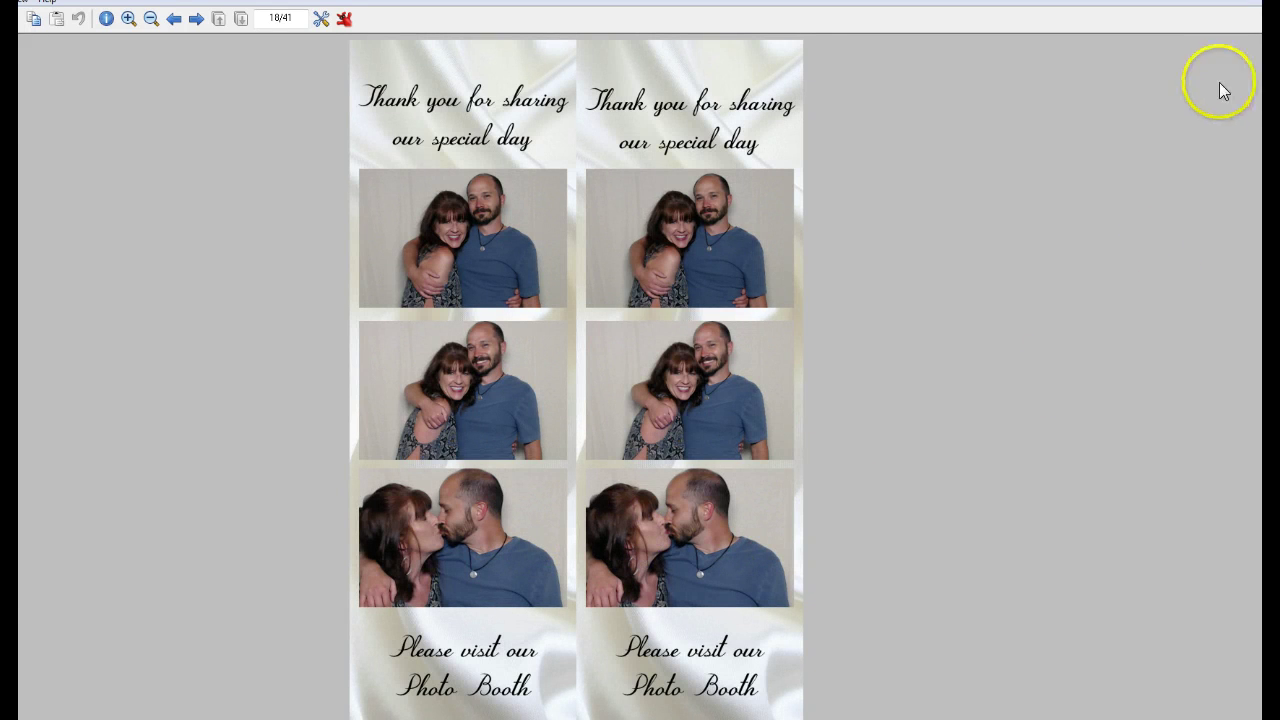
click(1268, 2)
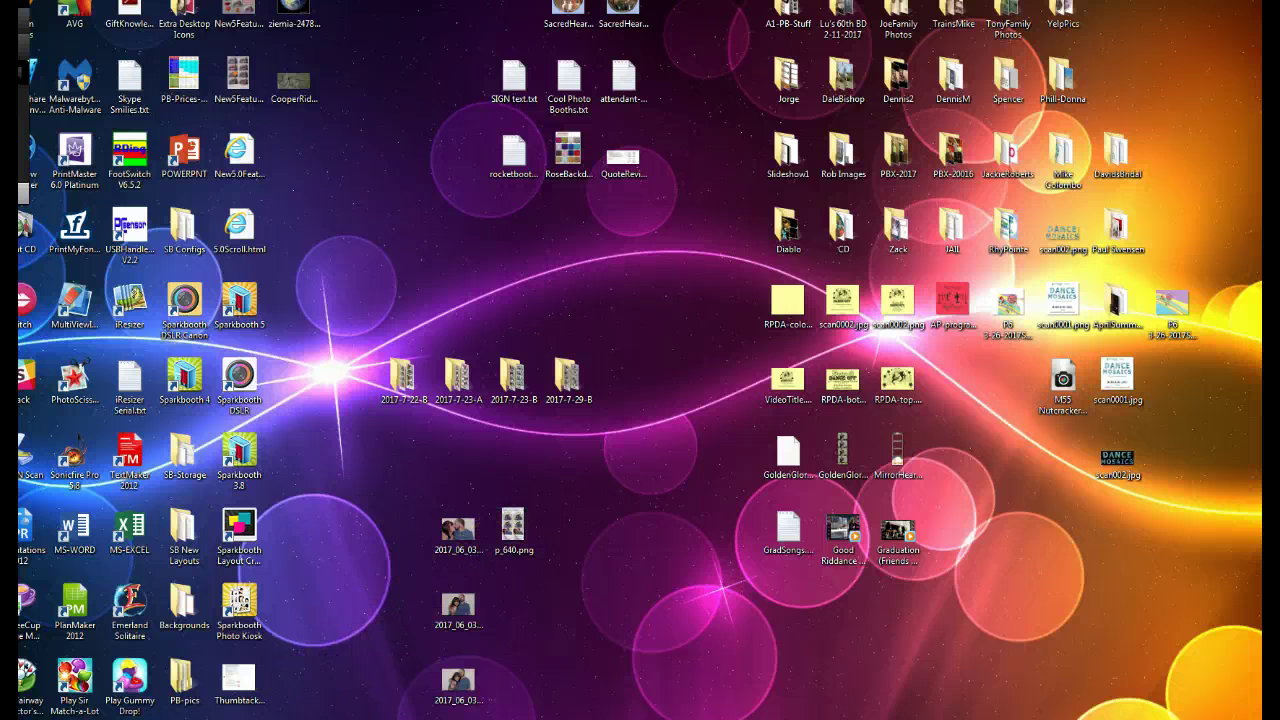
Return to the layout editor, close it, and show the Saving settings to check the Layout Photos folder
key(alt+Tab)
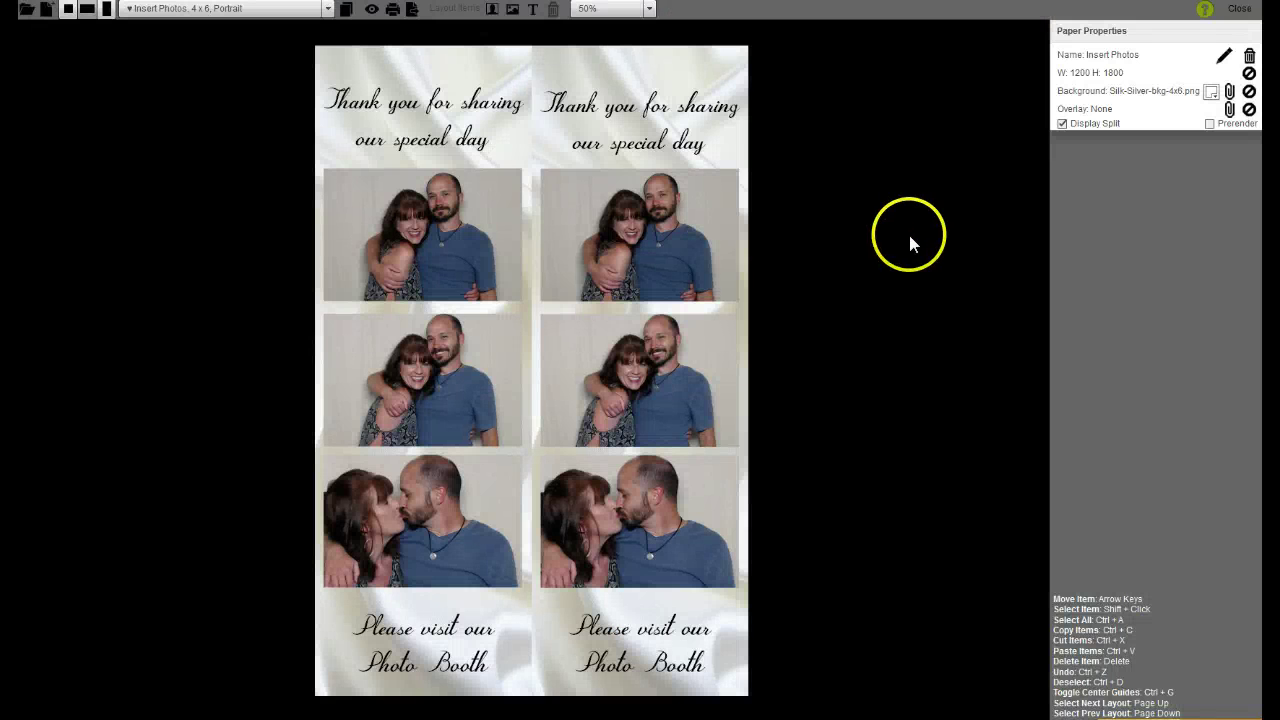
click(1244, 10)
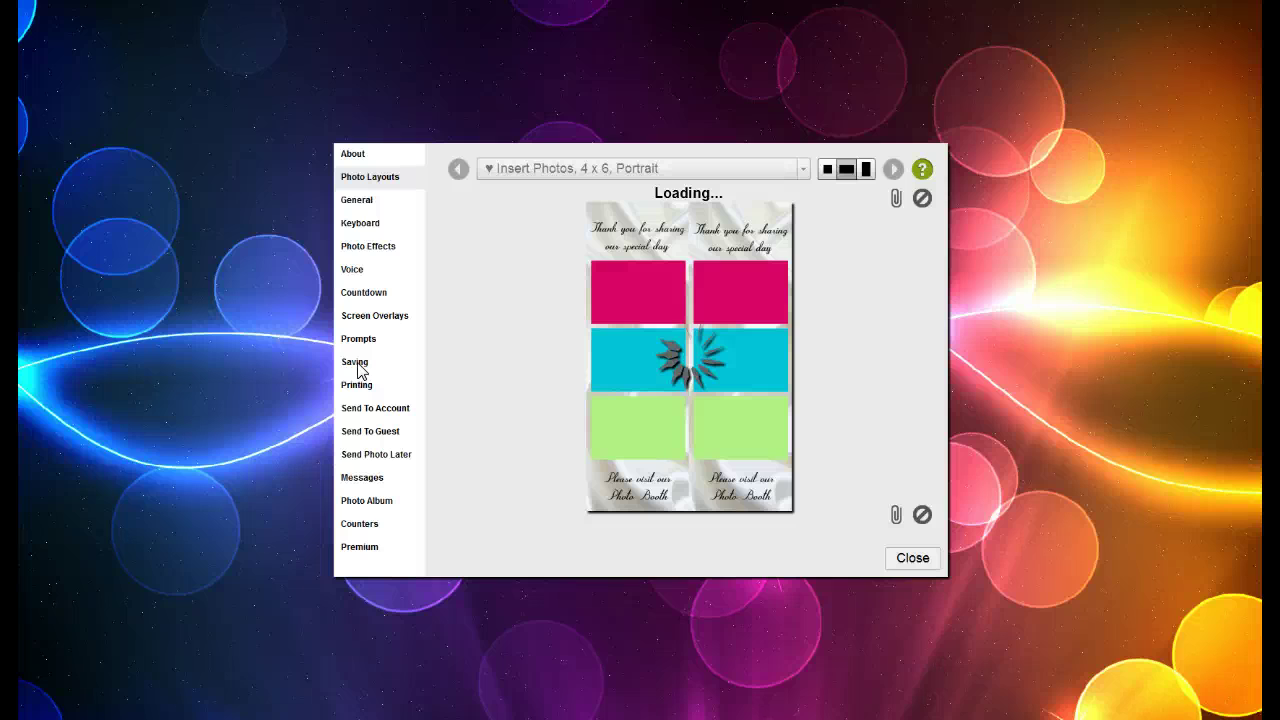
click(357, 363)
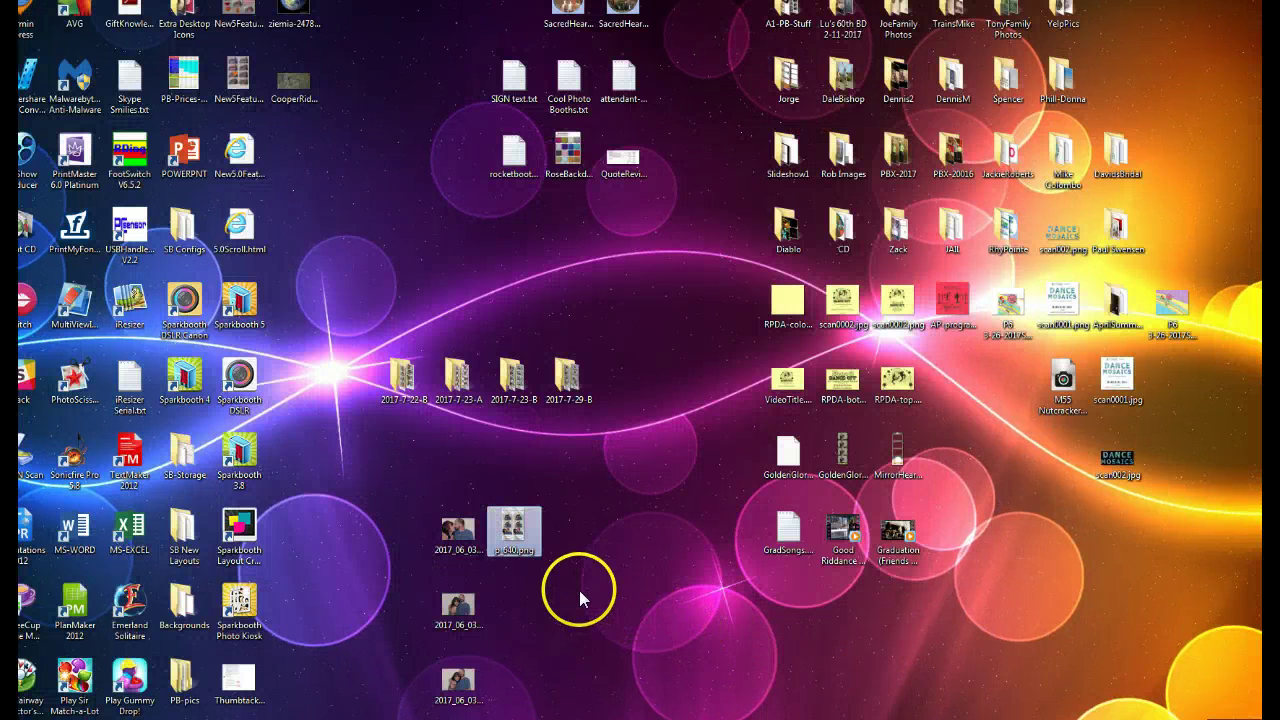
Copy p_640.png from the desktop into the Testing folder inside PB-pics, check the copy, and minimize the folder window
right_click(513, 532)
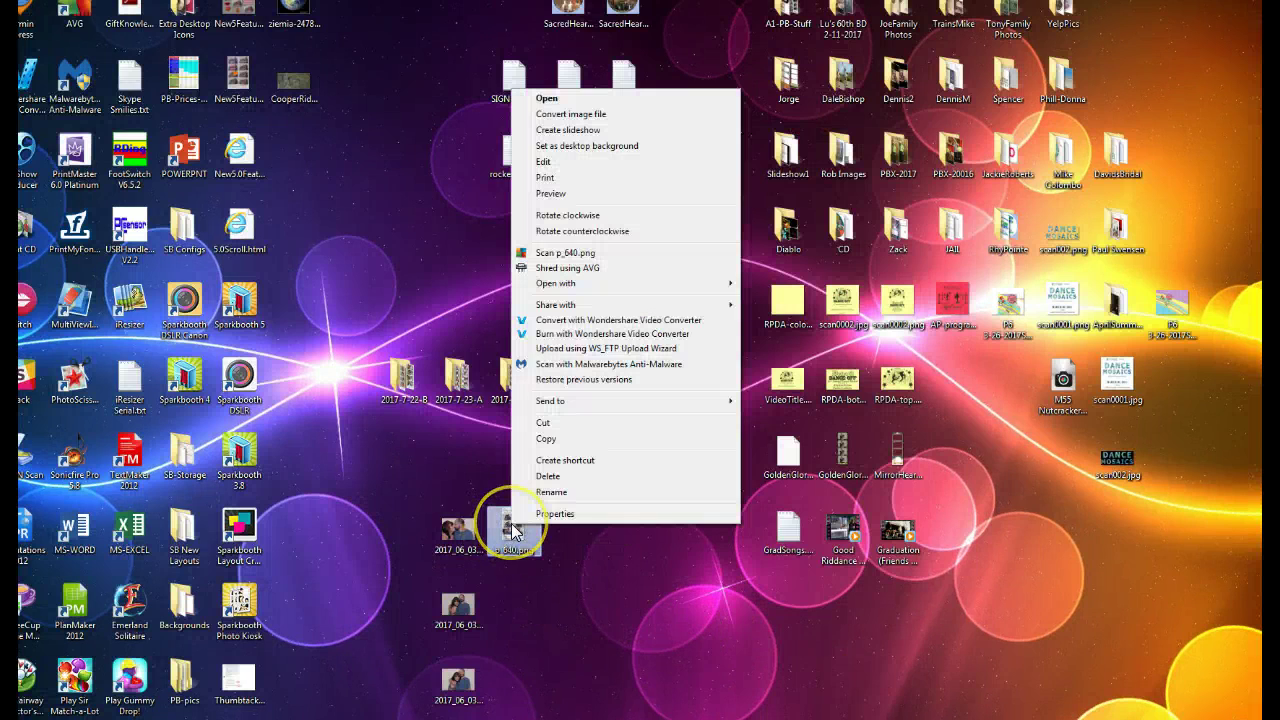
click(544, 440)
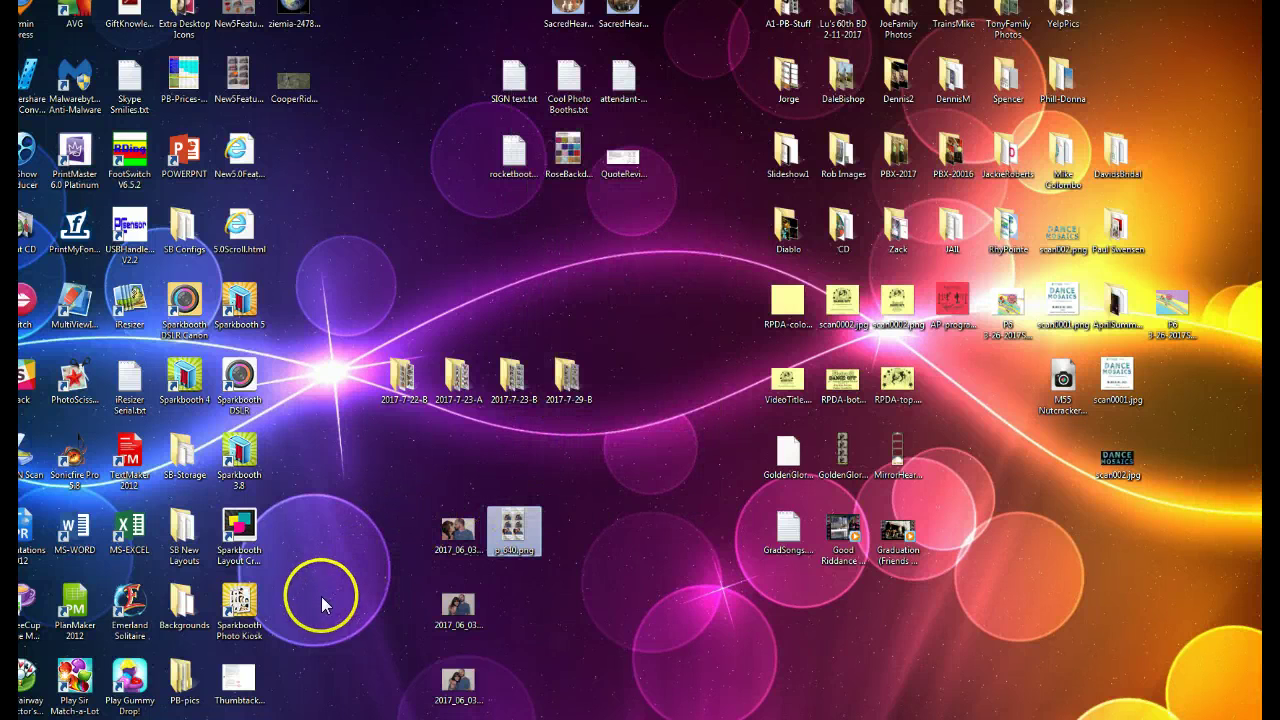
double_click(183, 676)
double_click(390, 108)
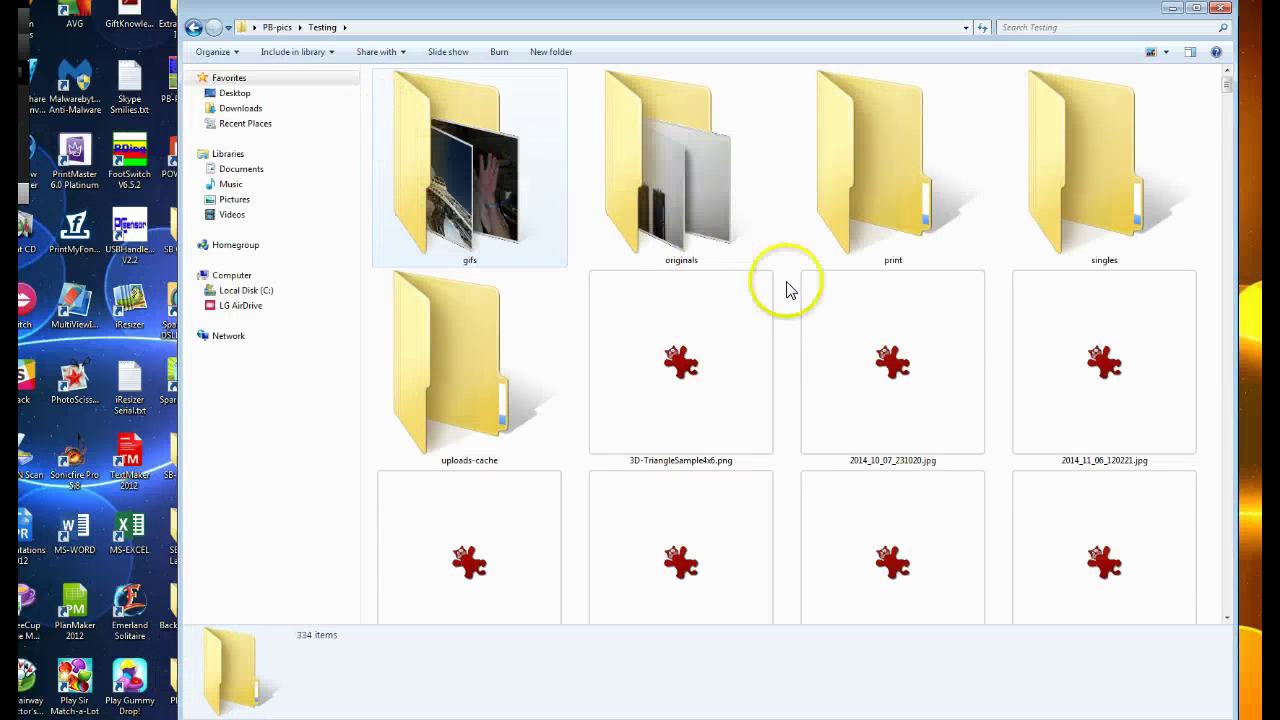
right_click(1215, 360)
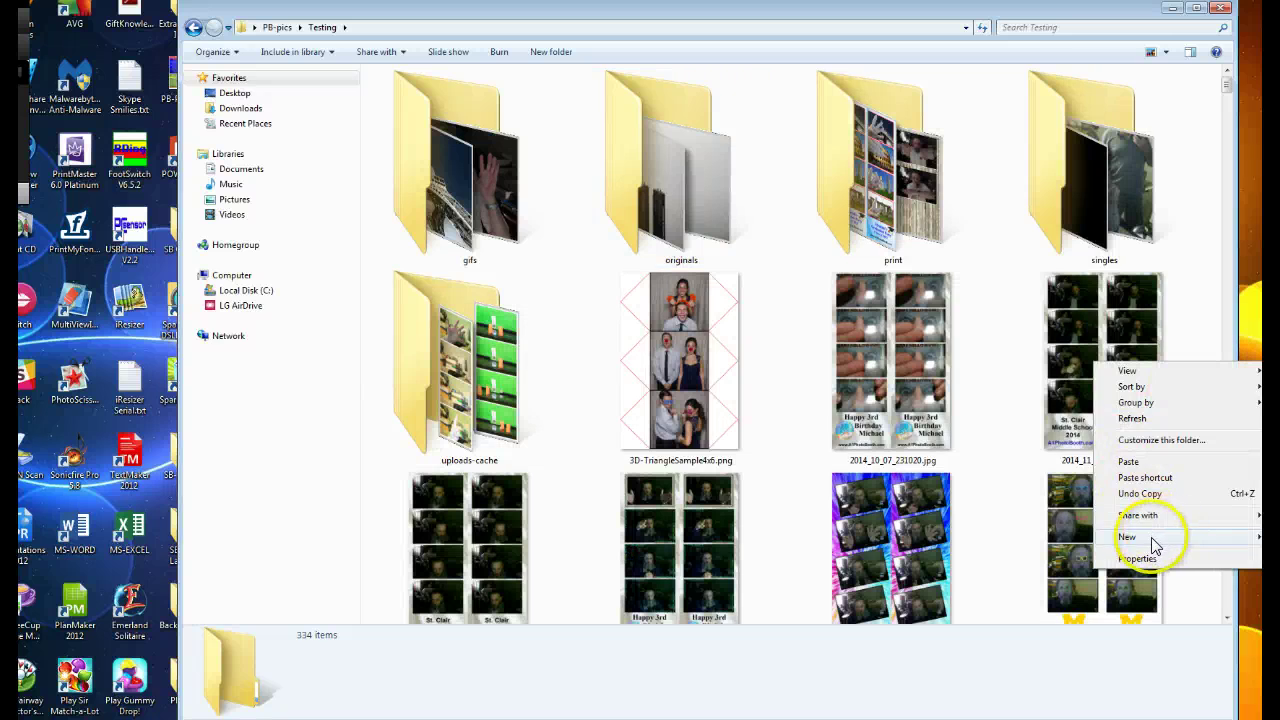
click(1130, 462)
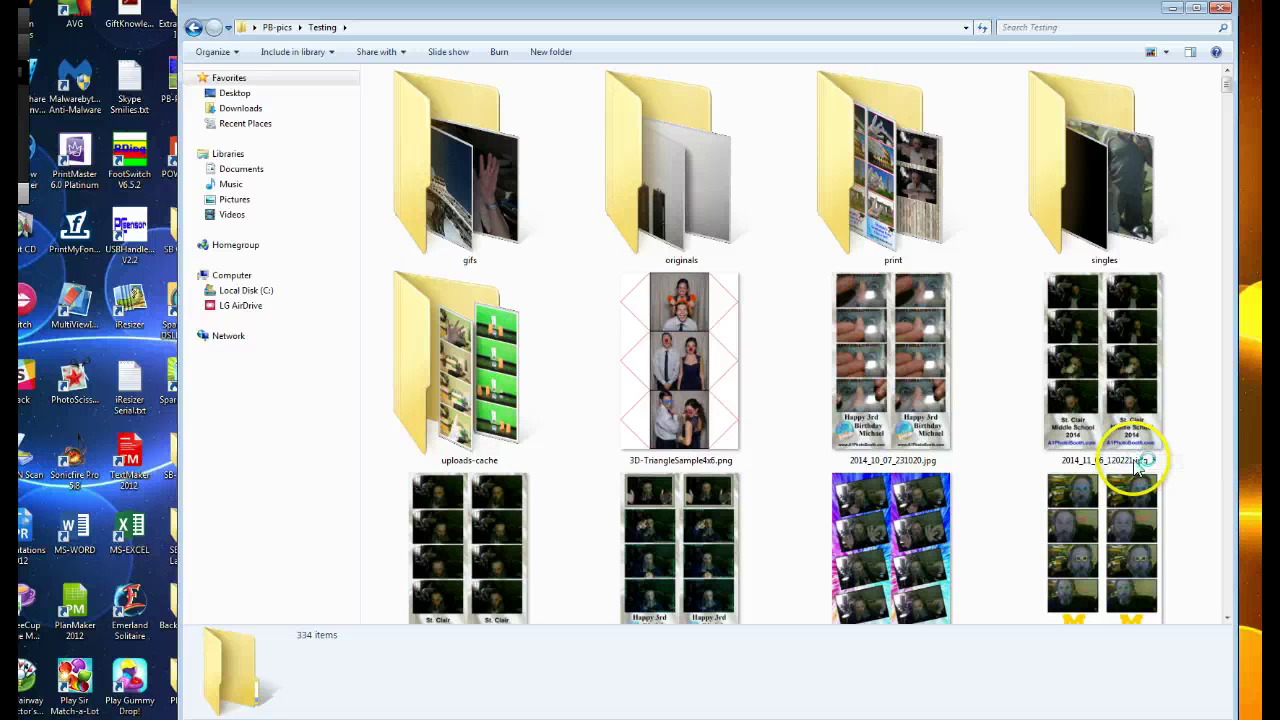
click(608, 527)
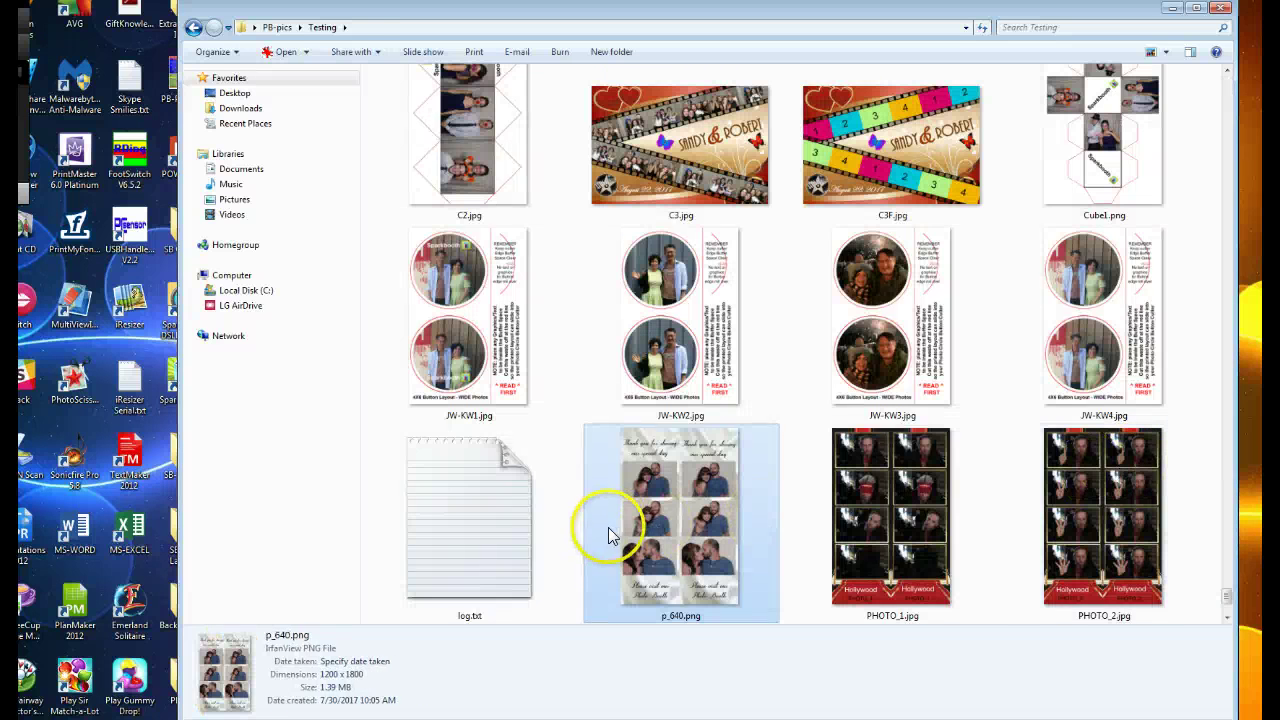
click(1176, 14)
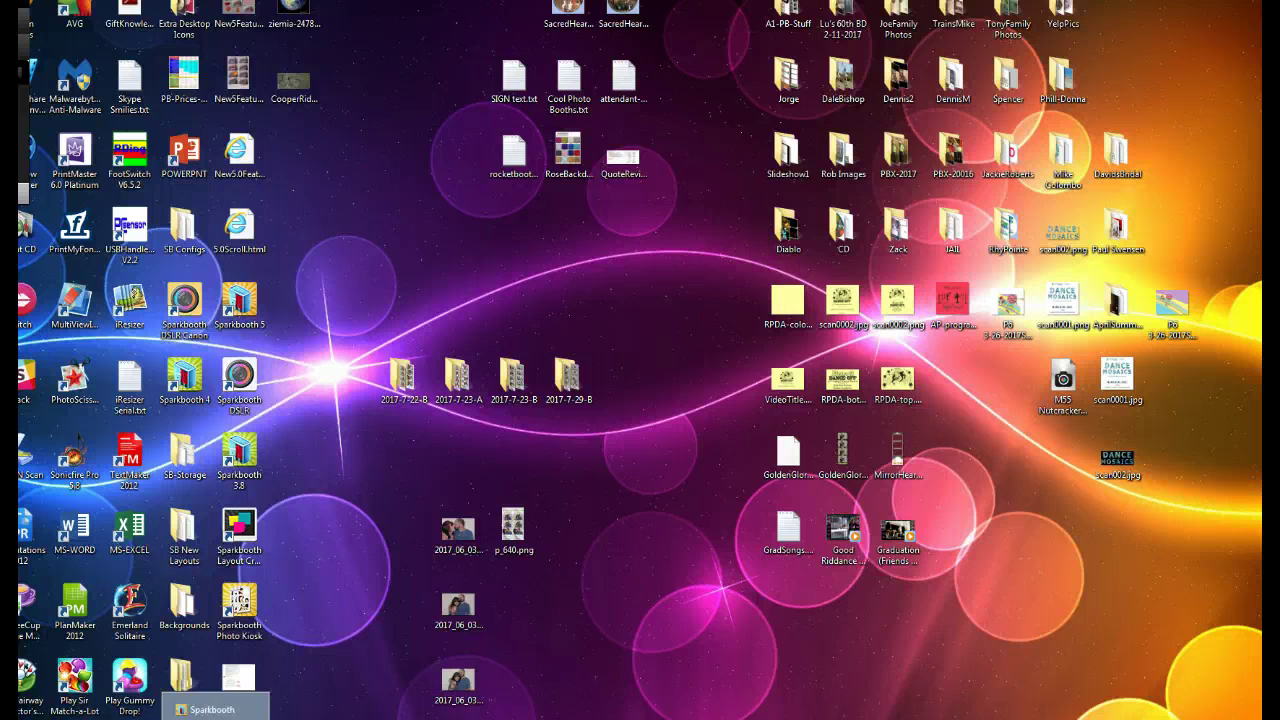
Switch to Sparkbooth, print the copied layout image from the photo album, and leave the album
click(215, 709)
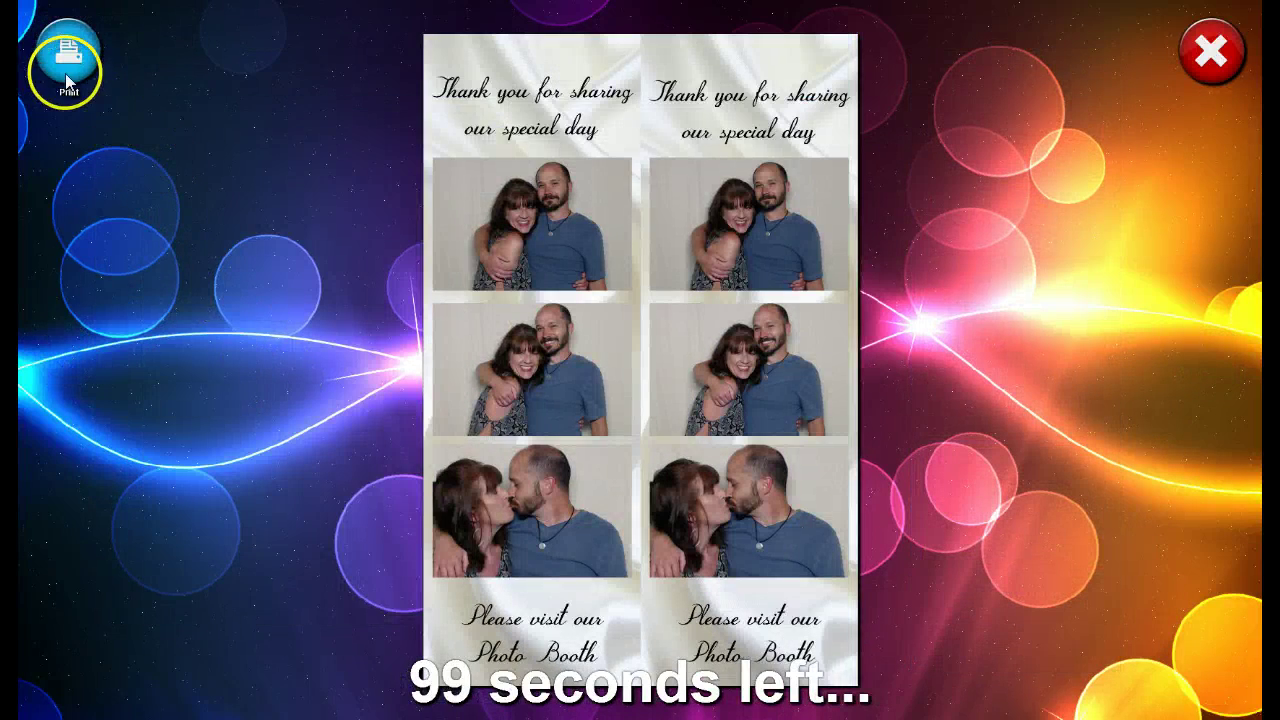
click(67, 78)
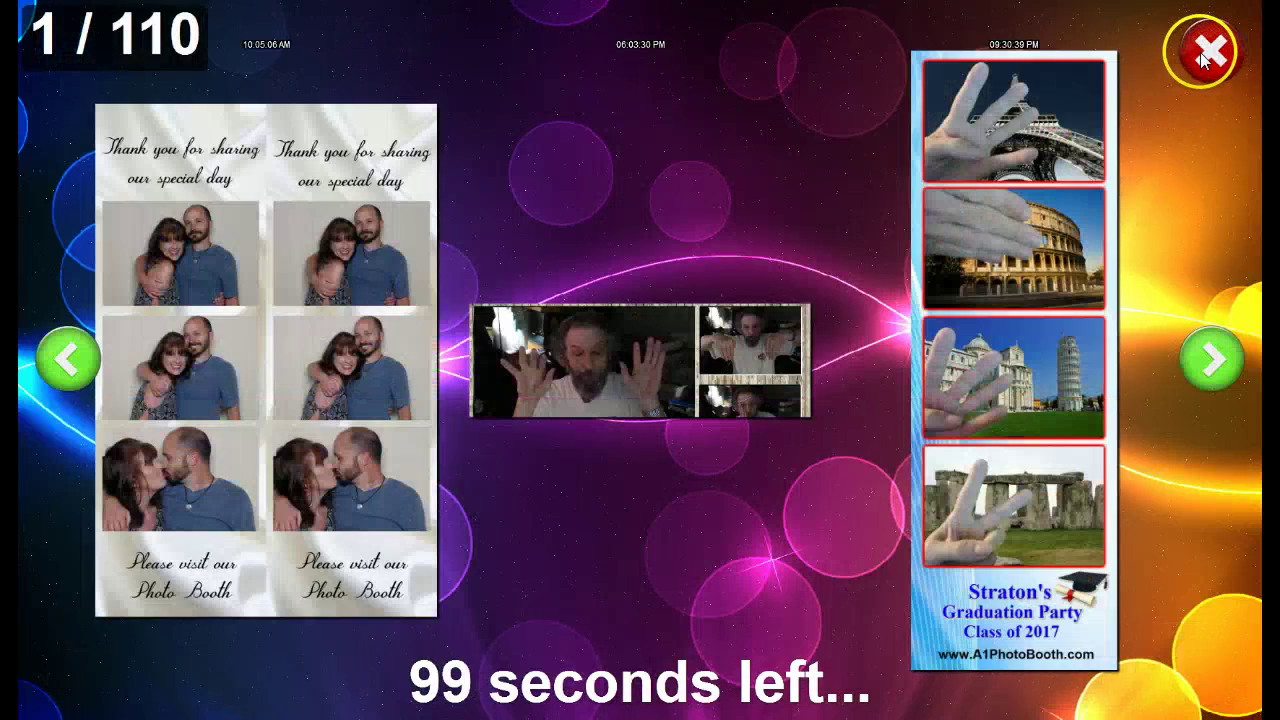
click(1203, 58)
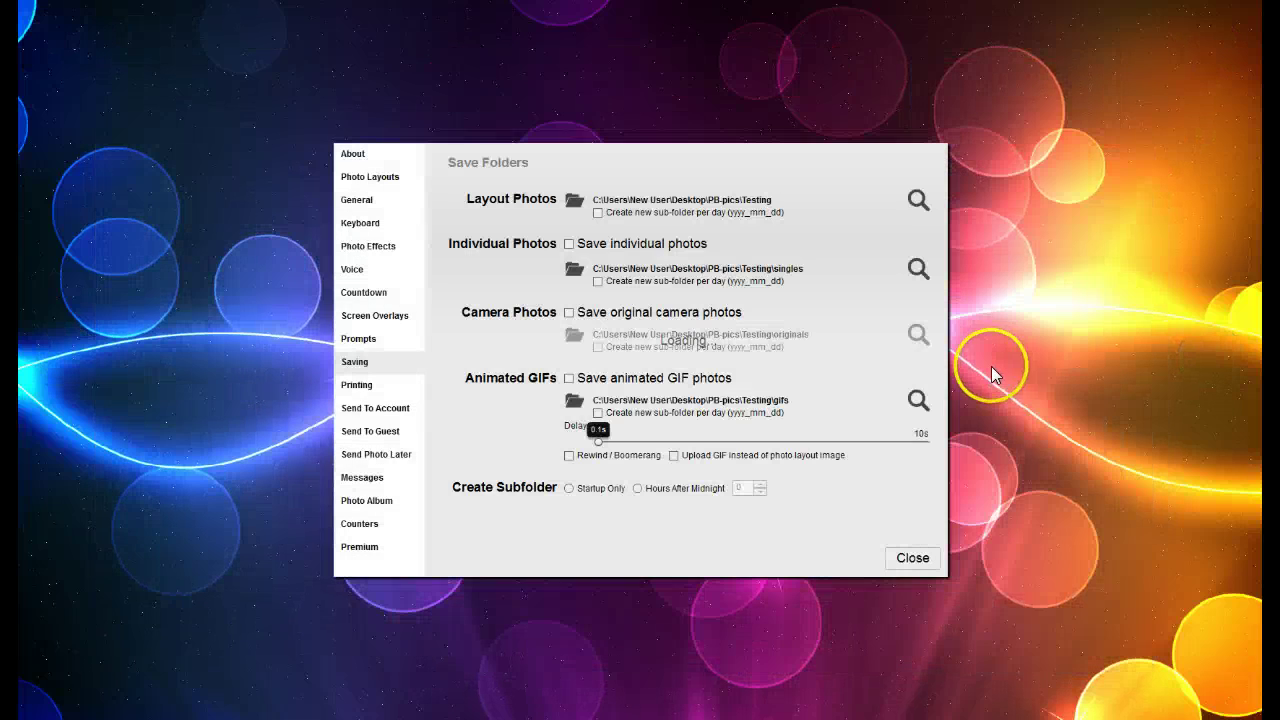
Open the Insert Photos, 4 x 6, Portrait layout for editing again
click(380, 179)
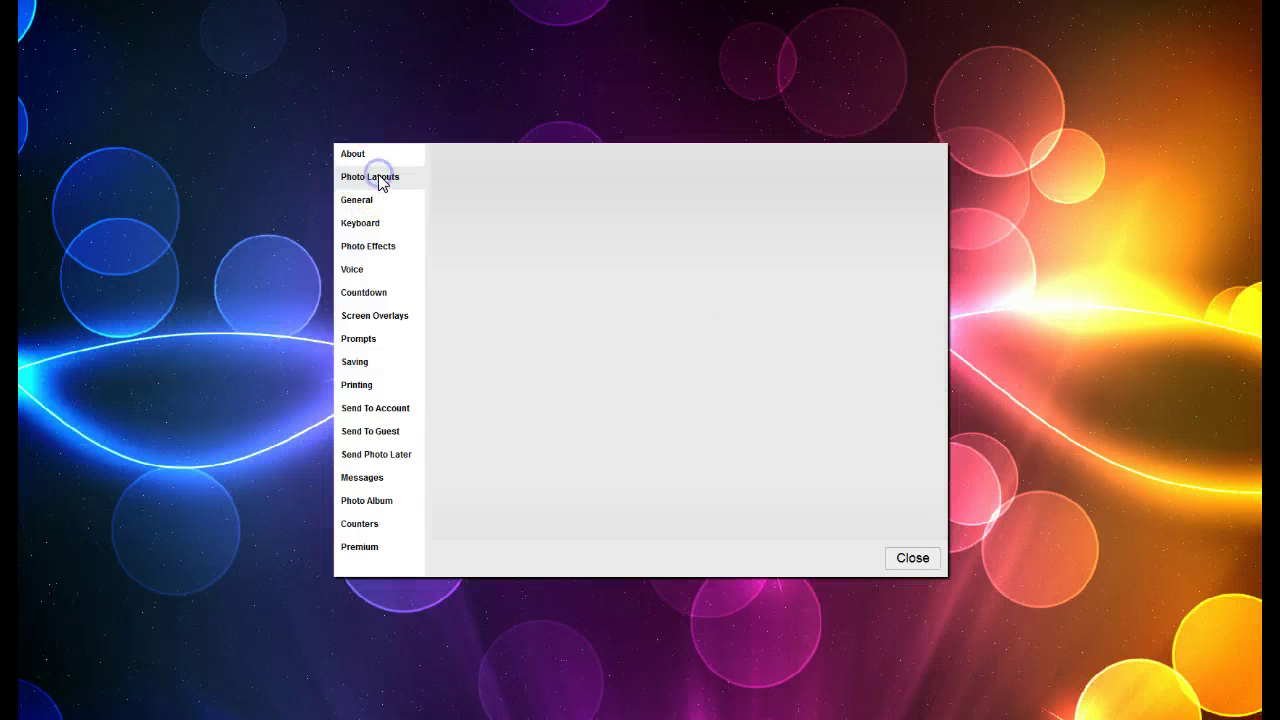
click(458, 227)
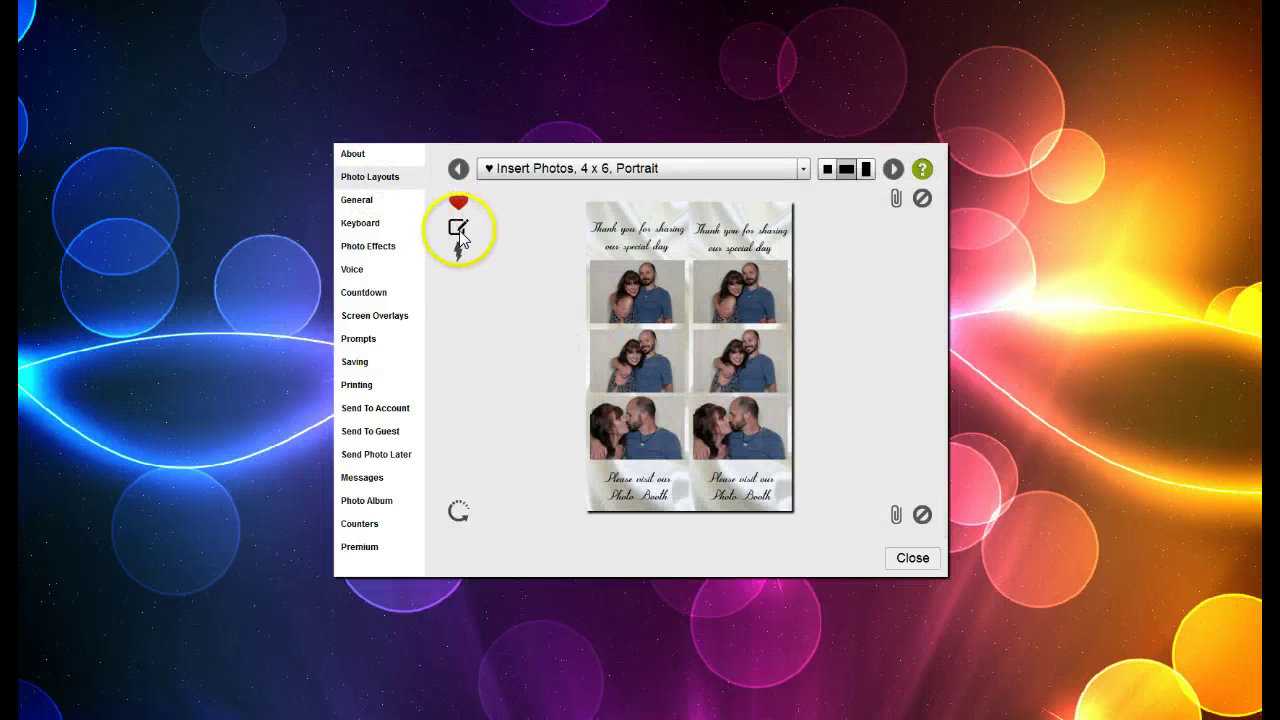
click(460, 230)
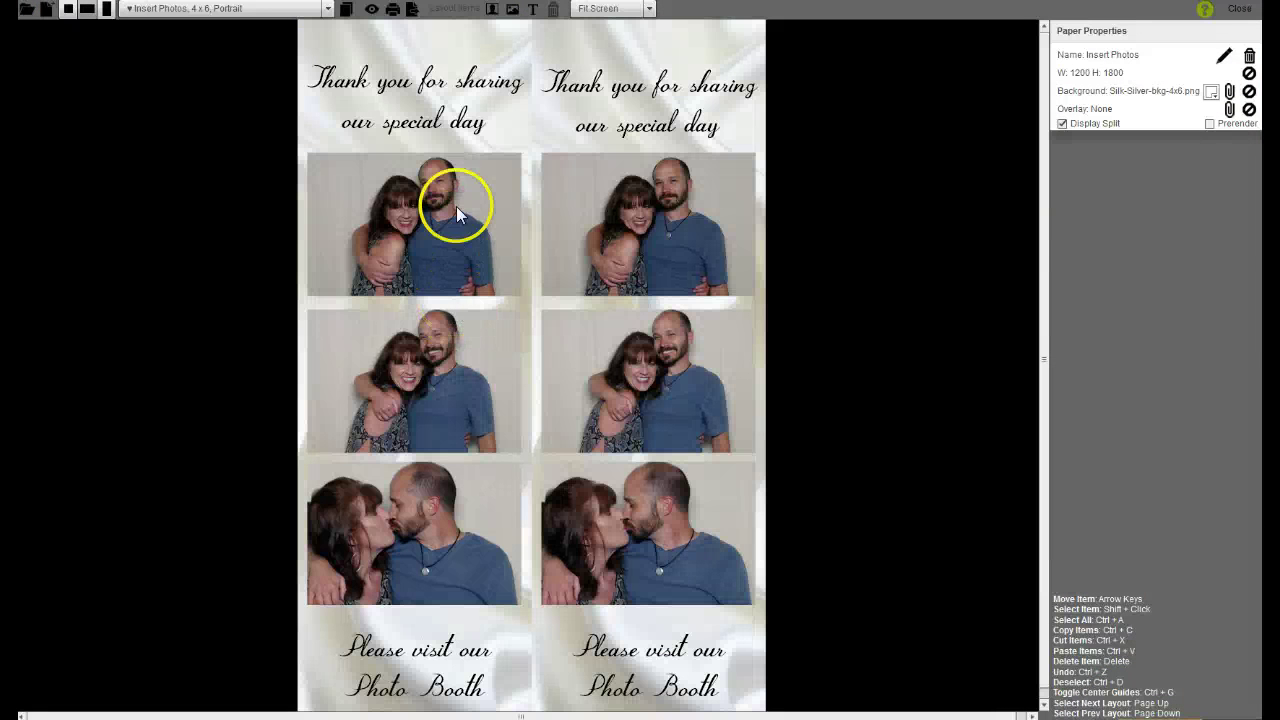
Add a Glow effect to the top photo in the left strip and make the glow black
click(452, 210)
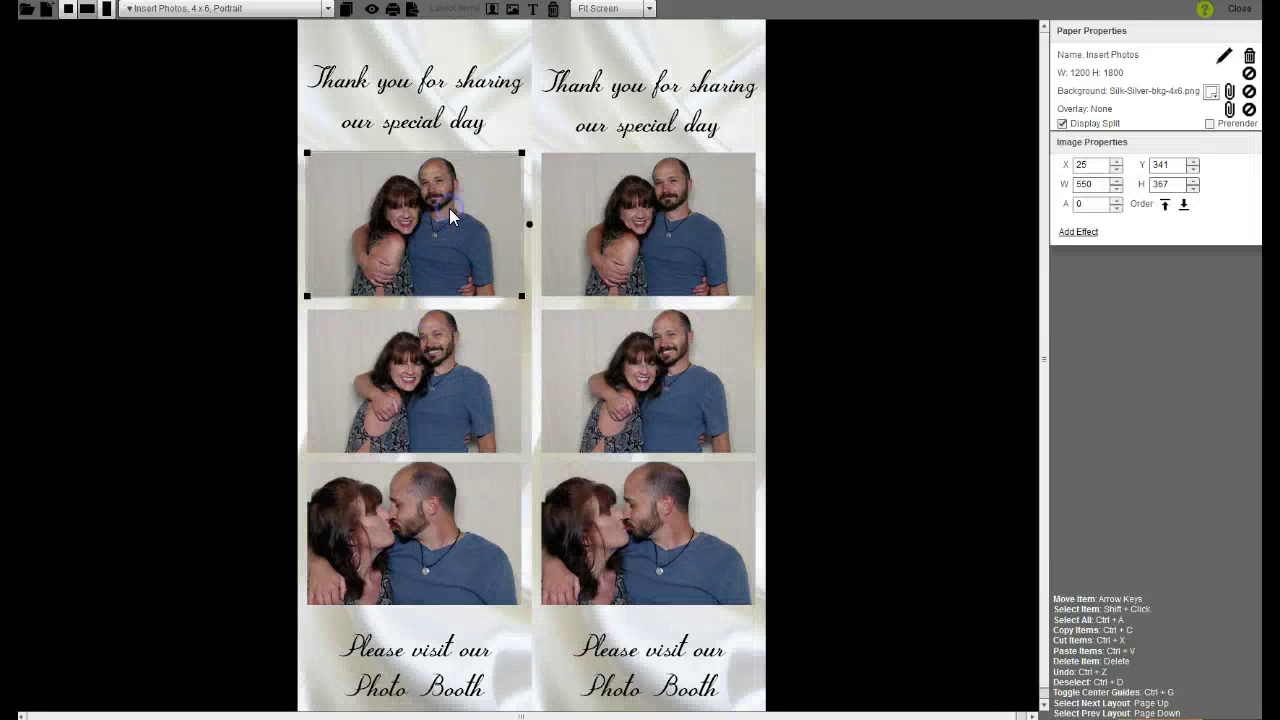
click(1068, 233)
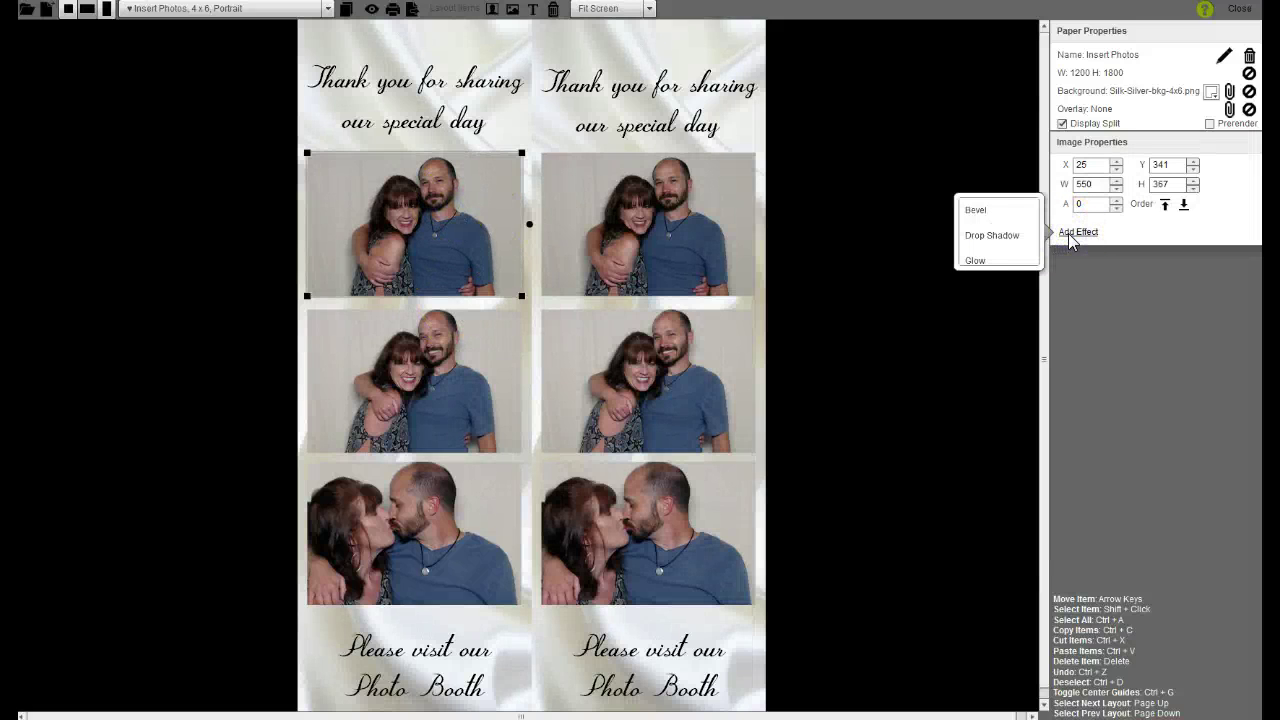
click(976, 261)
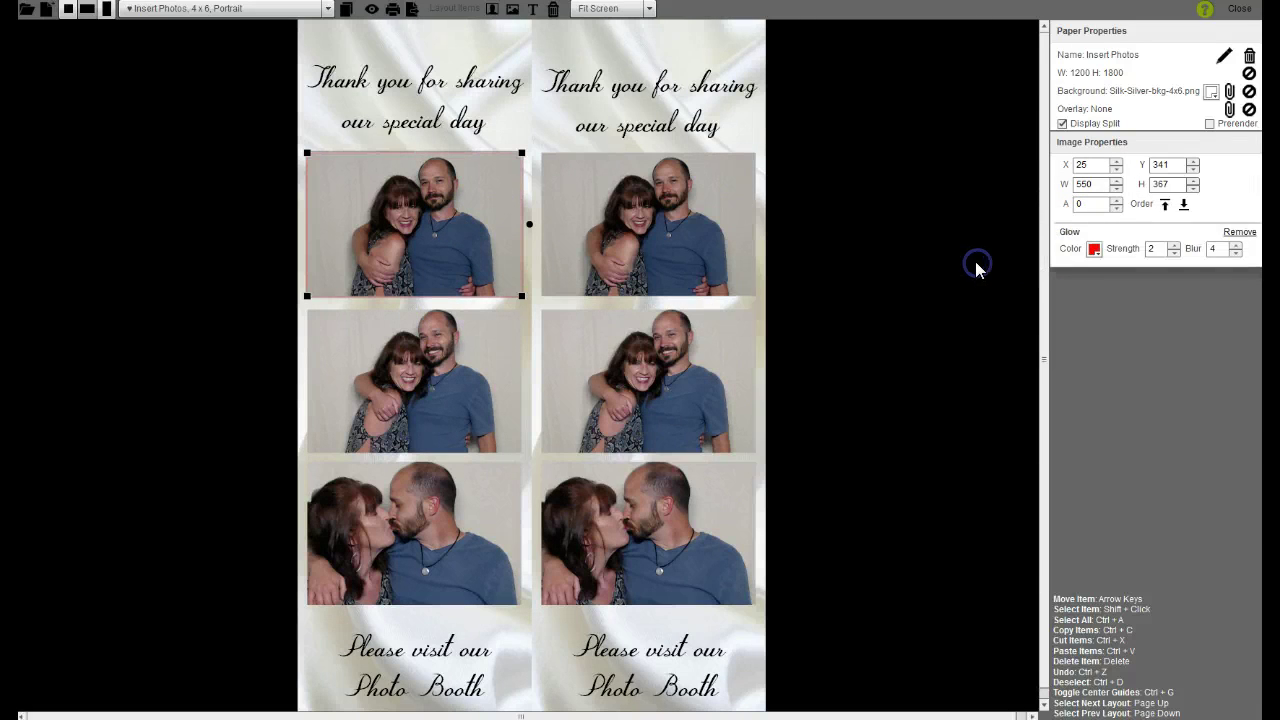
click(1094, 250)
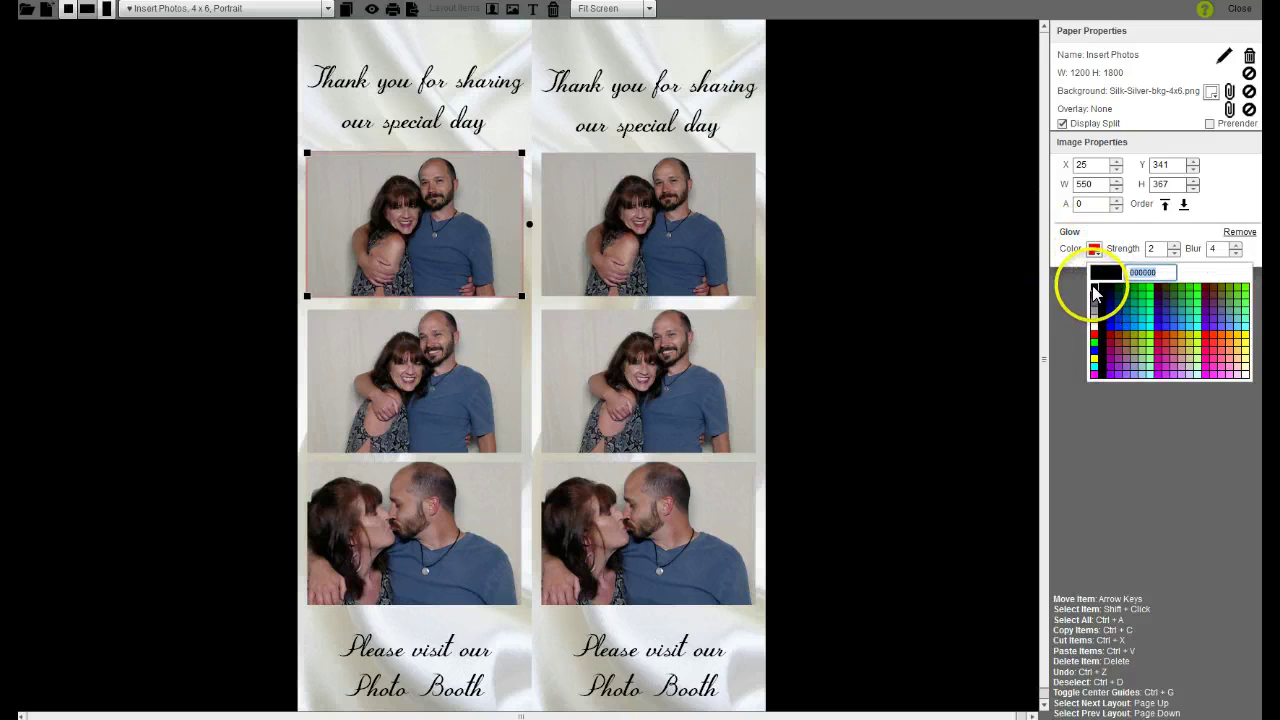
click(1093, 288)
Set the top left photo's glow strength to 8 and its blur to 10
click(1174, 245)
click(1174, 245)
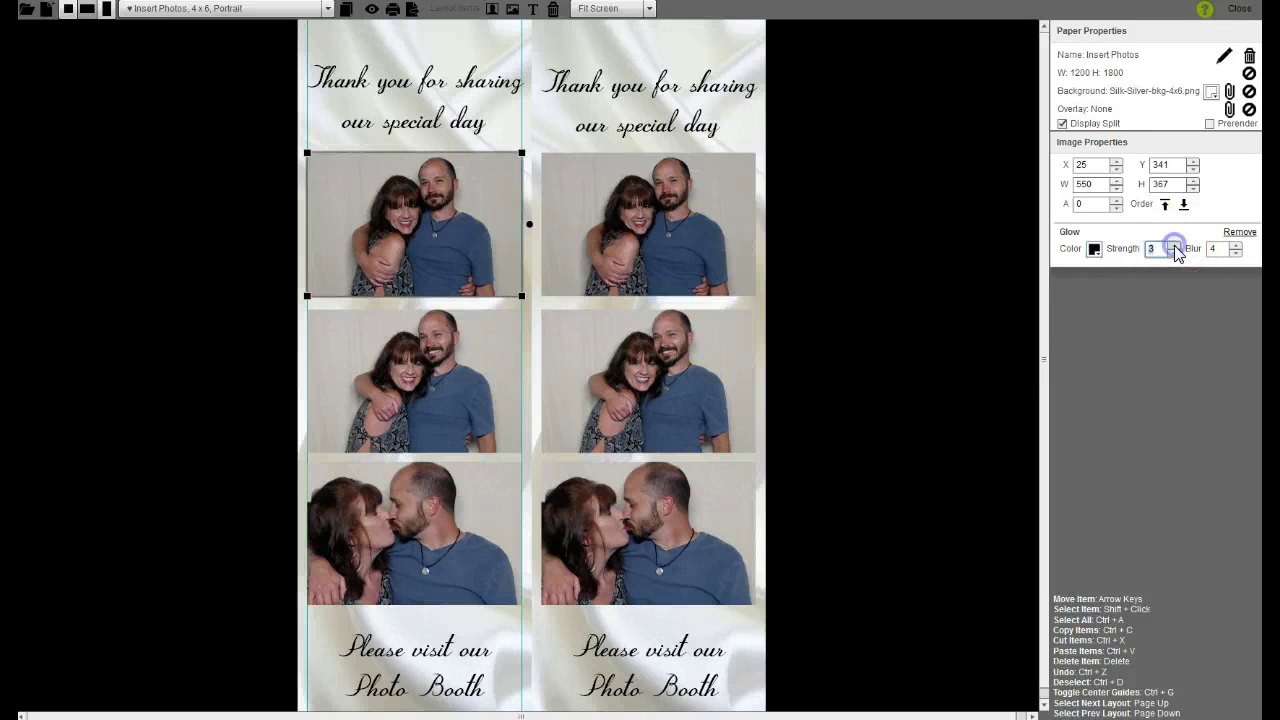
click(1174, 245)
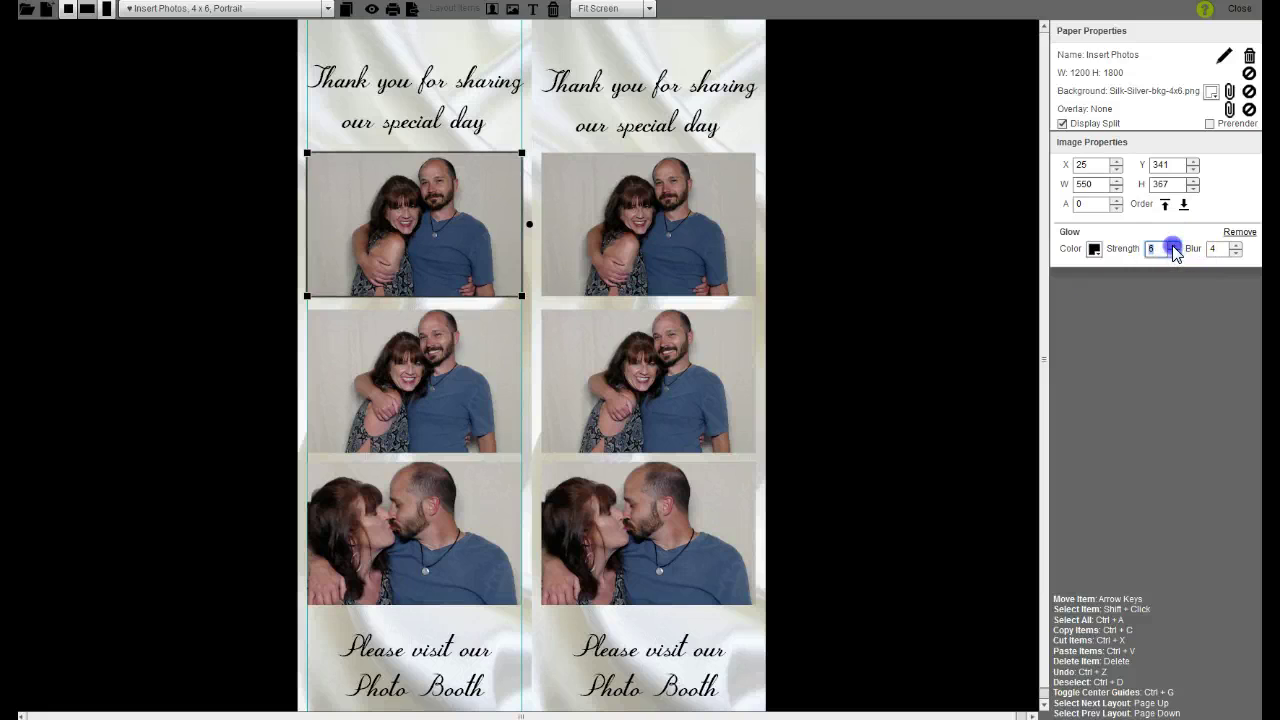
click(1236, 252)
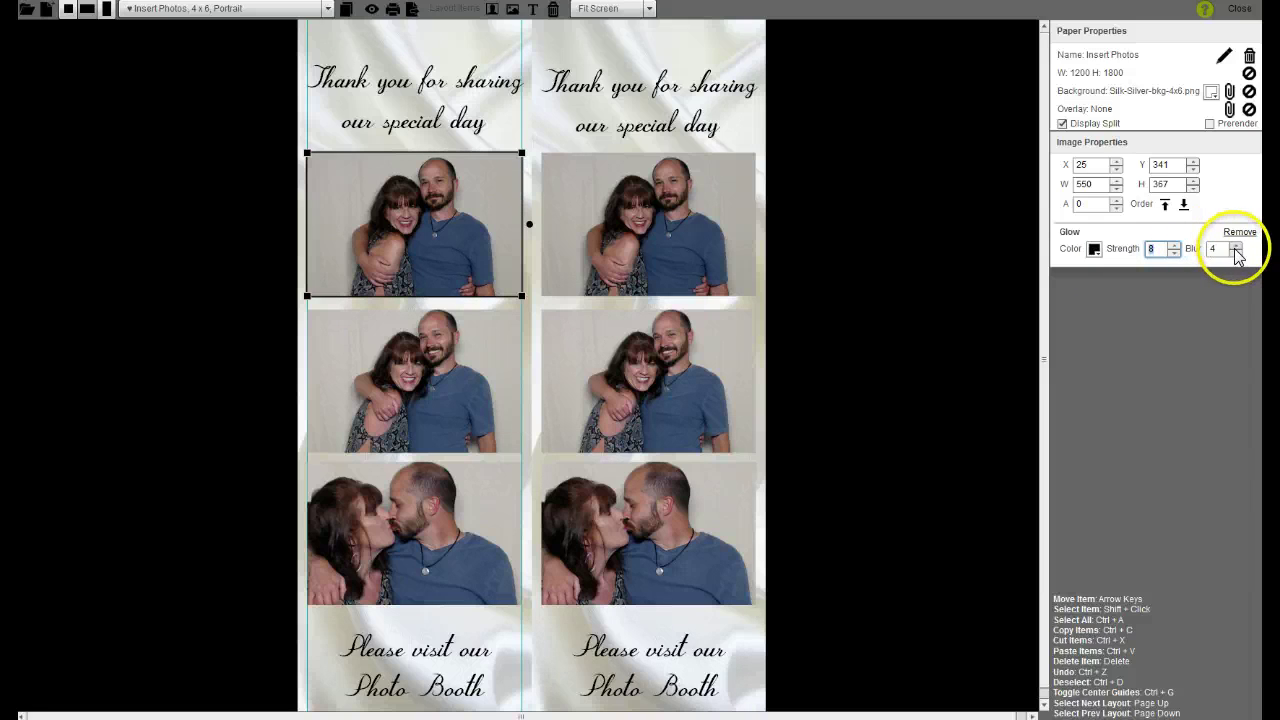
click(1236, 253)
click(1236, 253)
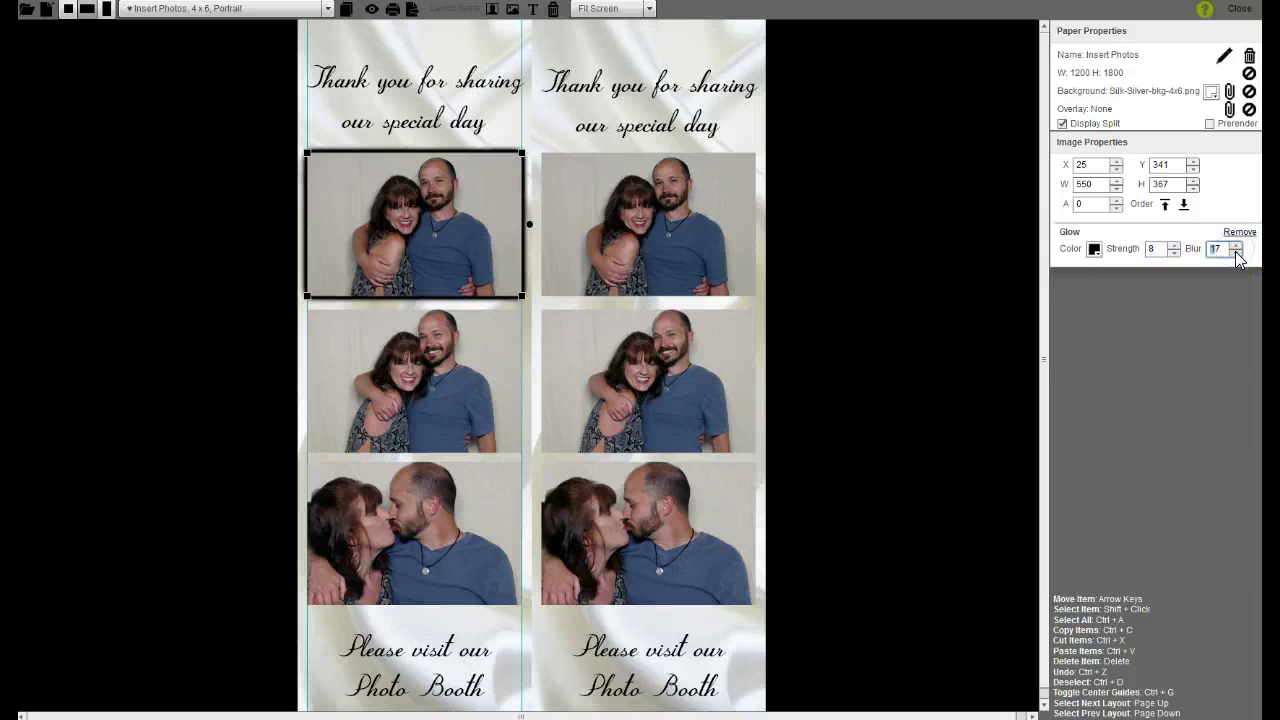
click(1236, 253)
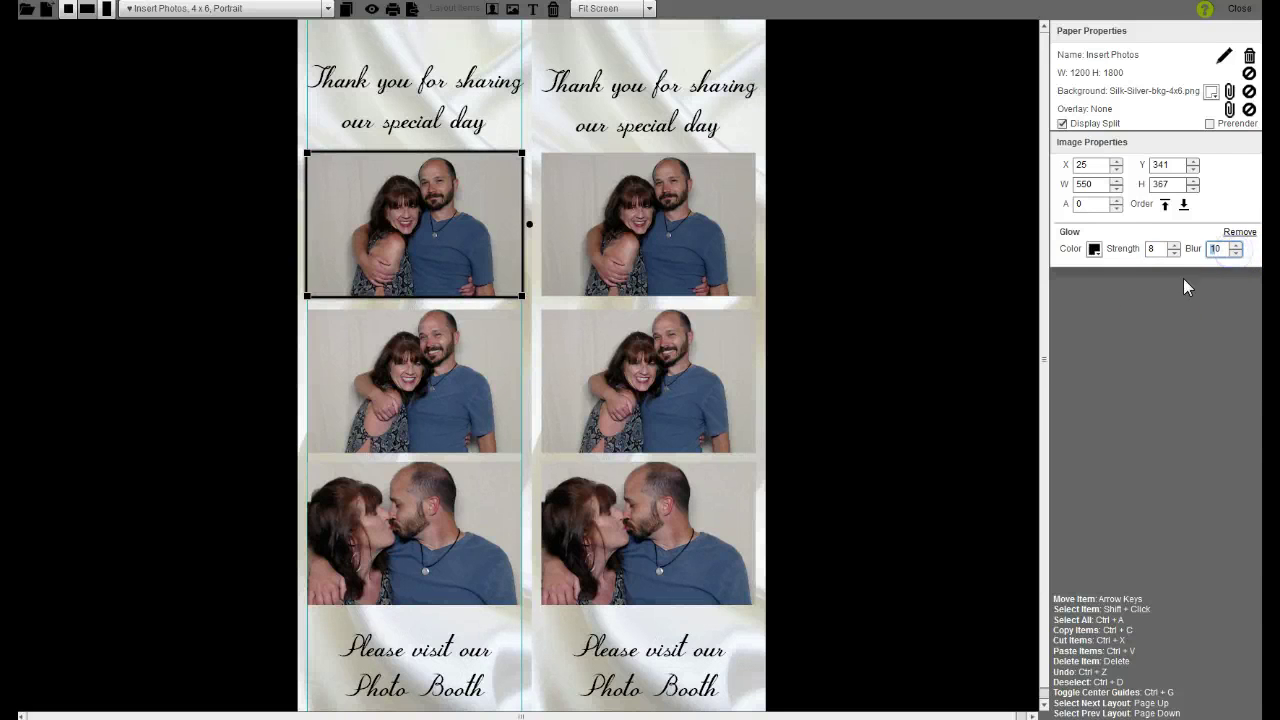
Add a Glow effect to the middle photo in the left strip and make the glow black
click(475, 380)
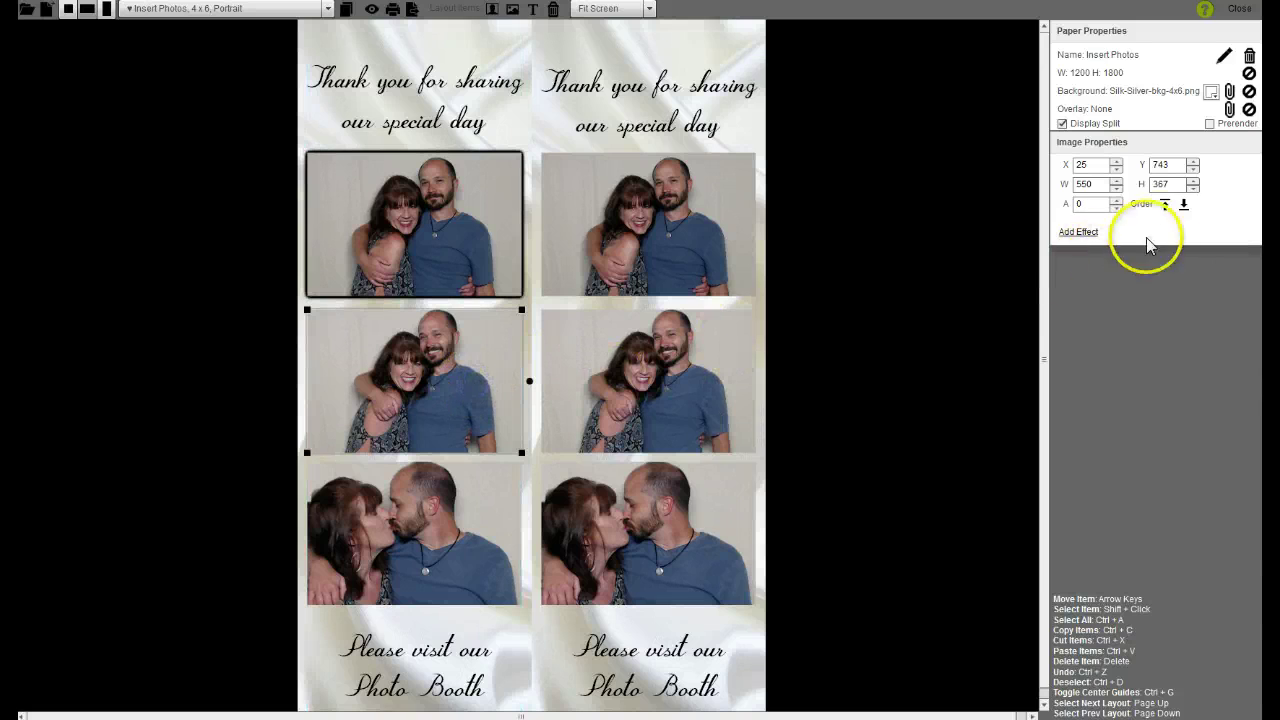
click(1078, 232)
click(986, 259)
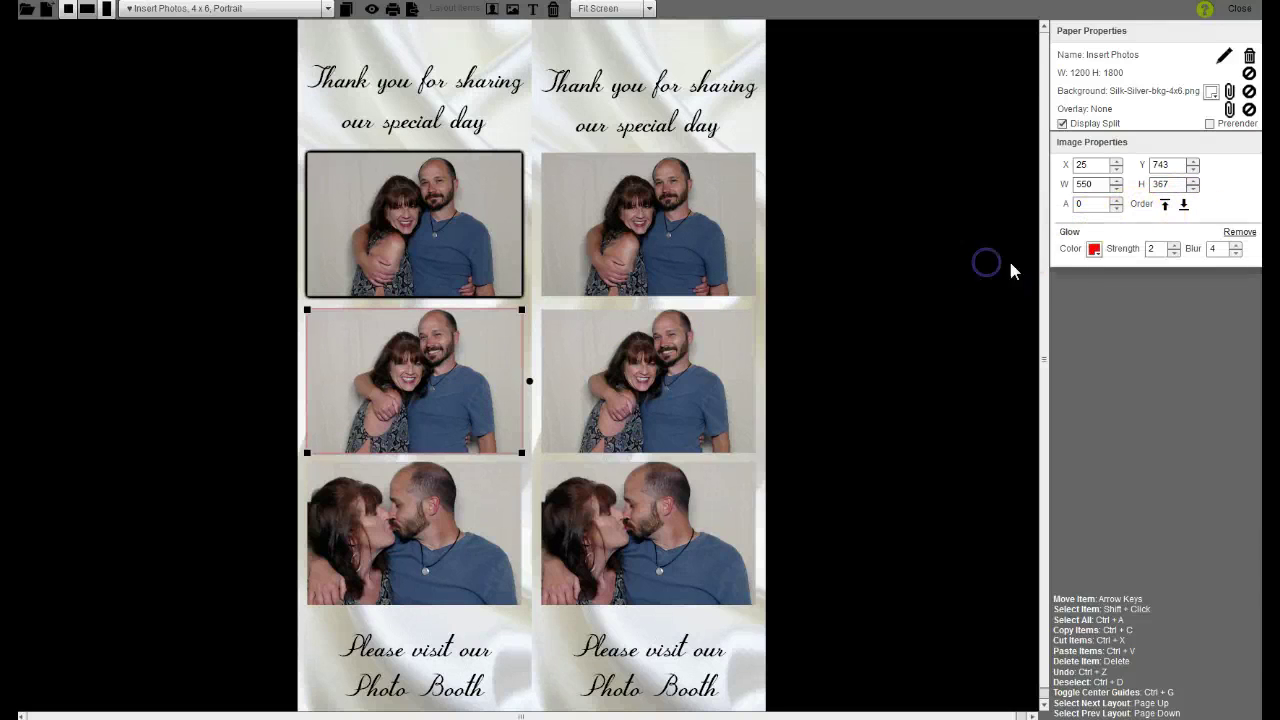
click(1094, 250)
click(1094, 290)
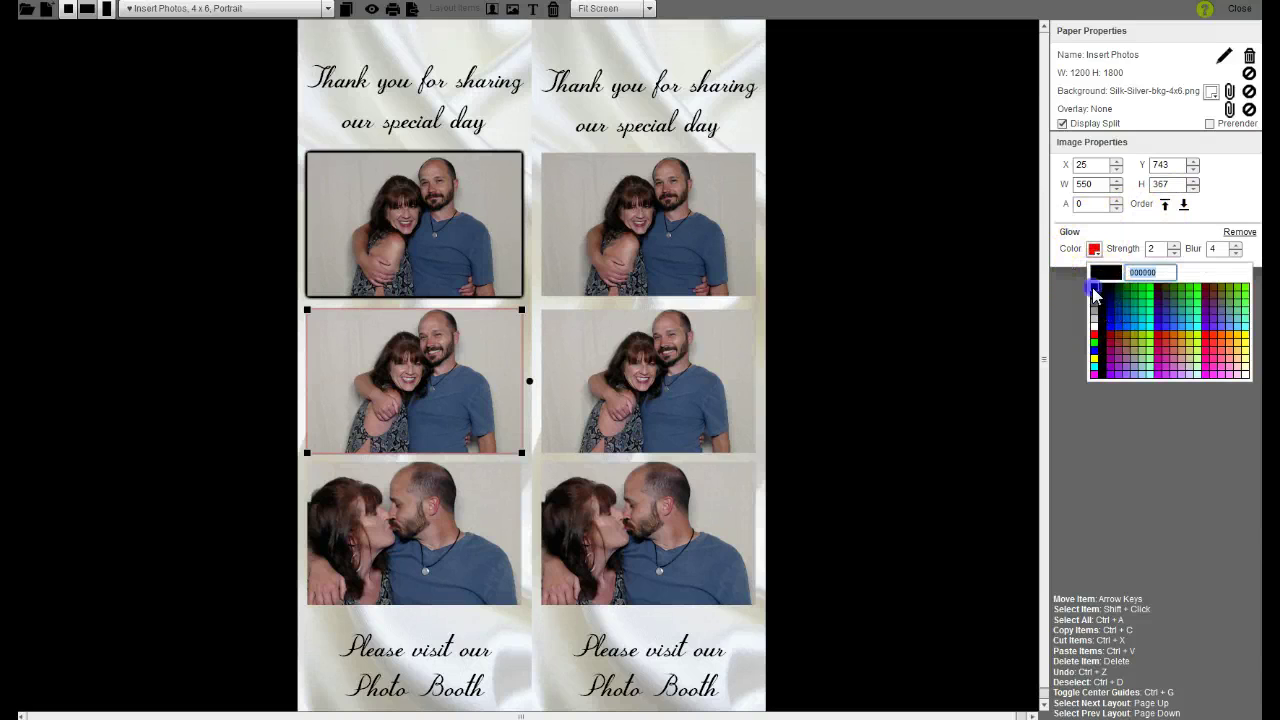
Set the middle left photo's glow strength to 8 and its blur to 10
click(1174, 251)
click(1174, 246)
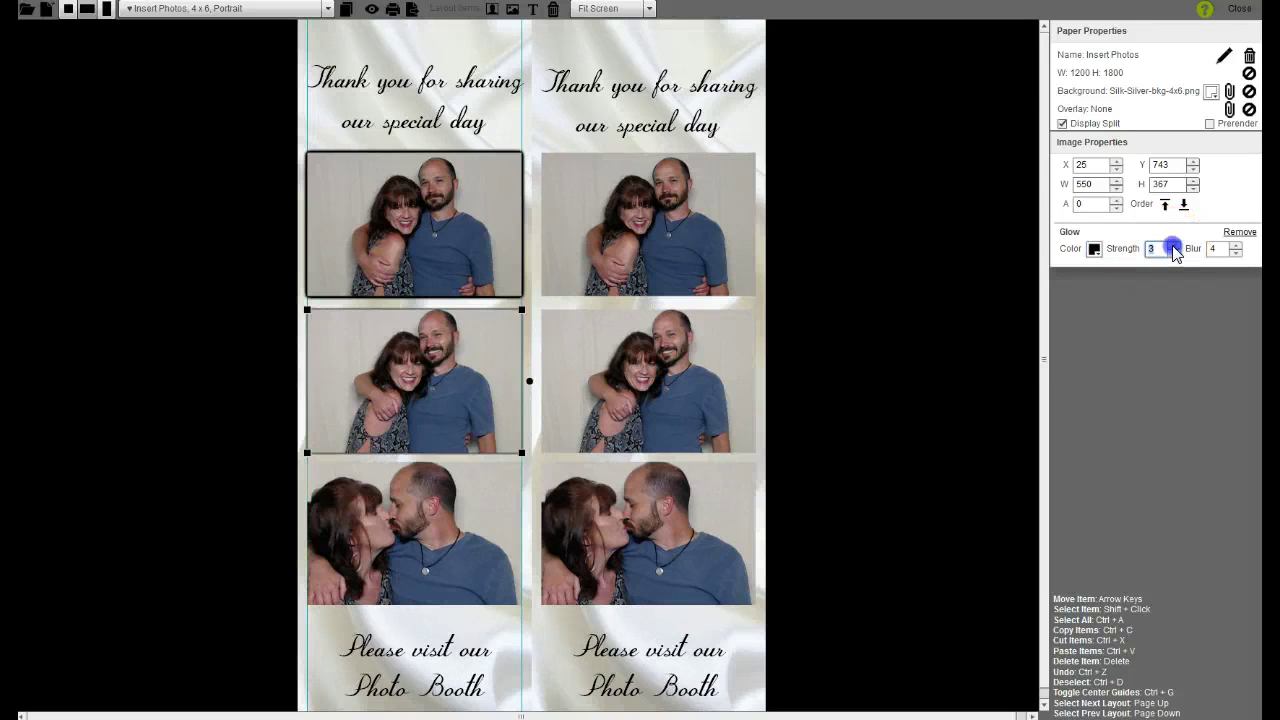
click(1174, 246)
click(1174, 246)
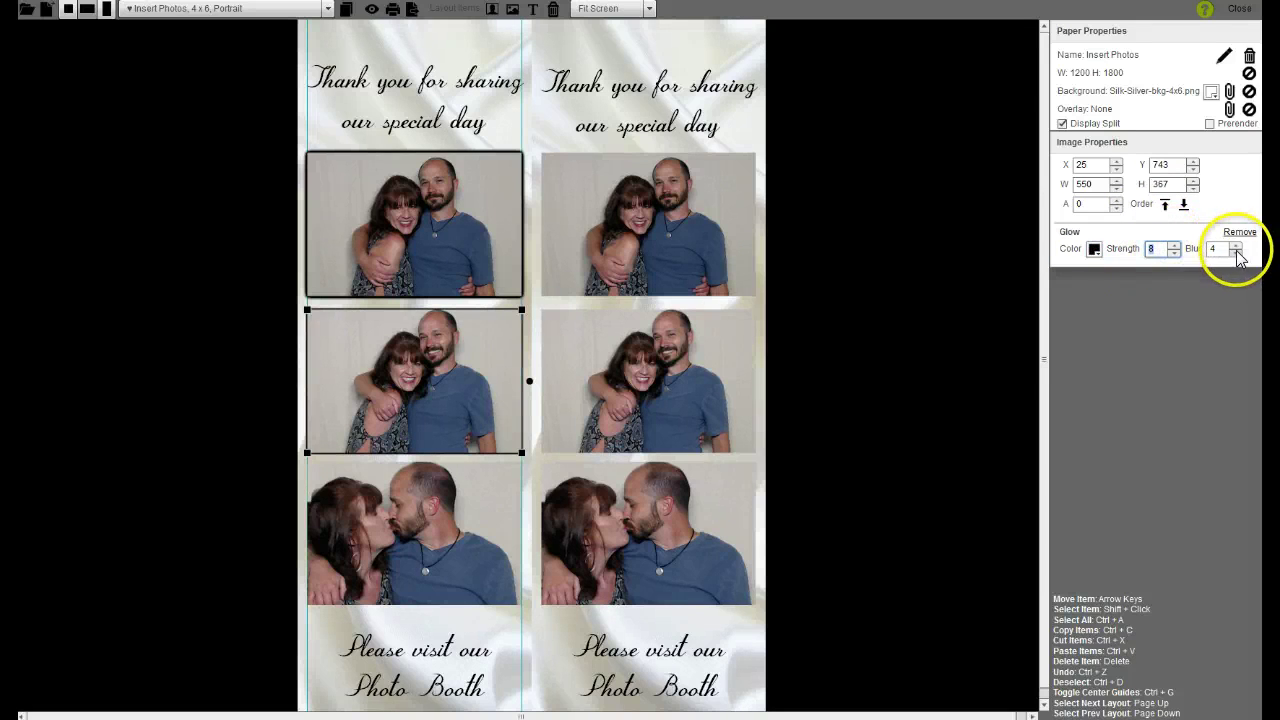
click(1236, 245)
click(1236, 245)
click(1236, 245)
click(1236, 245)
click(1236, 245)
click(1236, 245)
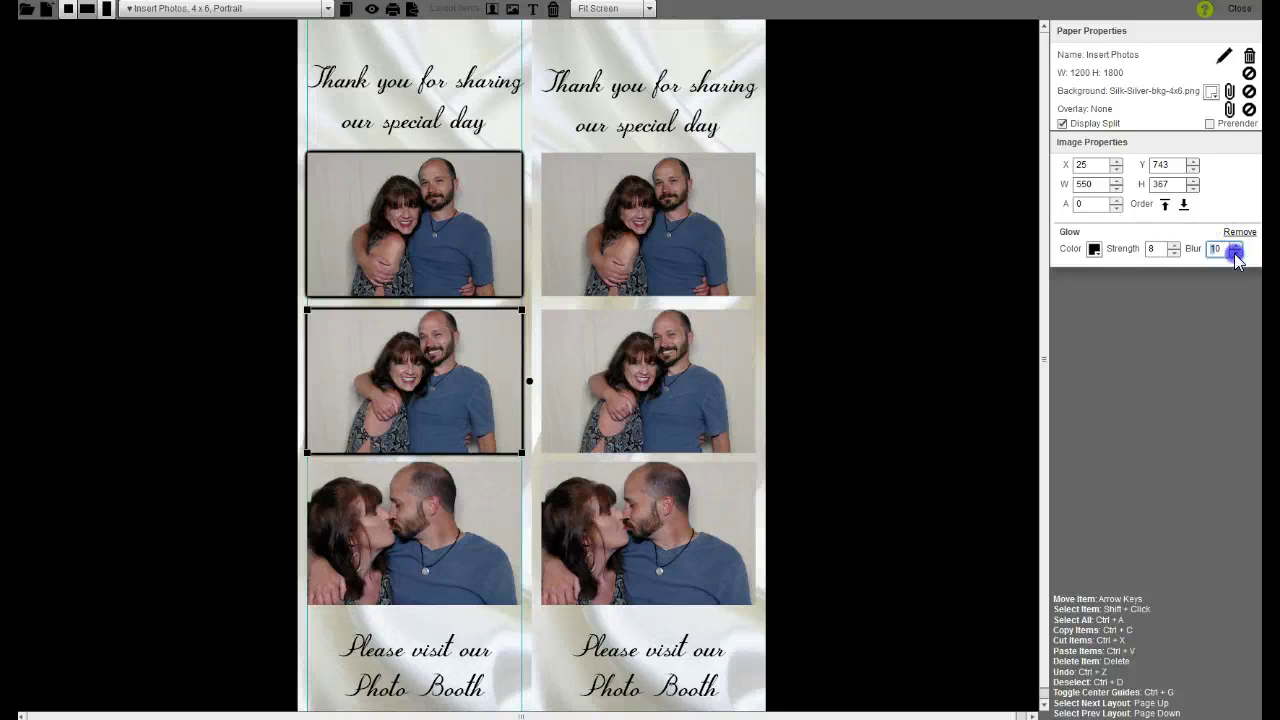
Add a Glow effect to the bottom photo in the left strip and make the glow black
click(421, 511)
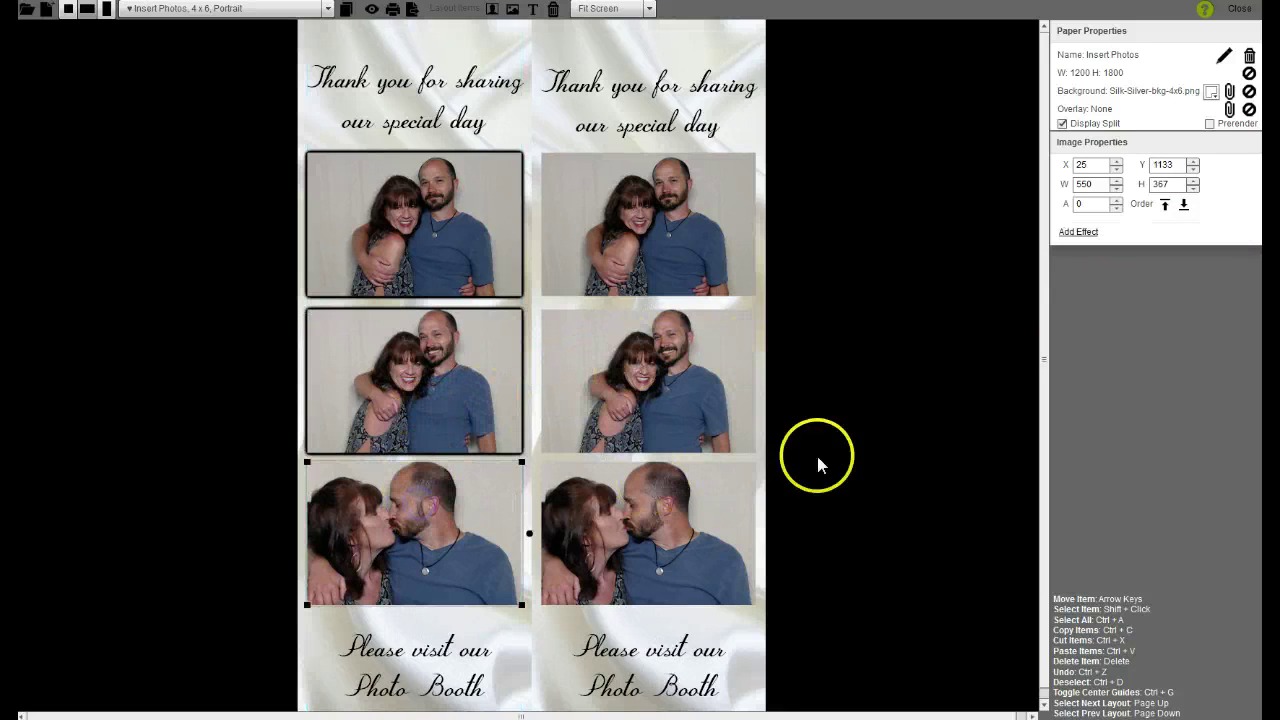
click(1072, 234)
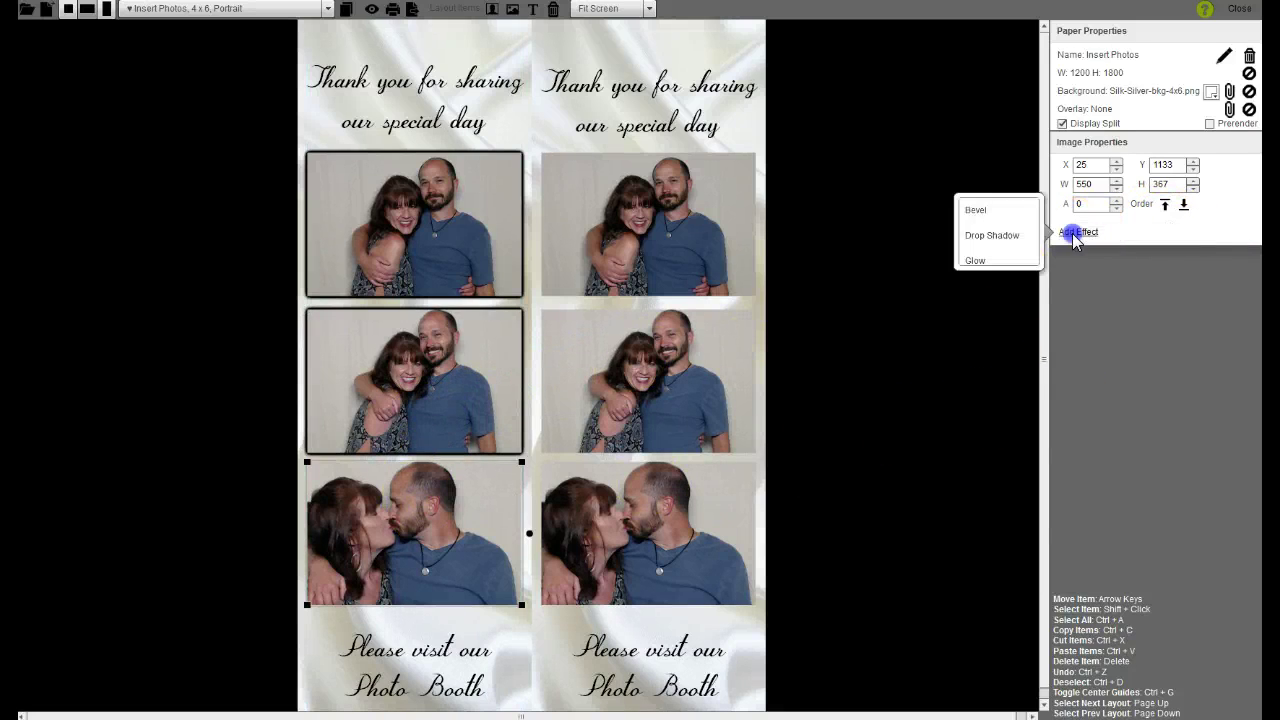
click(985, 262)
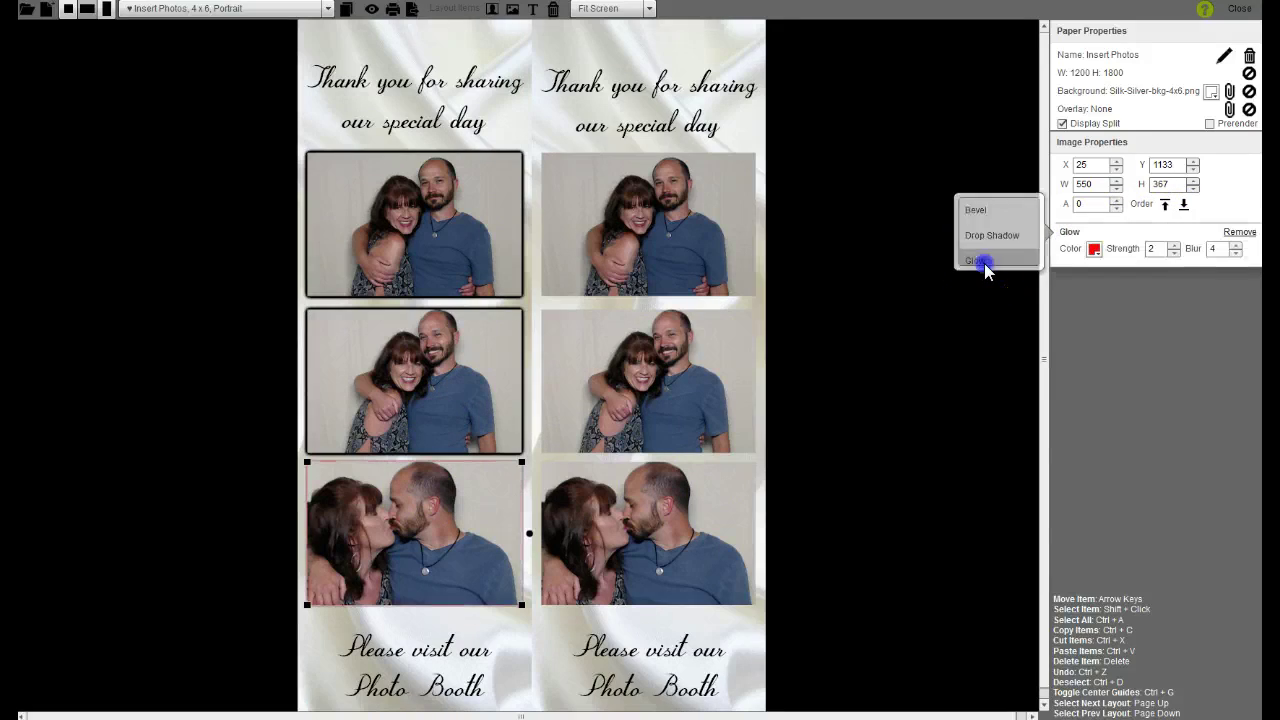
click(1094, 249)
click(1094, 291)
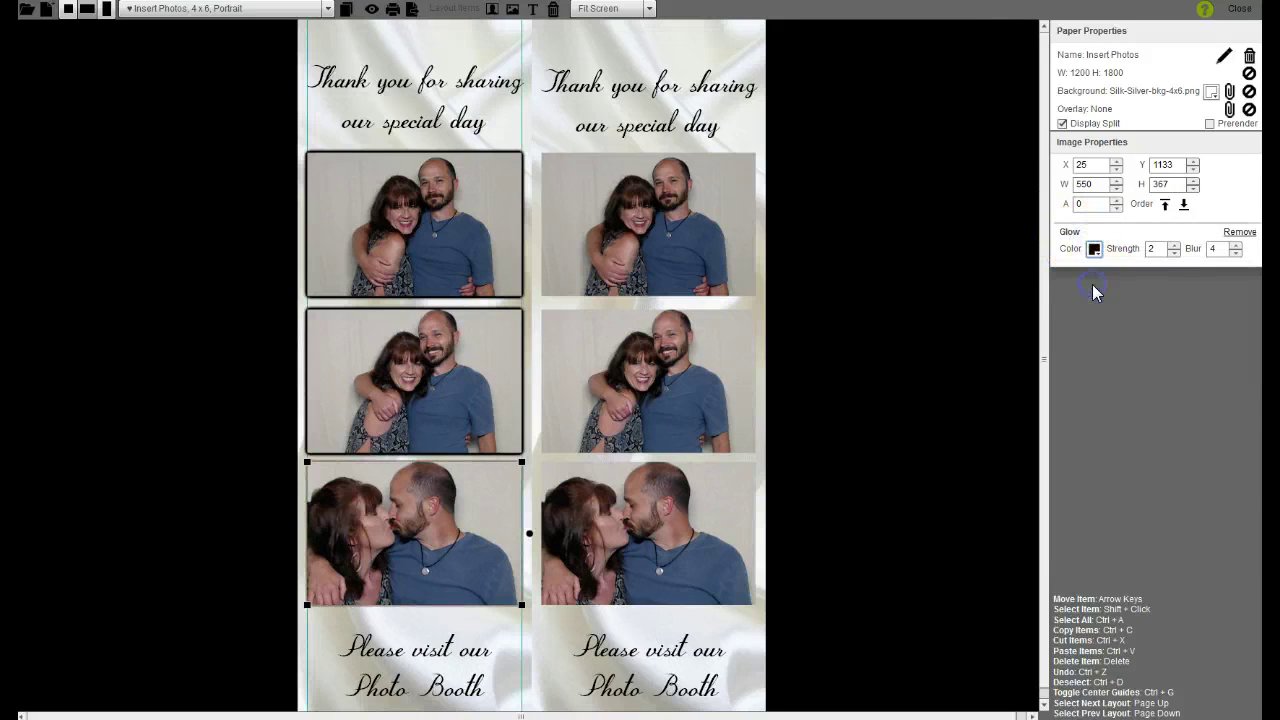
Set the bottom left photo's glow strength to 8 and its blur to 10
click(1174, 245)
click(1176, 245)
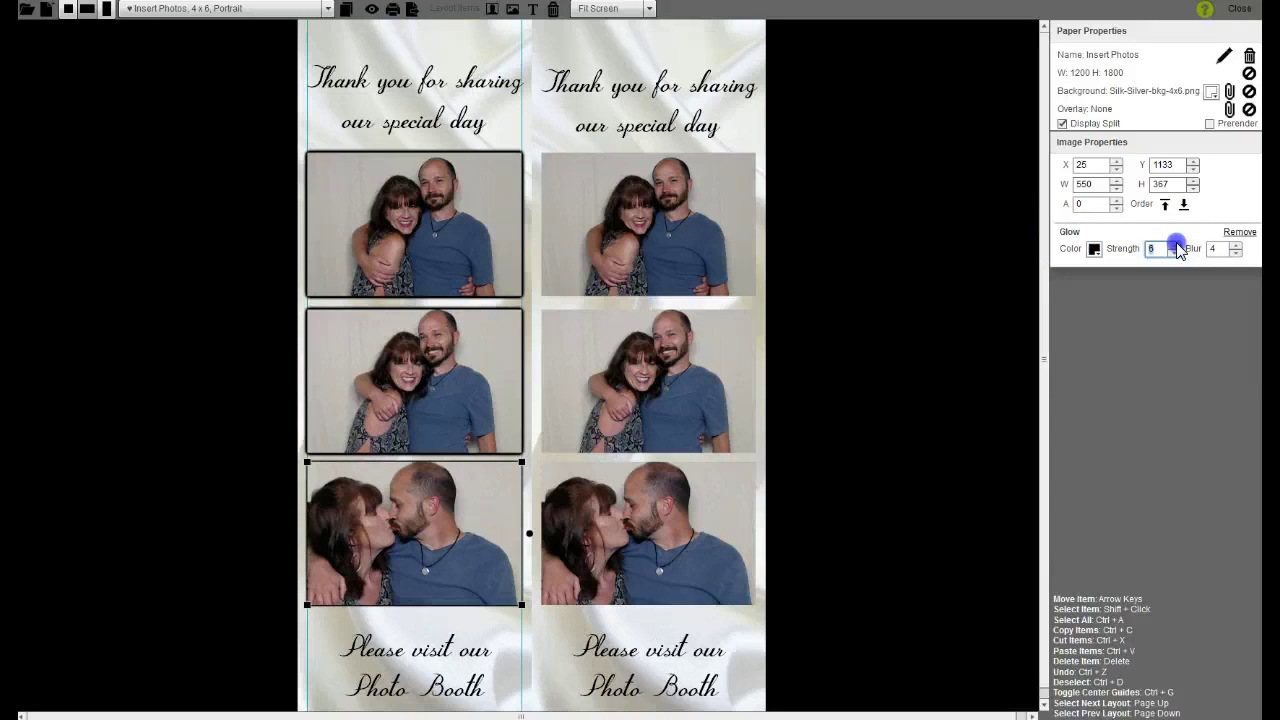
click(1174, 252)
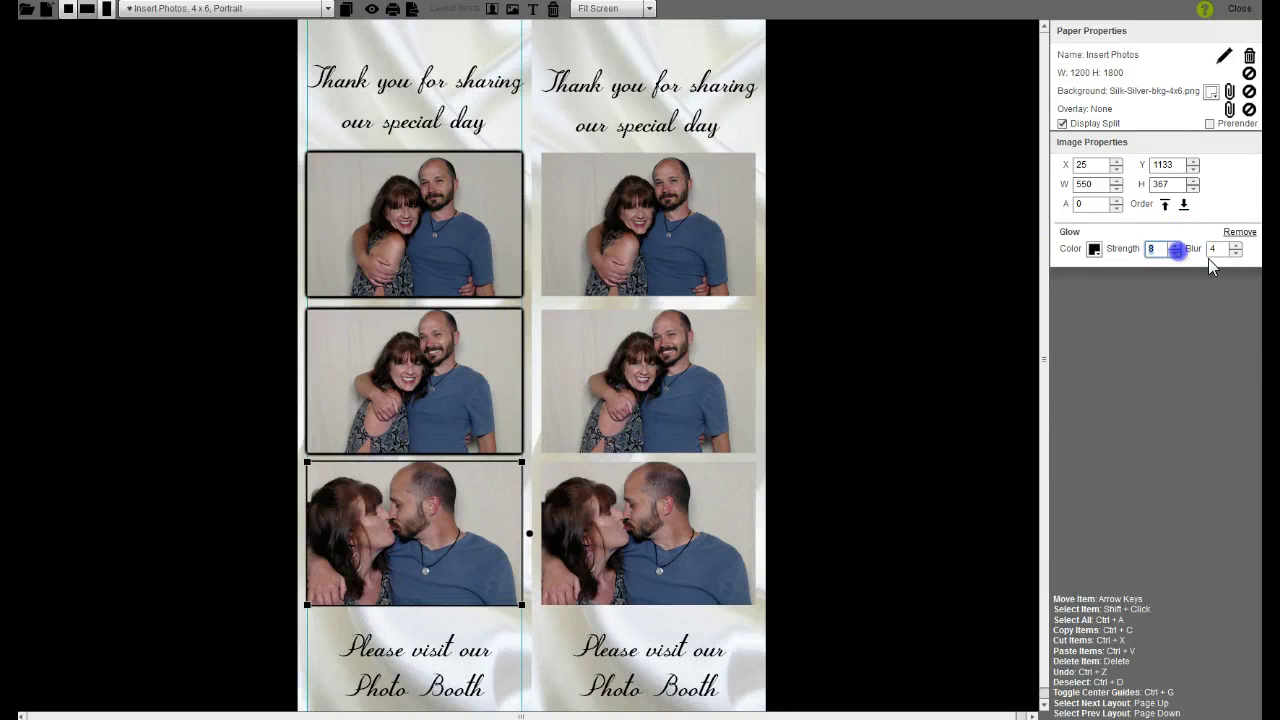
click(1228, 248)
click(1237, 245)
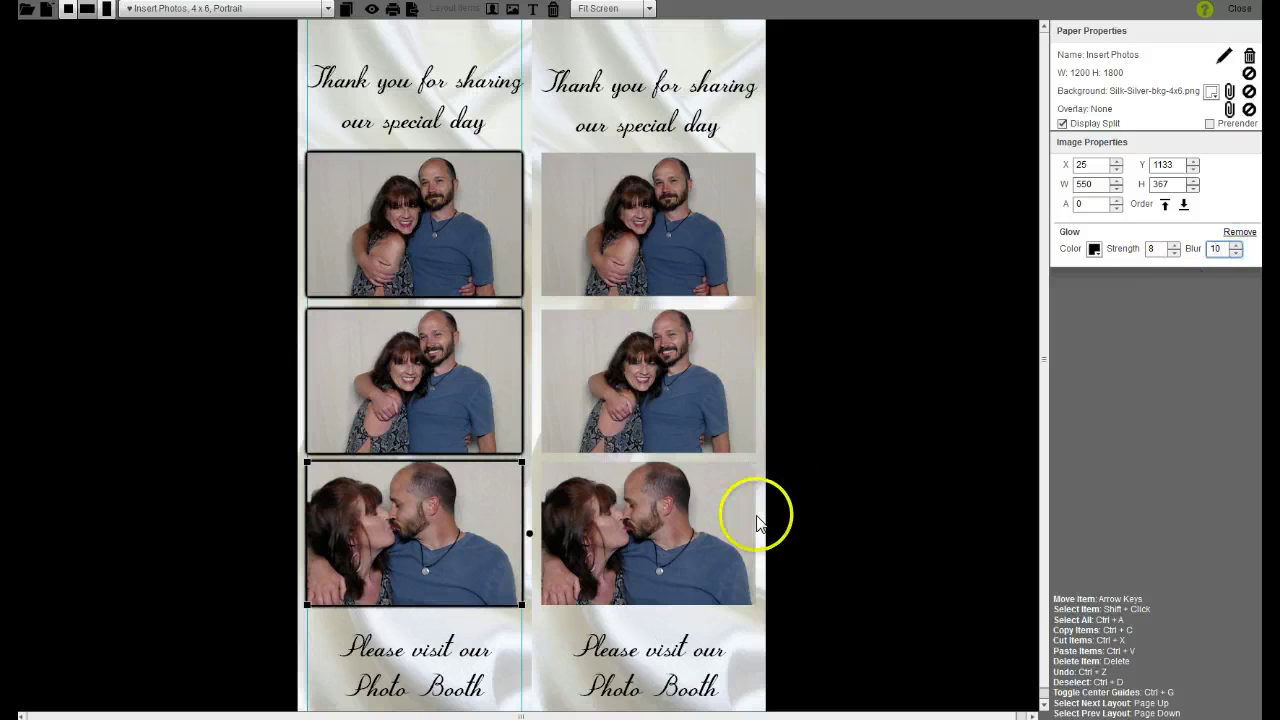
Add a Glow effect to the bottom photo in the right strip and make the glow black
click(688, 538)
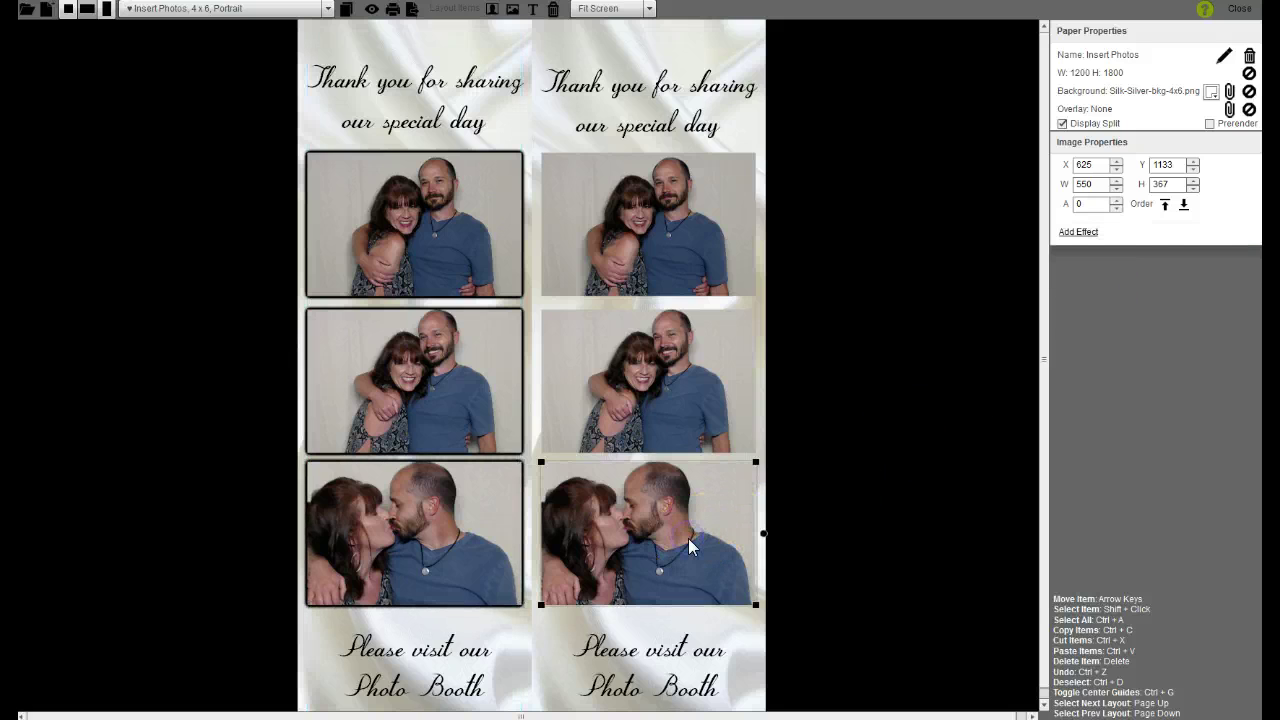
click(1078, 232)
click(977, 262)
click(1094, 250)
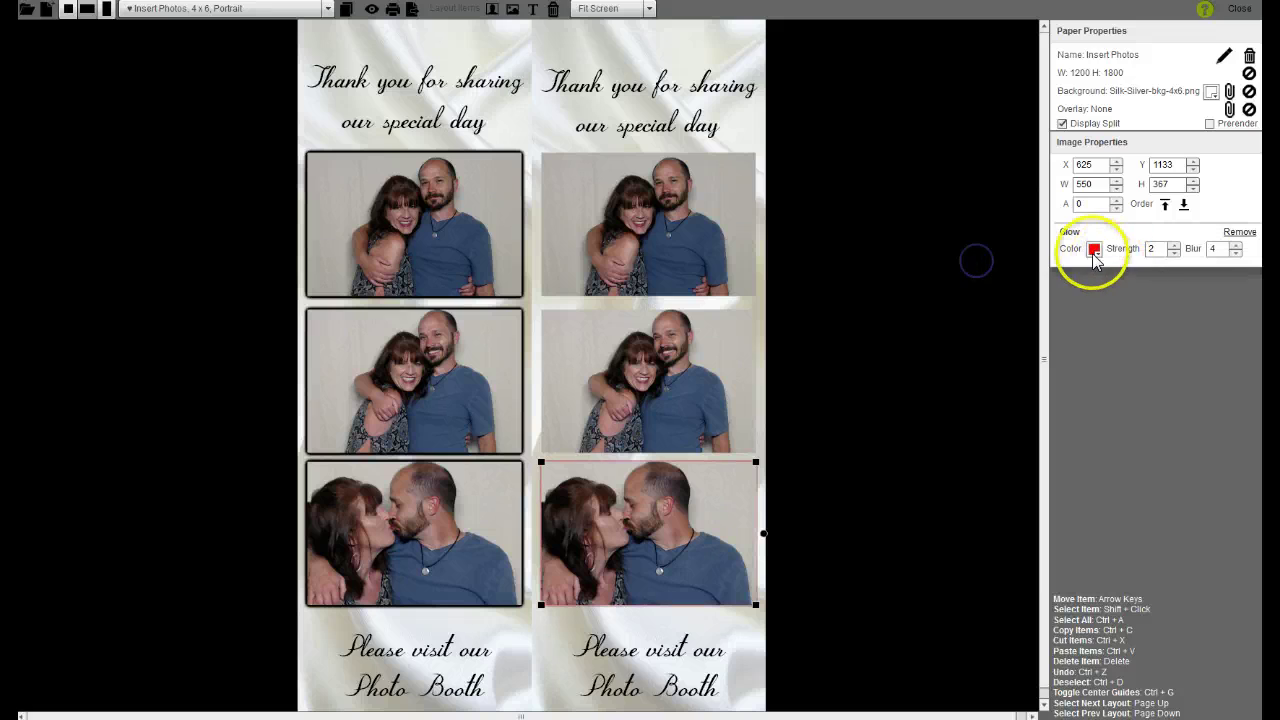
click(1094, 288)
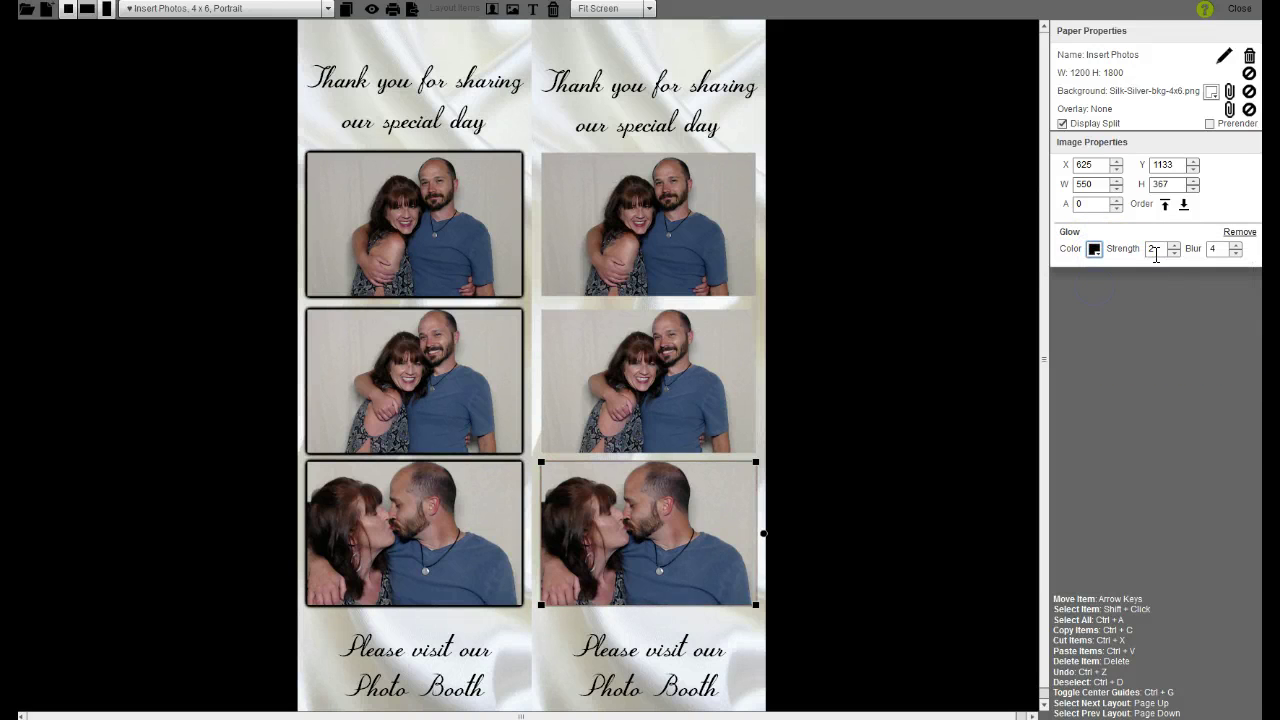
Set the bottom right photo's glow strength to 8 and increase its blur to match the left strip's borders
click(1173, 245)
click(1173, 245)
click(1173, 245)
click(1173, 245)
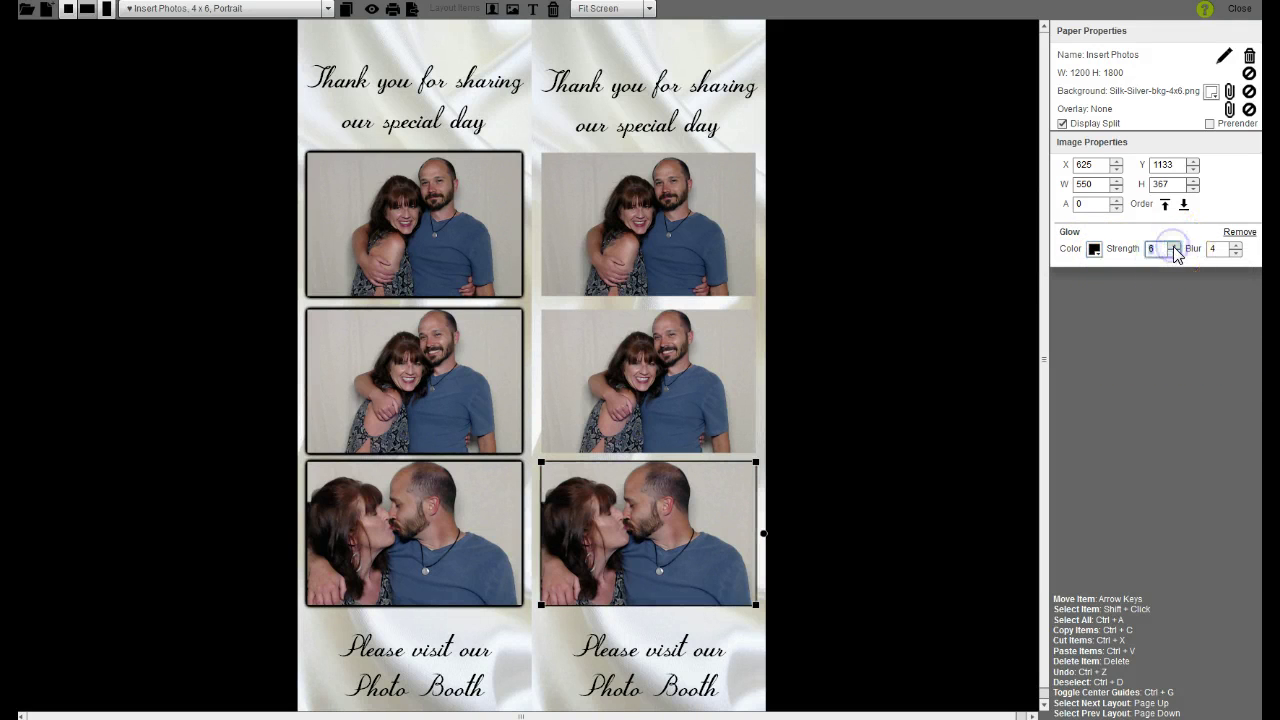
click(1173, 245)
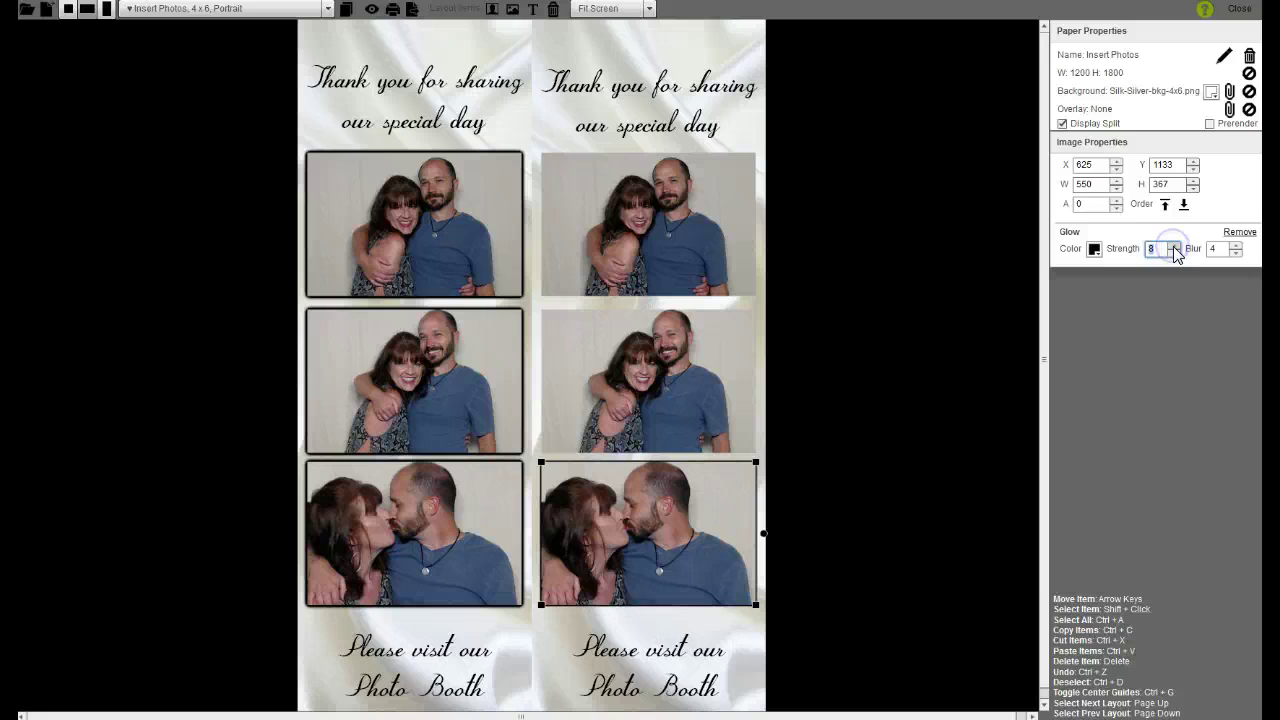
click(1237, 245)
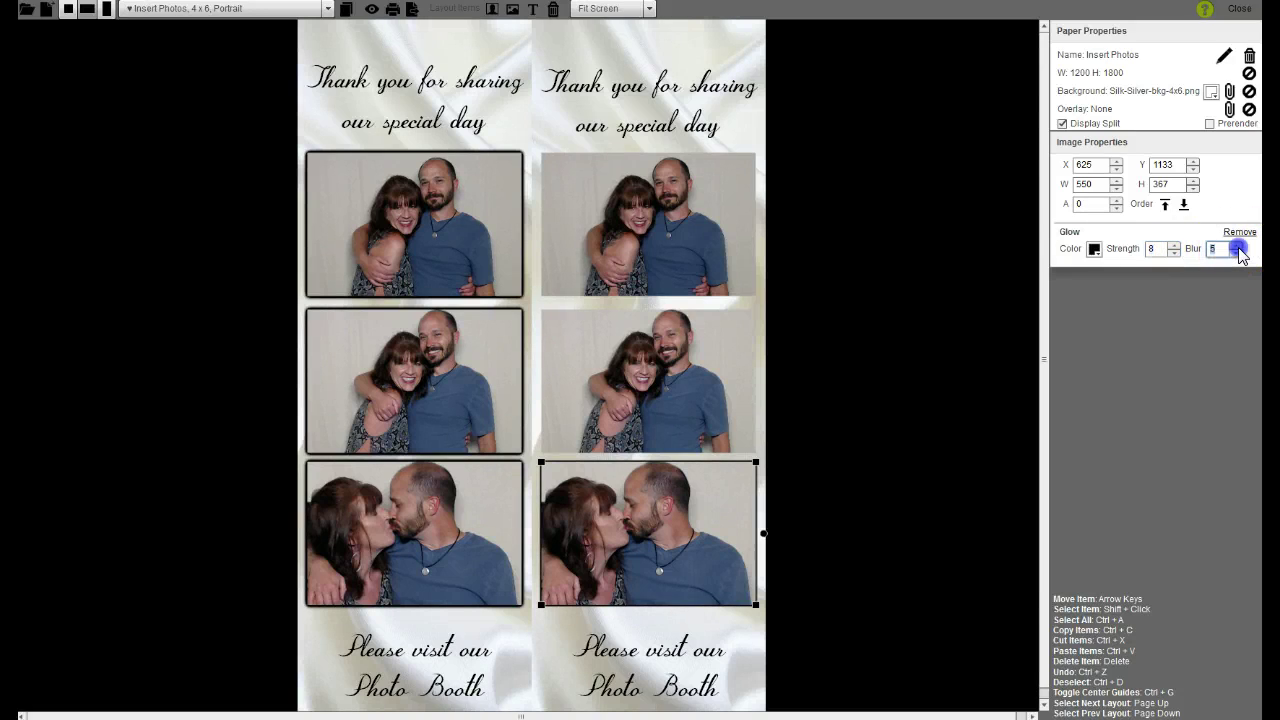
Add a Glow effect to the middle photo in the right strip and make the glow black
click(727, 393)
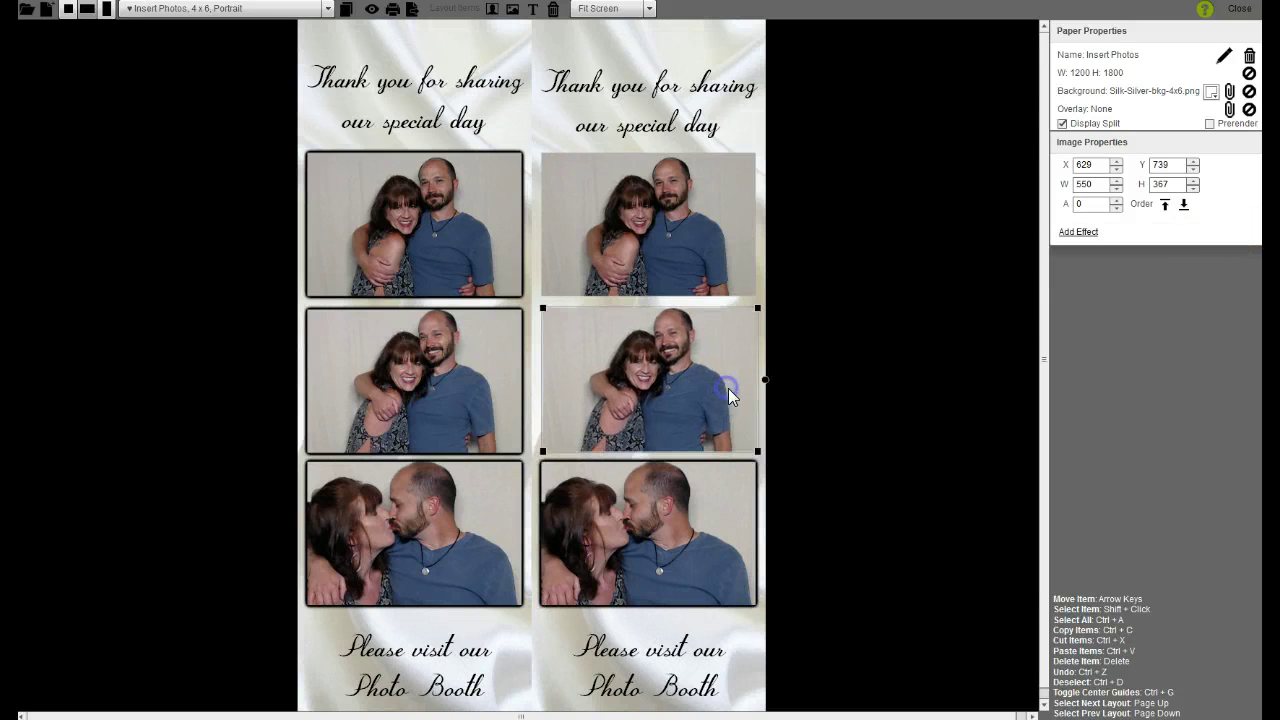
click(1080, 232)
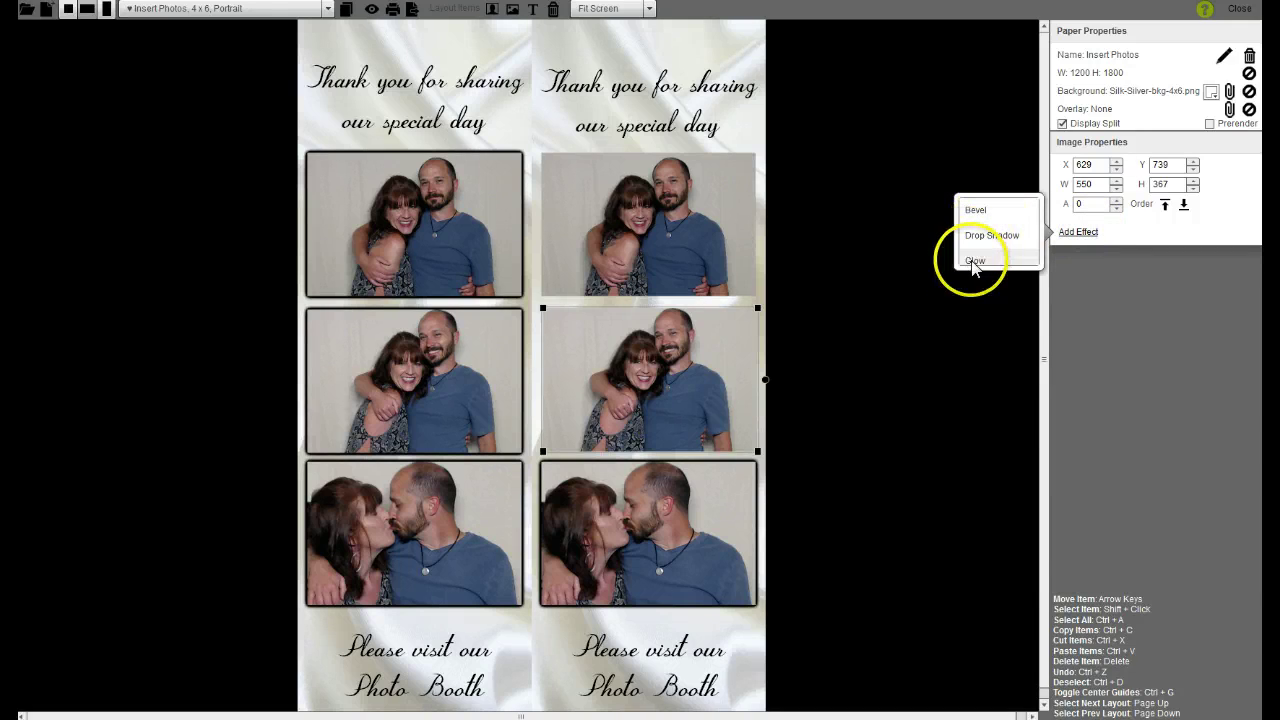
click(975, 257)
click(1094, 248)
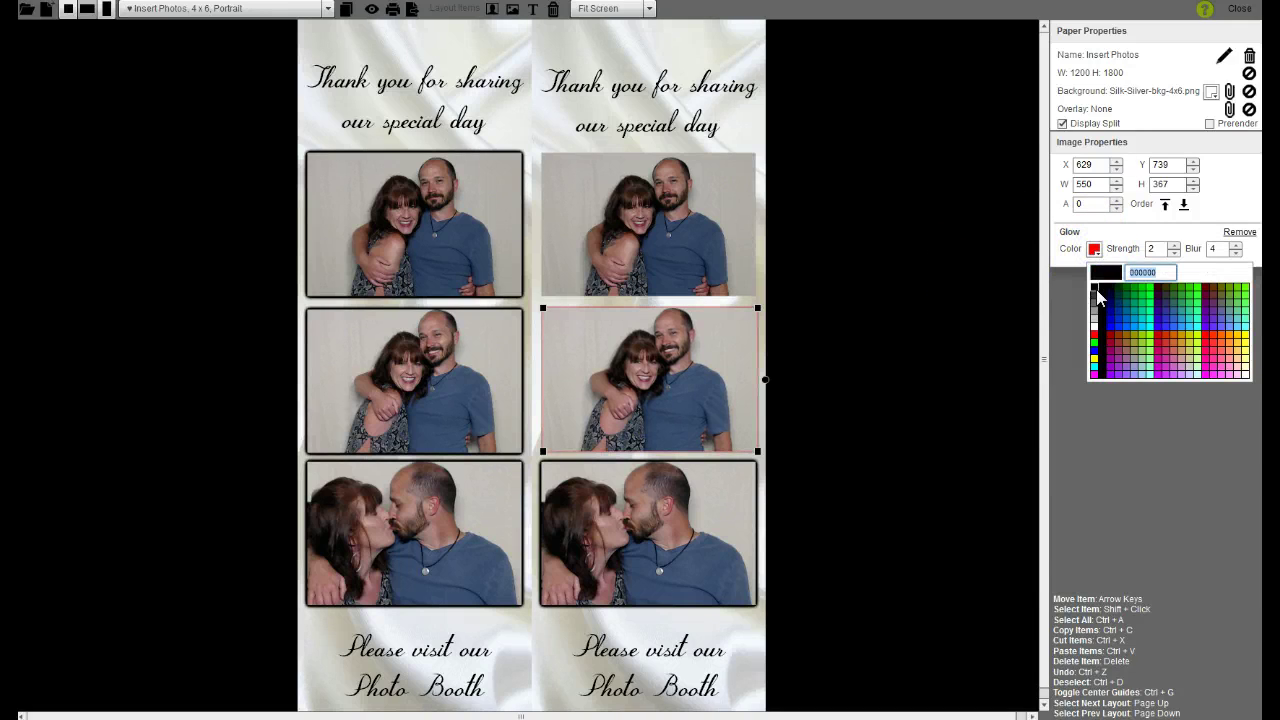
click(1095, 292)
Set the middle right photo's glow strength to 8 and increase its blur to match the other photo borders
click(1174, 245)
click(1174, 245)
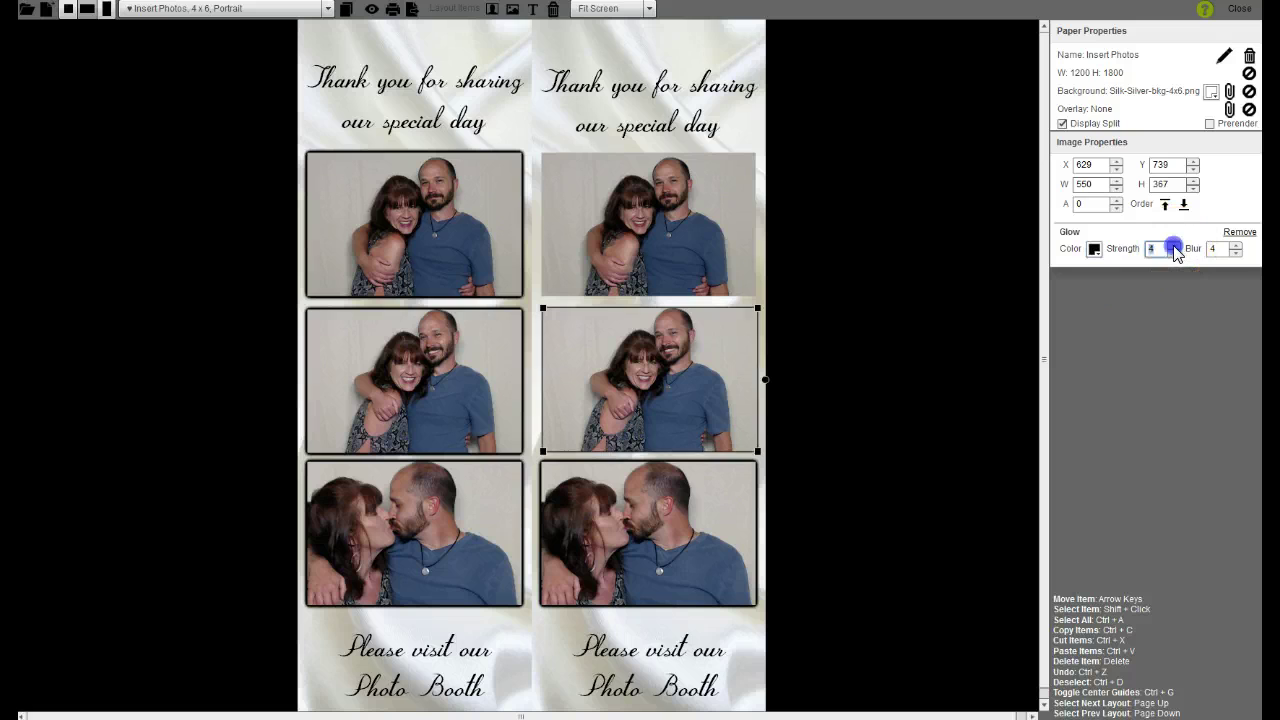
click(1174, 245)
click(1174, 245)
click(1174, 245)
click(1174, 245)
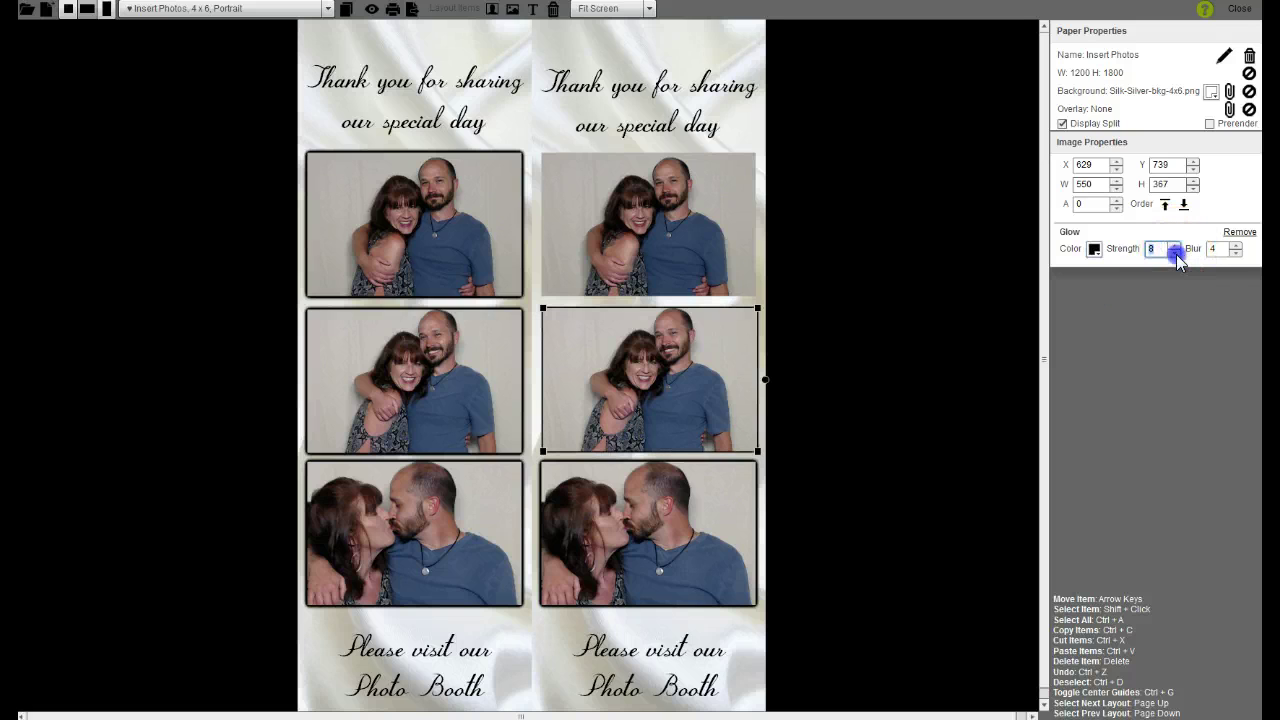
click(1236, 245)
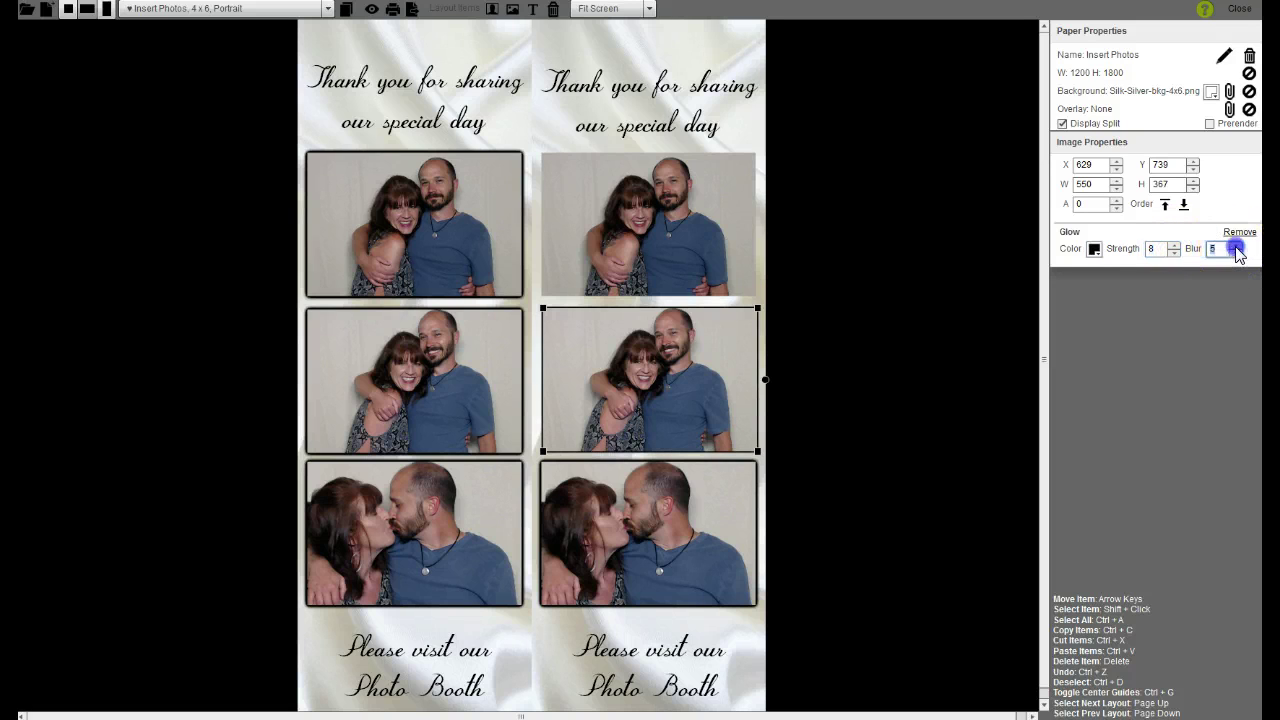
Add a Glow effect to the top photo in the right strip and make the glow black
click(723, 205)
click(1078, 231)
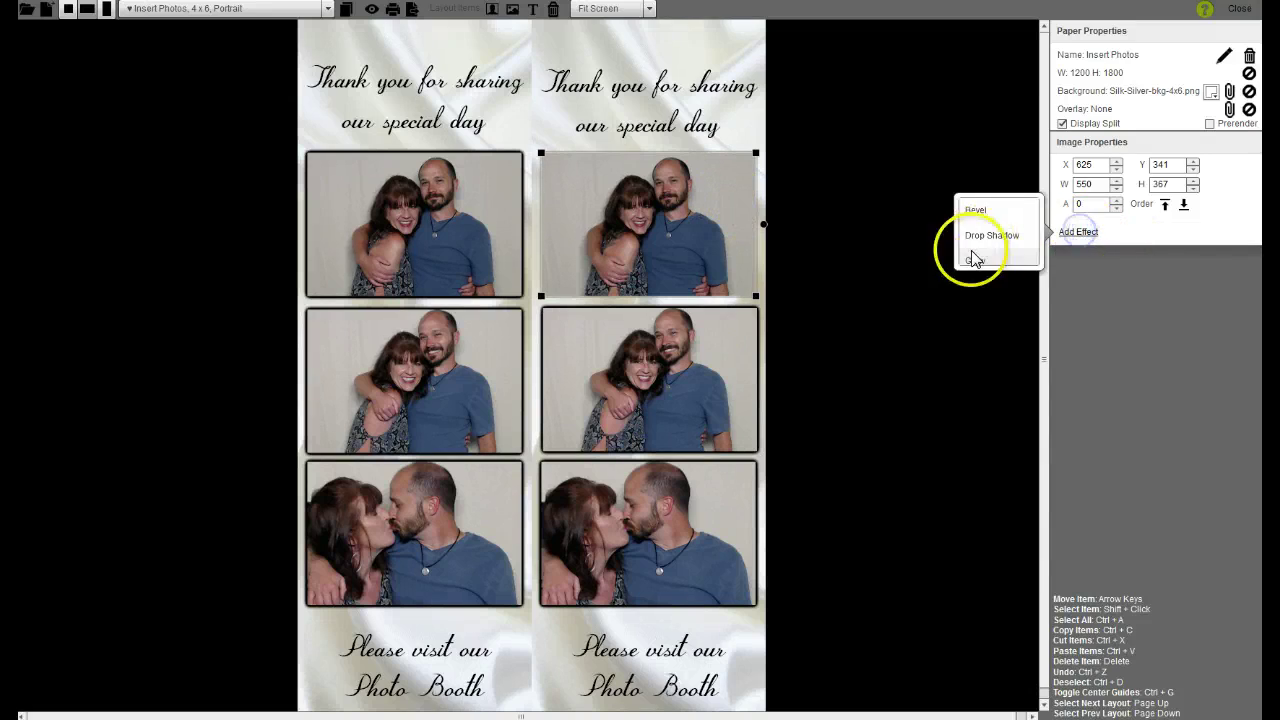
click(968, 259)
click(1094, 250)
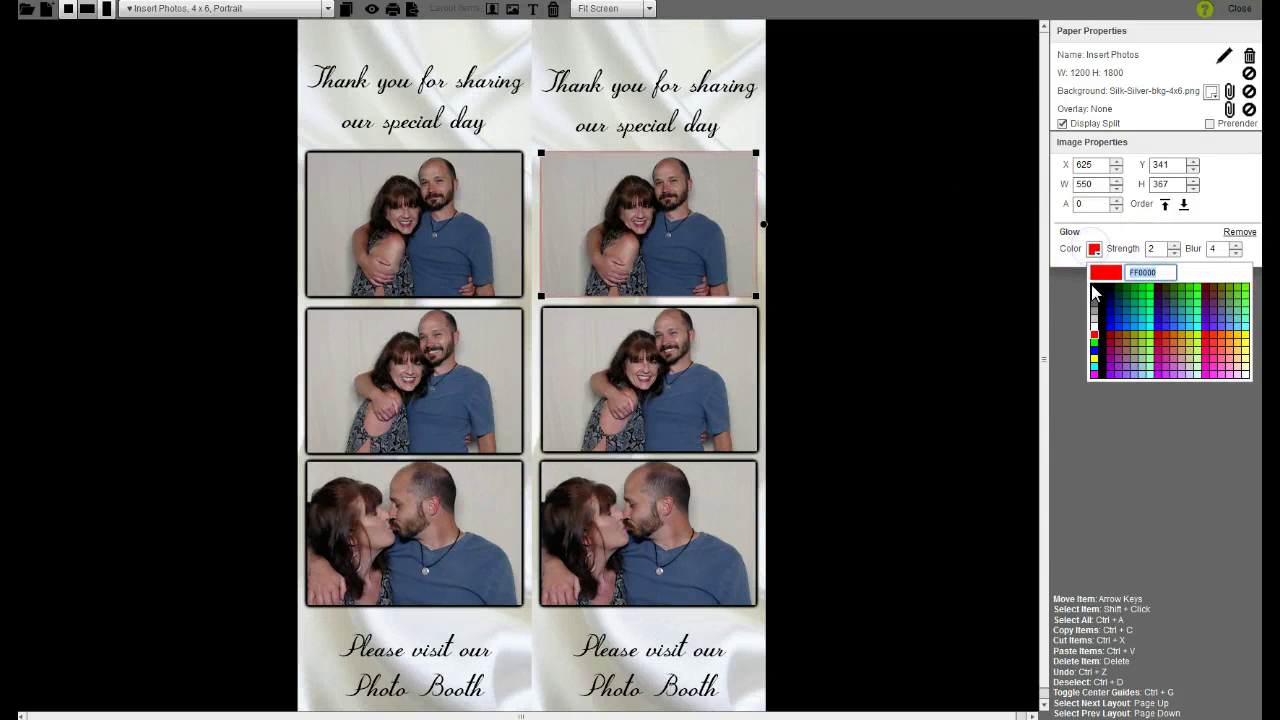
click(1097, 290)
Set the top right photo's glow strength to 8 and its blur to 10
click(1175, 245)
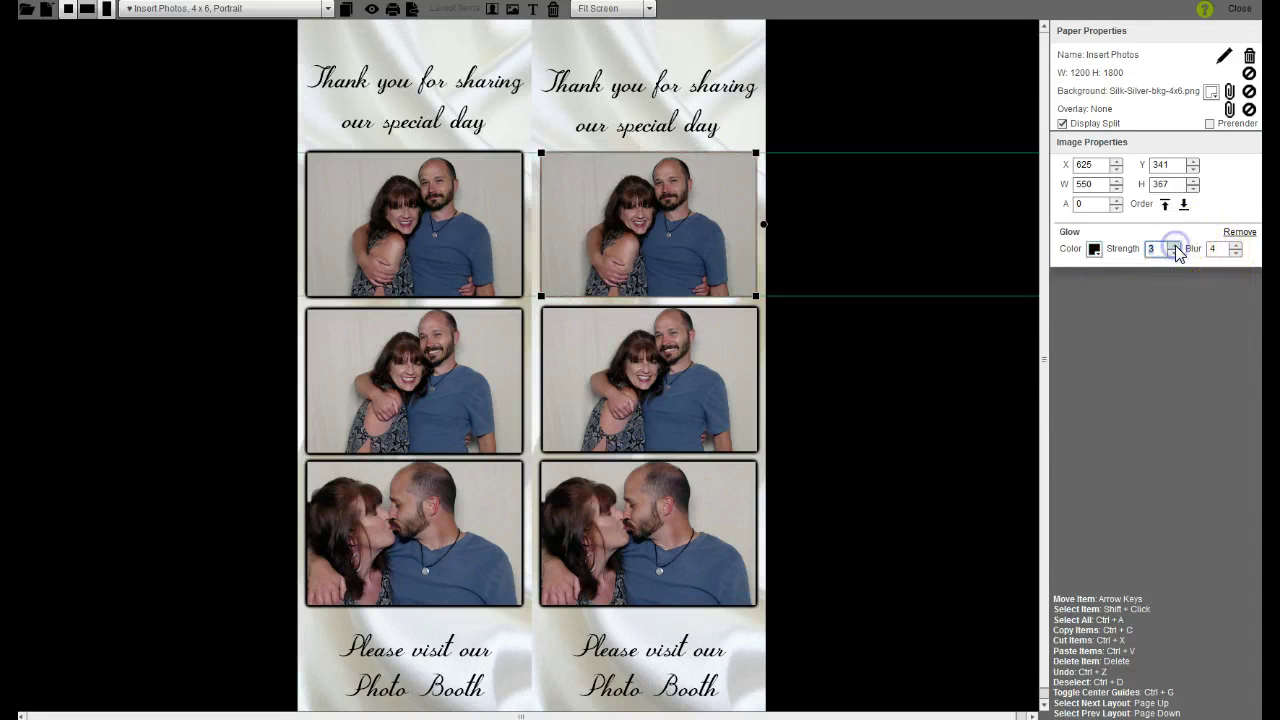
click(1175, 245)
click(1175, 245)
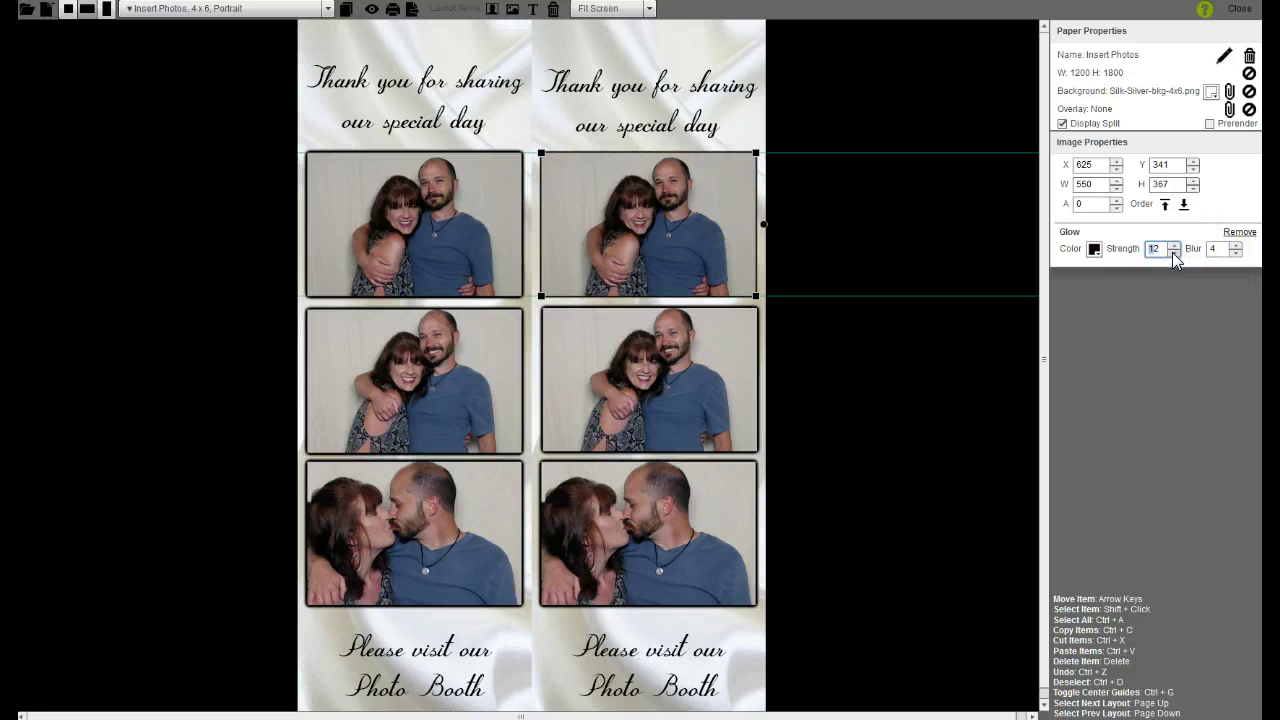
click(1172, 253)
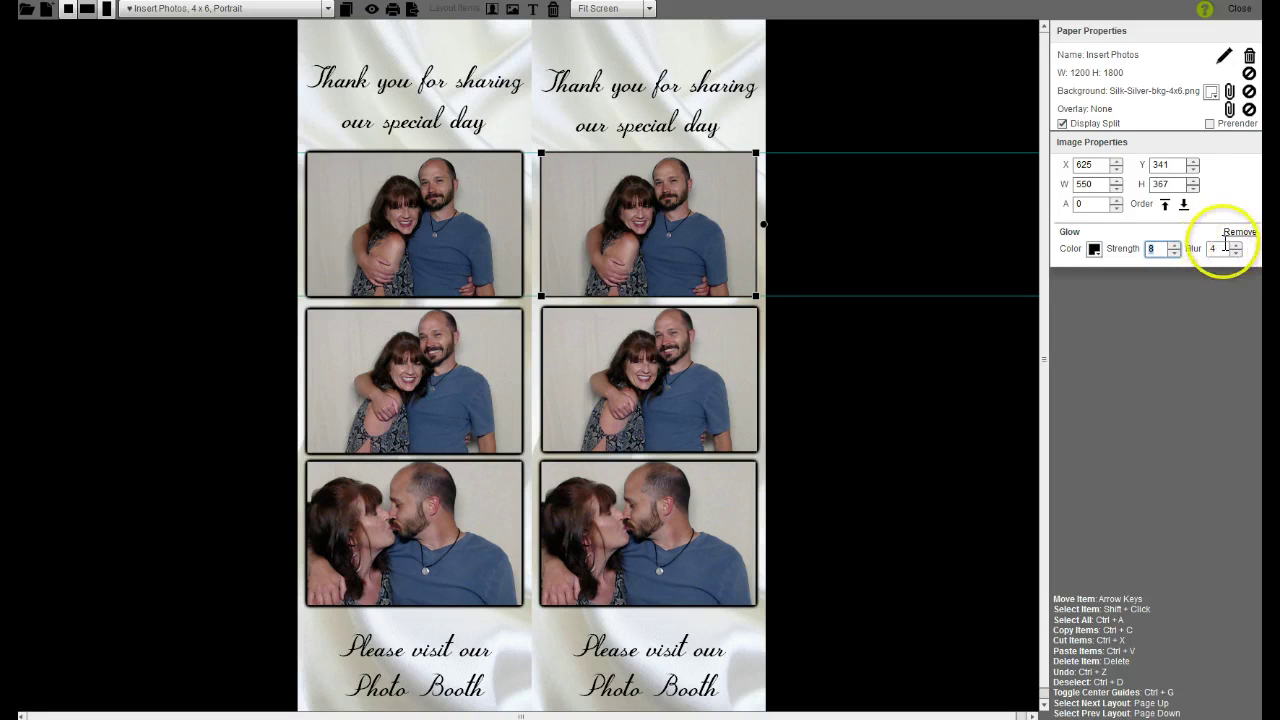
click(1234, 252)
click(1235, 248)
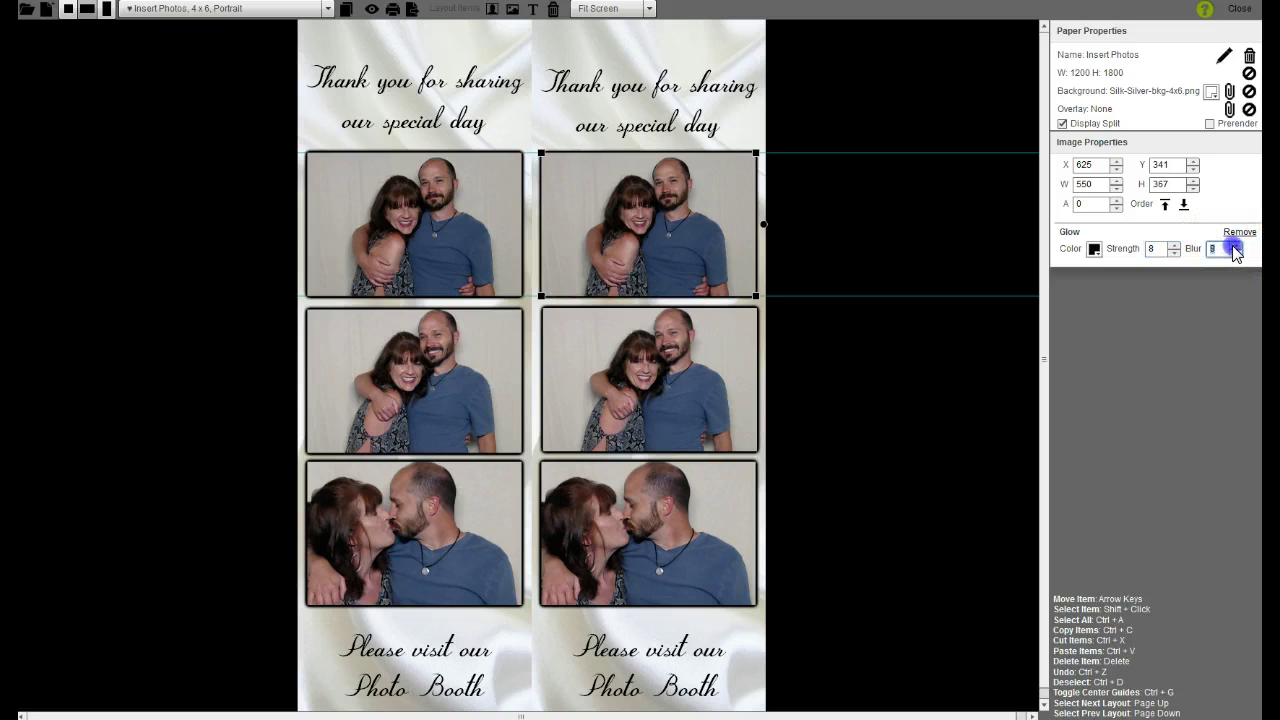
click(1235, 245)
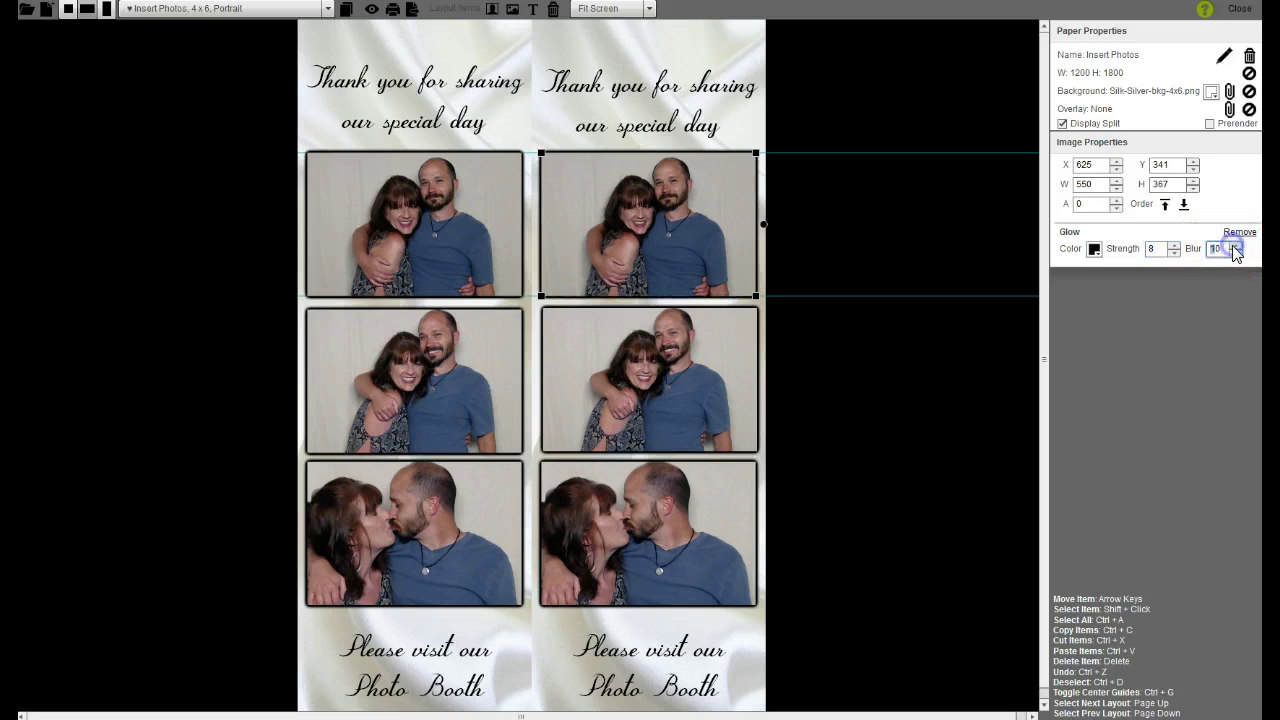
Deselect all layout items and preview the bordered print to check the glow around all six photos
click(752, 648)
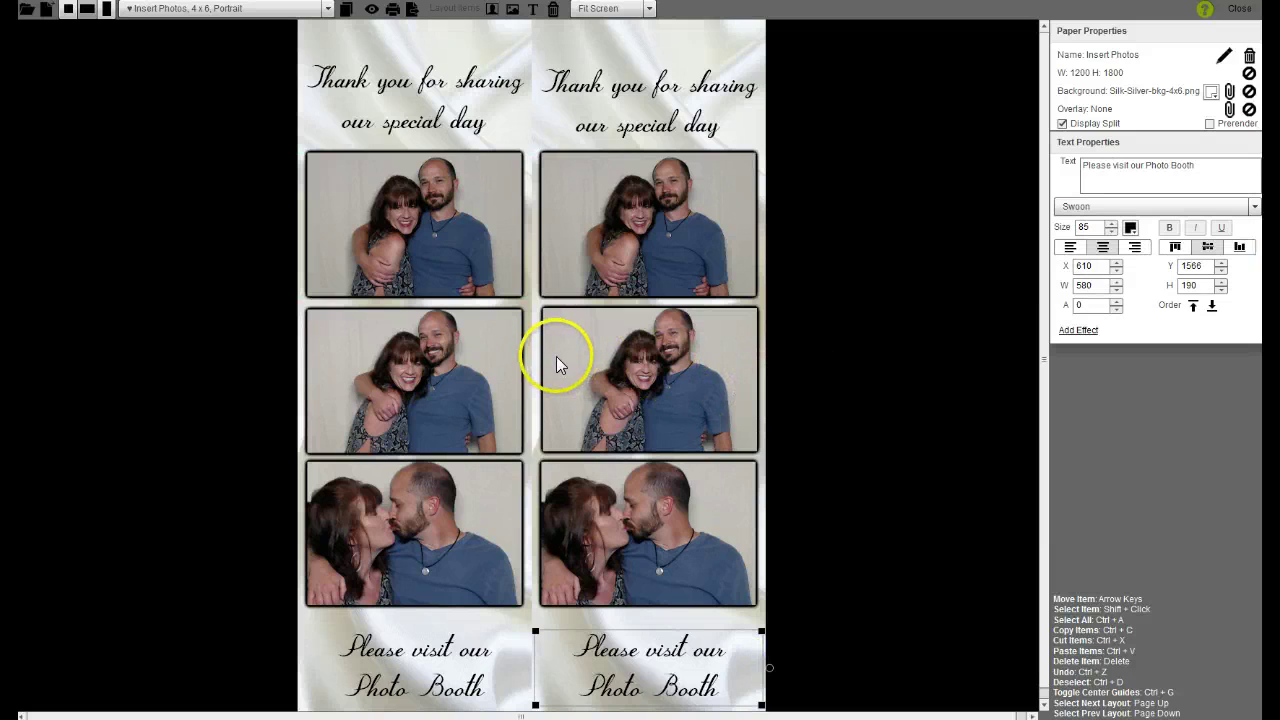
click(530, 616)
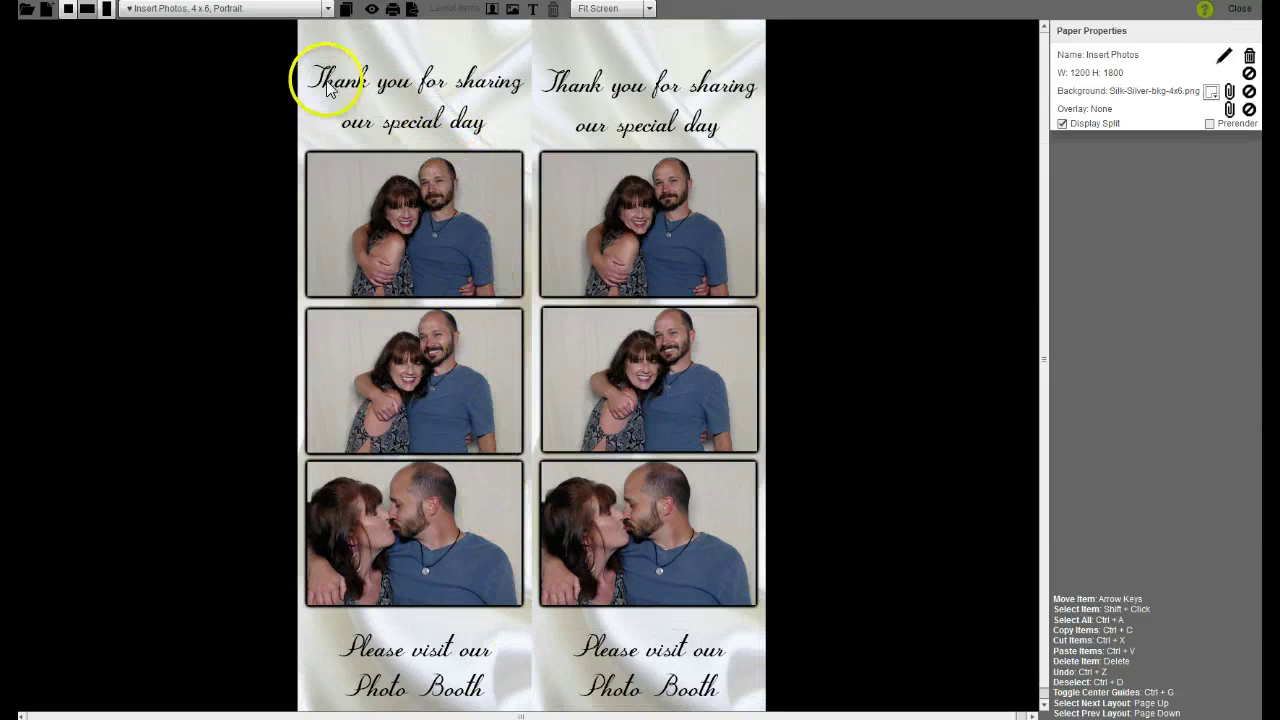
click(371, 11)
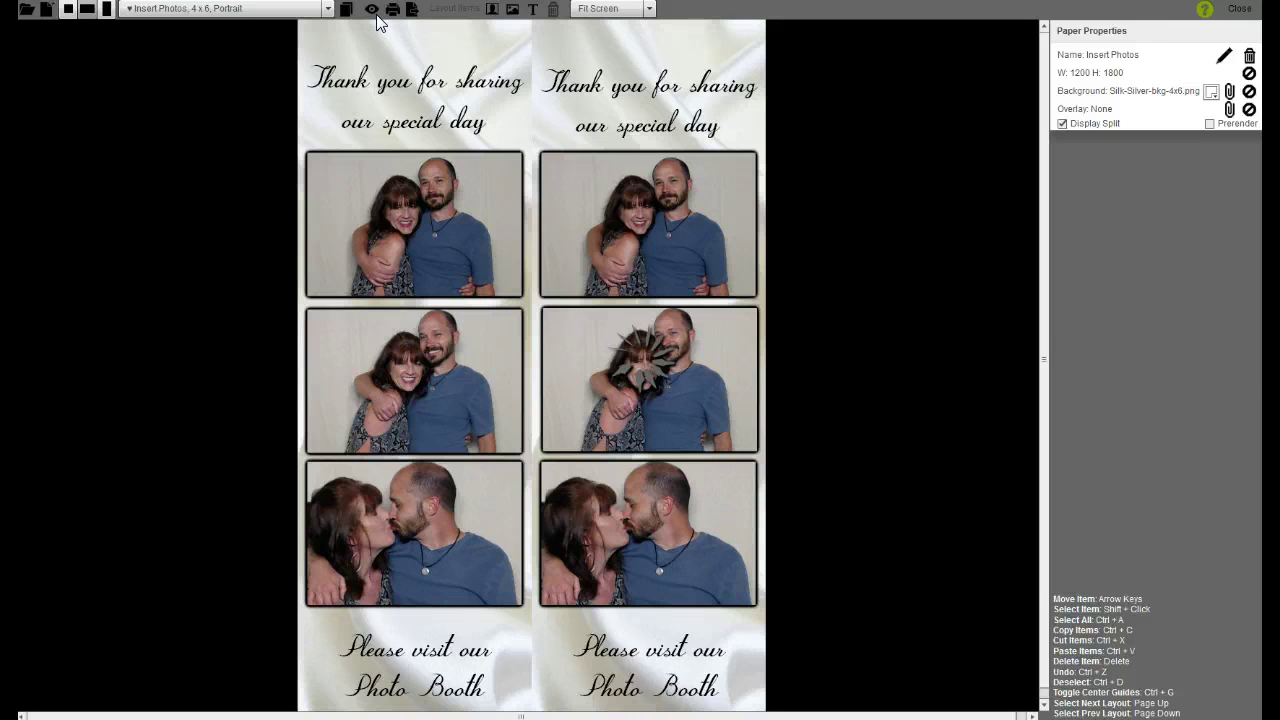
click(376, 14)
click(591, 248)
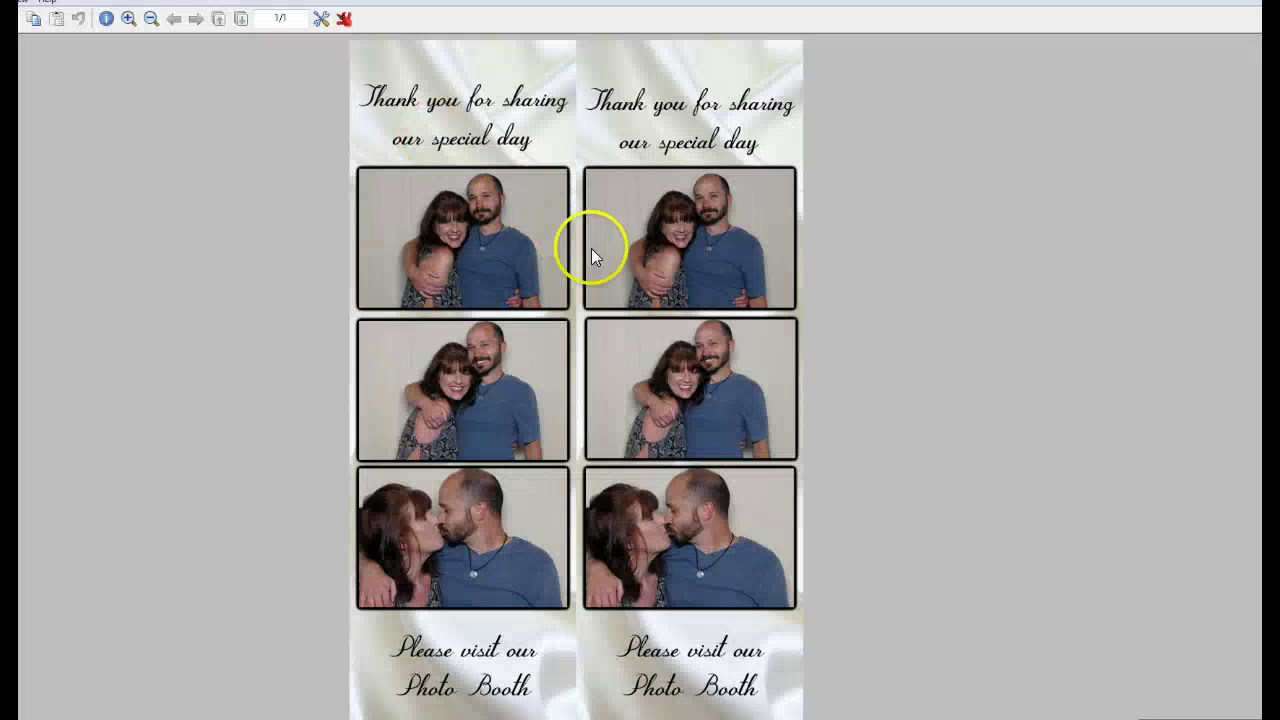